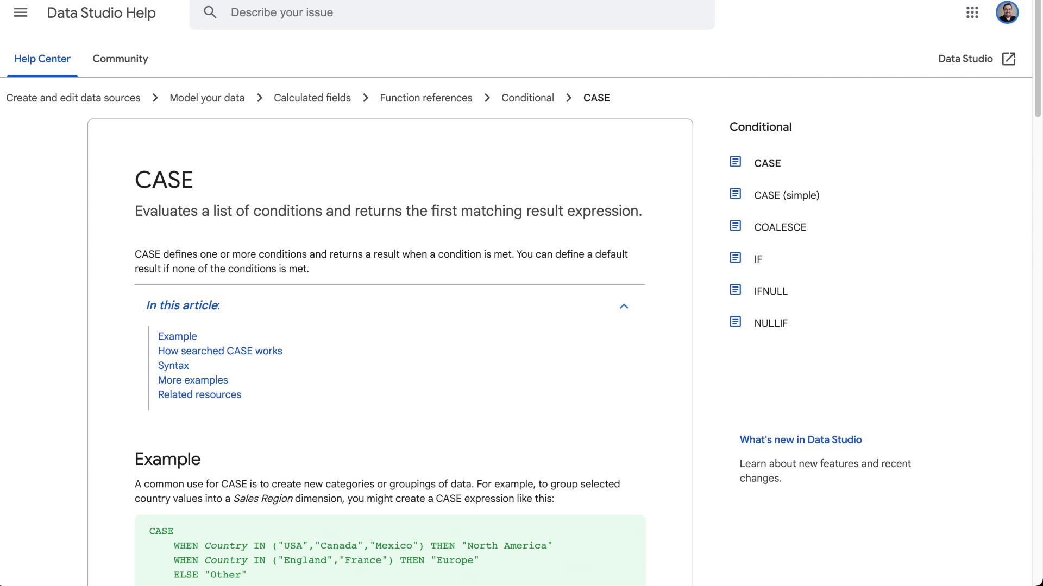
- Examine the CASE help article, including its syntax, parameters and example formulas
{"action": "scroll", "coordinate": [390, 326], "scroll_direction": "down", "scroll_amount": 15}
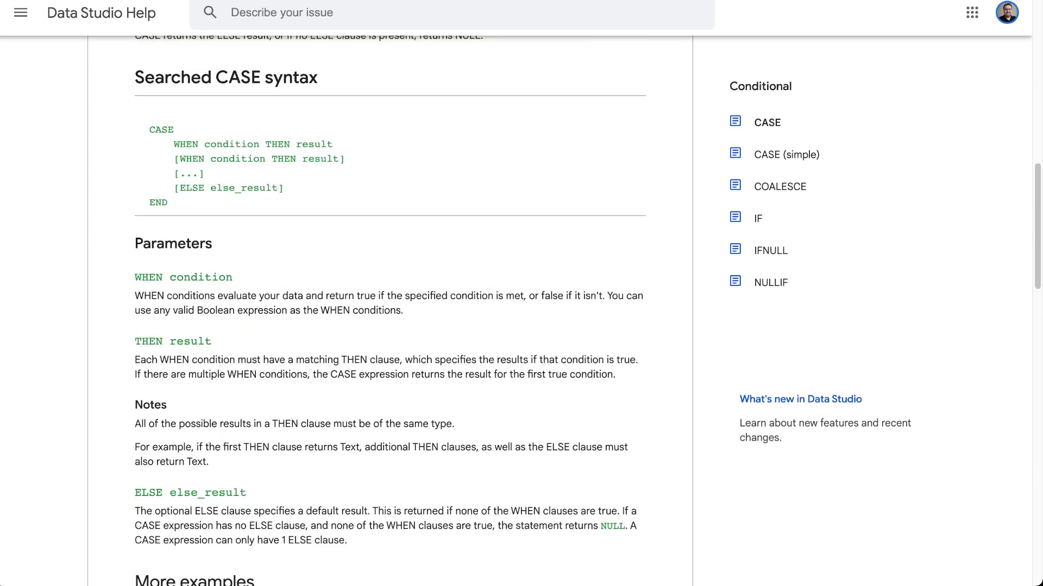
{"action": "scroll", "coordinate": [390, 326], "scroll_direction": "up", "scroll_amount": 15}
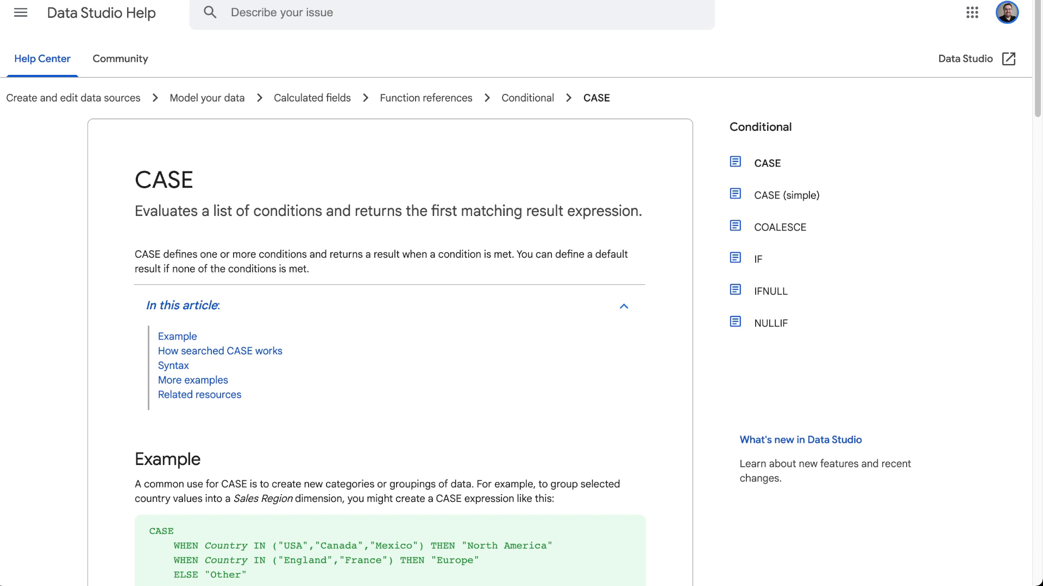
{"action": "scroll", "coordinate": [390, 326], "scroll_direction": "down", "scroll_amount": 15}
{"action": "scroll", "coordinate": [389, 326], "scroll_direction": "up", "scroll_amount": 10}
{"action": "scroll", "coordinate": [390, 326], "scroll_direction": "down", "scroll_amount": 4}
{"action": "scroll", "coordinate": [390, 310], "scroll_direction": "down", "scroll_amount": 15}
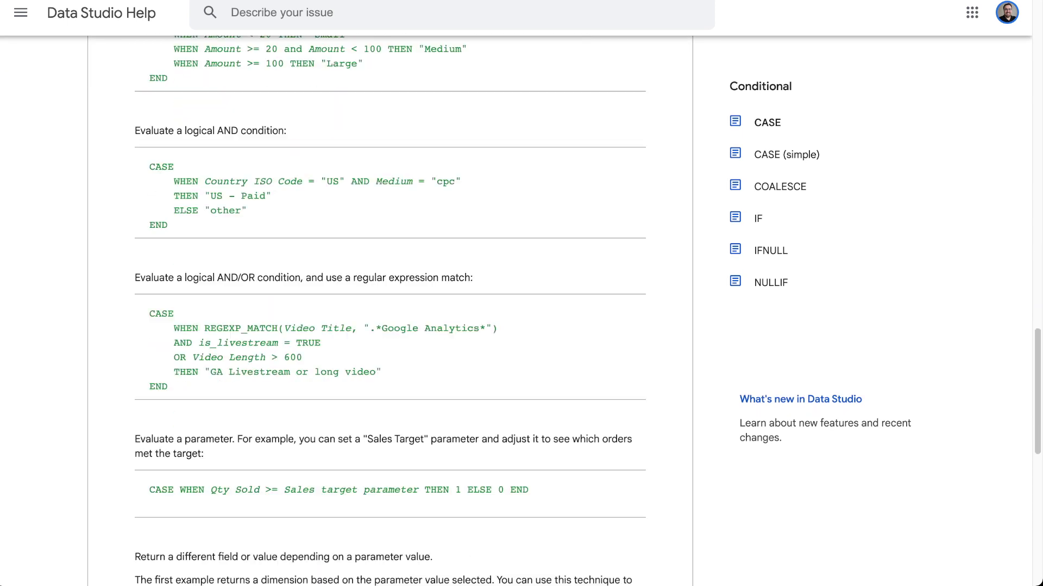
{"action": "scroll", "coordinate": [389, 310], "scroll_direction": "up", "scroll_amount": 20}
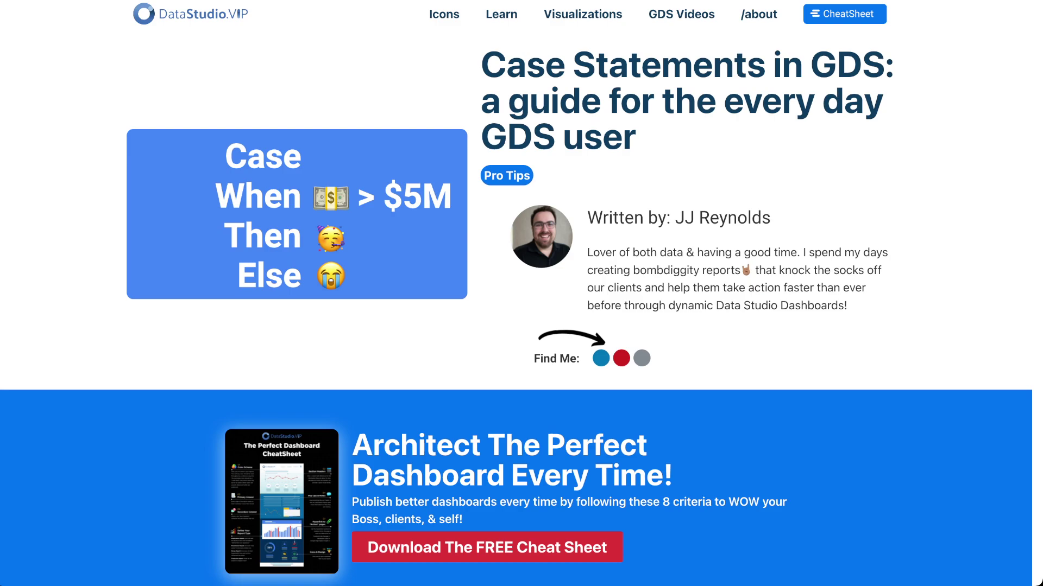
- Switch to the DataStudio.VIP case statement guide and look through its code examples and explanation of the case, when, then and else handlers
{"action": "scroll", "coordinate": [521, 294], "scroll_direction": "down", "scroll_amount": 20}
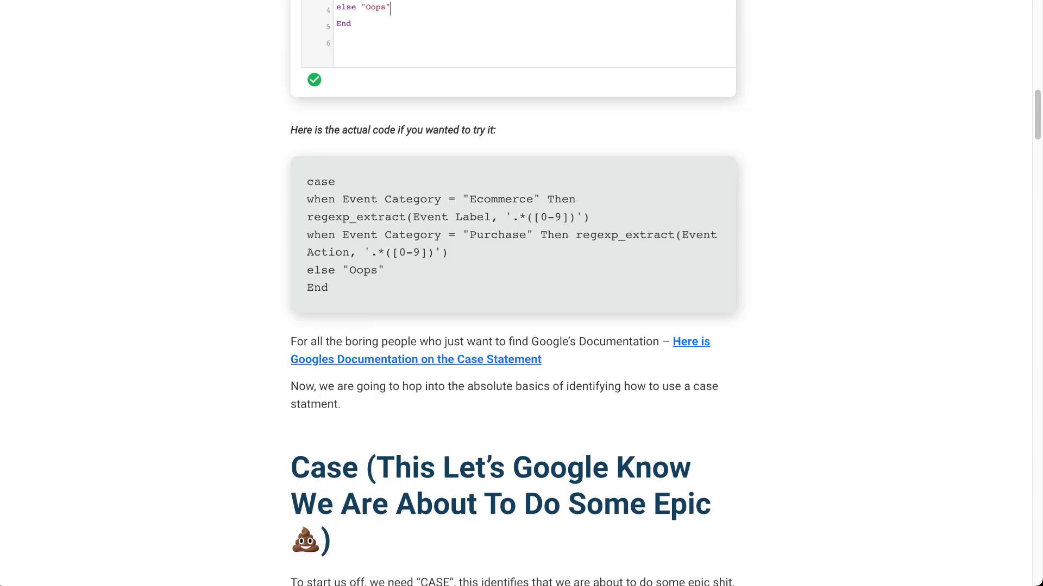
{"action": "scroll", "coordinate": [521, 294], "scroll_direction": "down", "scroll_amount": 7}
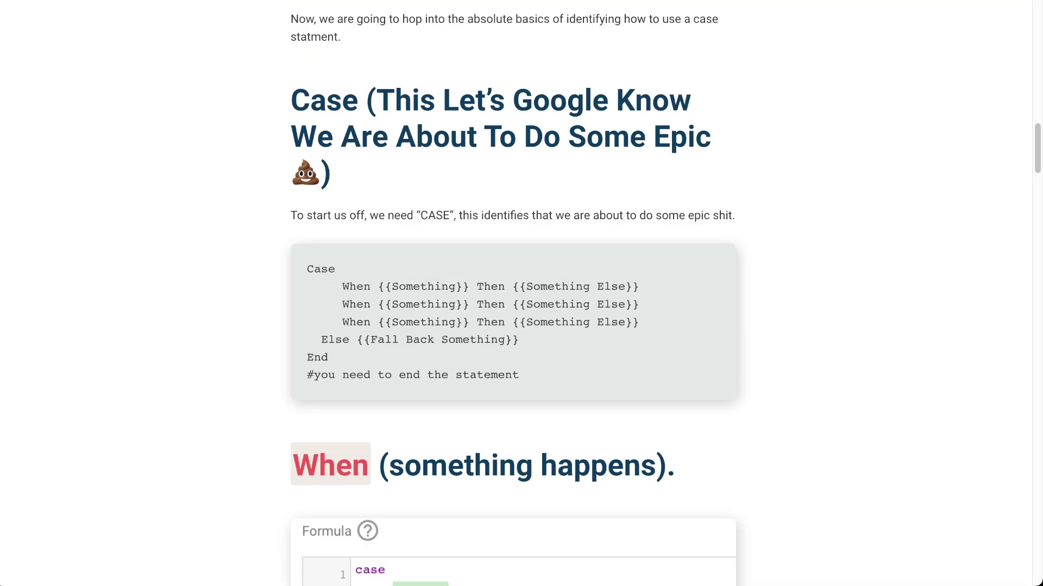
{"action": "double_click", "coordinate": [305, 172]}
{"action": "scroll", "coordinate": [521, 293], "scroll_direction": "down", "scroll_amount": 12}
{"action": "scroll", "coordinate": [521, 293], "scroll_direction": "up", "scroll_amount": 20}
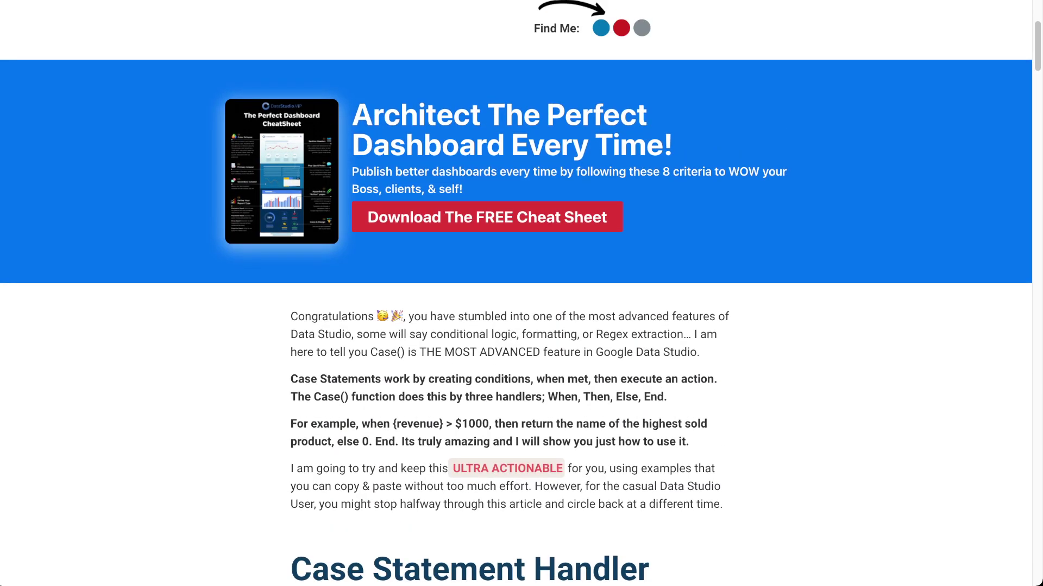
{"action": "scroll", "coordinate": [521, 293], "scroll_direction": "up", "scroll_amount": 6}
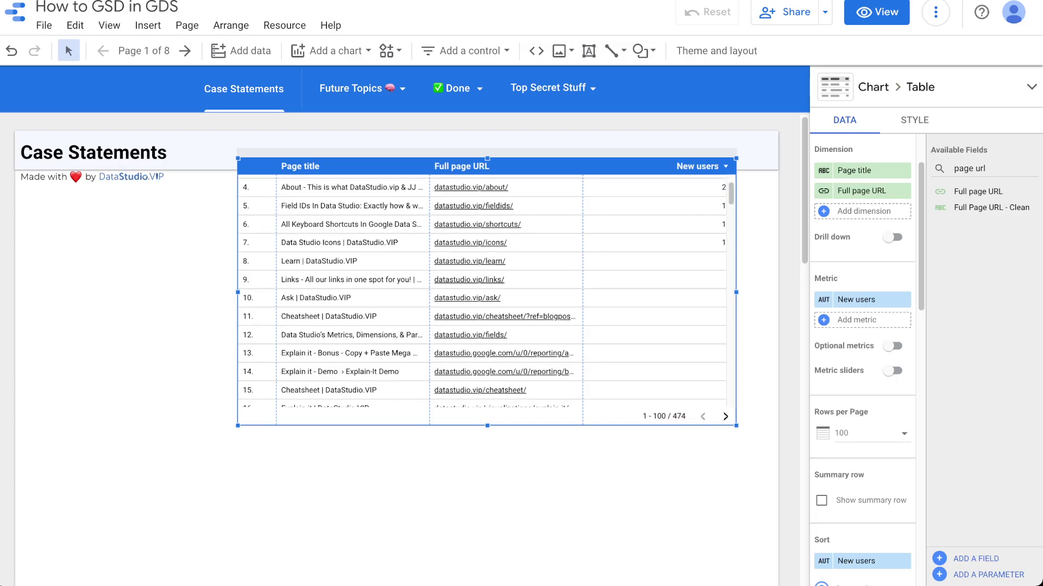
- Shorten the Page title and Full page URL table and move it below the Case Statements heading
{"action": "left_click_drag", "start_coordinate": [487, 425], "coordinate": [487, 320]}
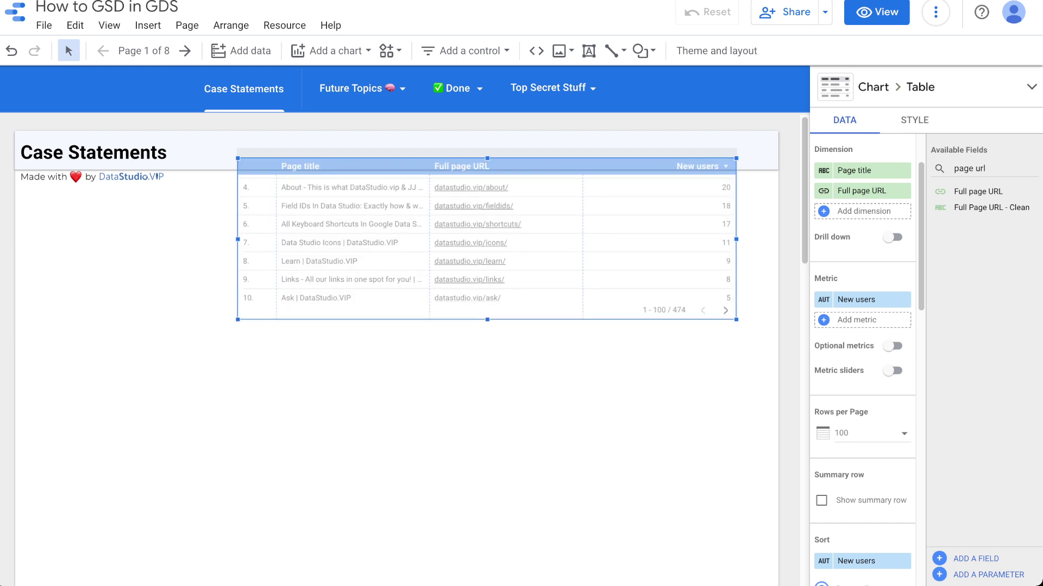
{"action": "left_click_drag", "start_coordinate": [486, 239], "coordinate": [397, 271]}
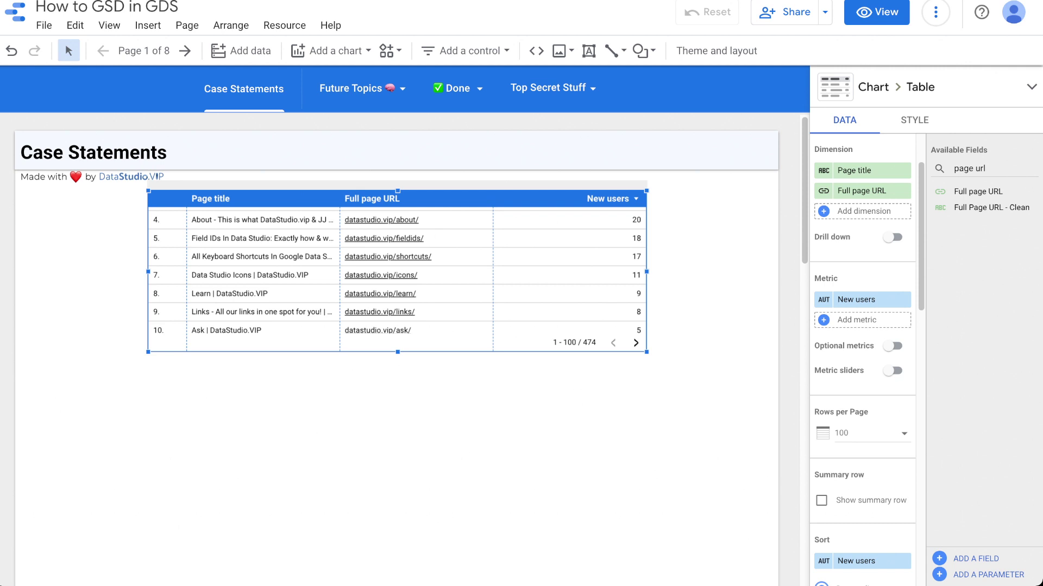
{"action": "left_click", "coordinate": [863, 211]}
{"action": "left_click", "coordinate": [821, 418]}
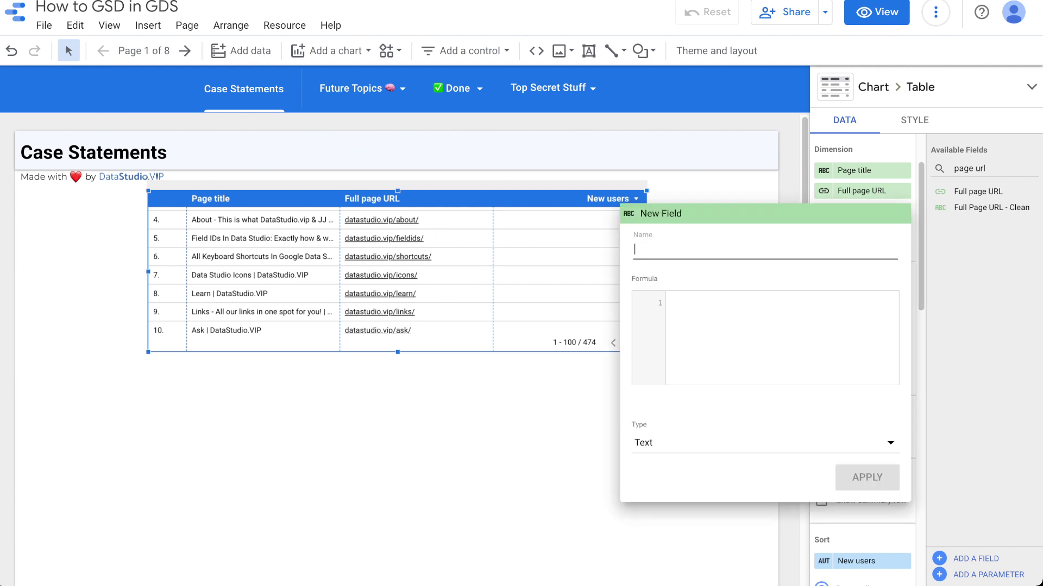
{"action": "left_click", "coordinate": [673, 301]}
{"action": "type", "text": "case"}
{"action": "key", "text": "BackSpace"}
{"action": "key", "text": "BackSpace"}
{"action": "key", "text": "BackSpace"}
{"action": "key", "text": "BackSpace"}
{"action": "key", "text": "Escape"}
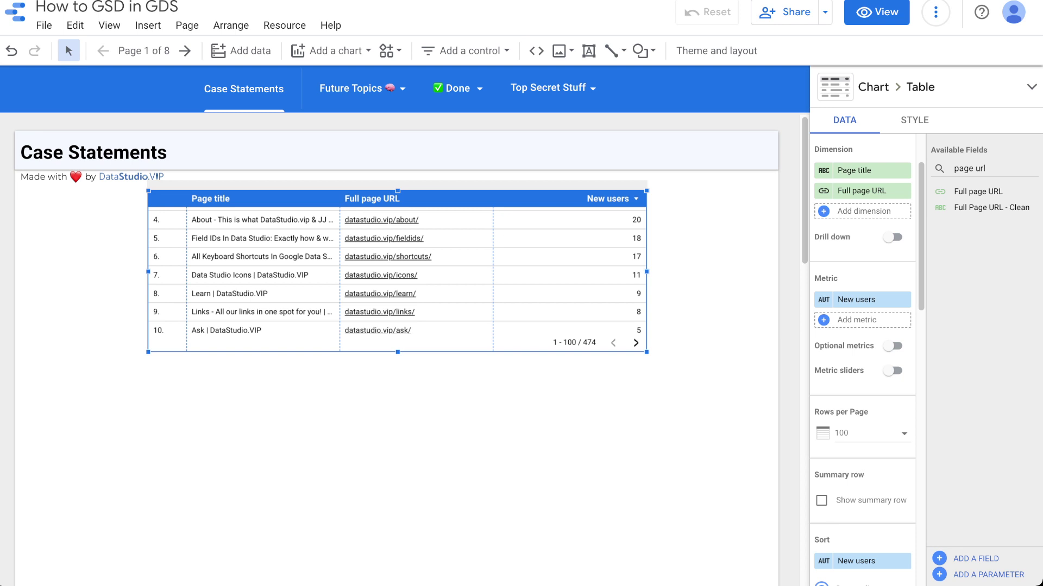
- Create a data source calculated field with a skeleton formula on four lines: case, when x then Y, else, end
{"action": "left_click", "coordinate": [975, 559]}
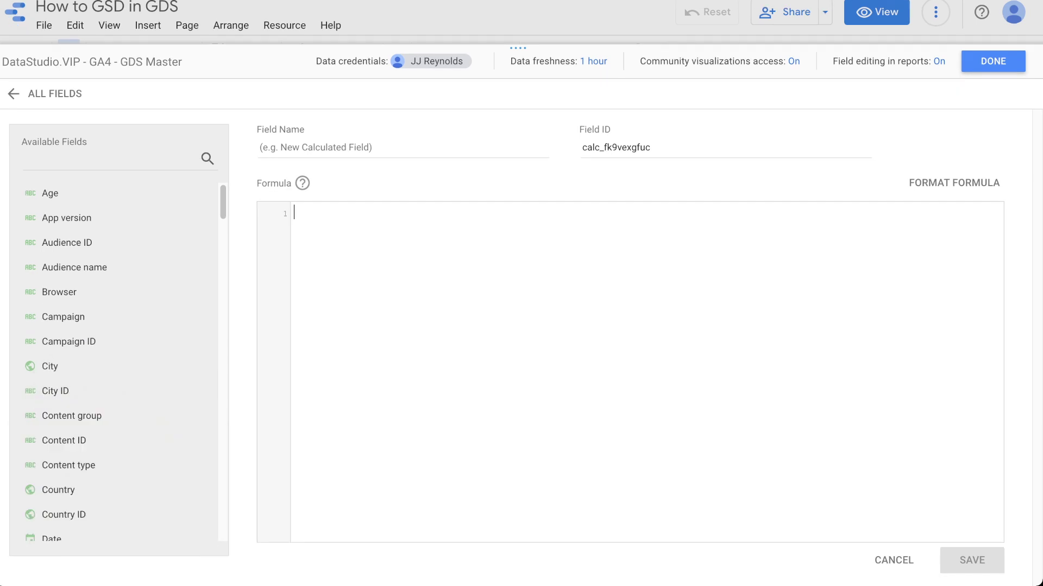
{"action": "type", "text": "case "}
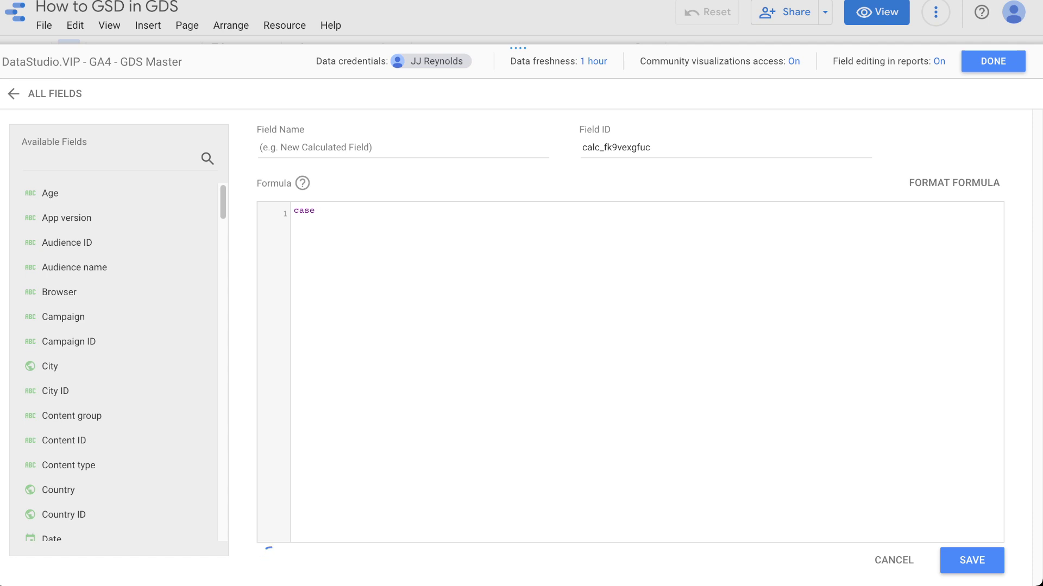
{"action": "type", "text": "when     x  then Y"}
{"action": "key", "text": "Return"}
{"action": "type", "text": "Wlse"}
{"action": "key", "text": "BackSpace"}
{"action": "key", "text": "BackSpace"}
{"action": "key", "text": "BackSpace"}
{"action": "key", "text": "BackSpace"}
{"action": "key", "text": "BackSpace"}
{"action": "type", "text": "e"}
{"action": "type", "text": "lse "}
{"action": "type", "text": "end"}
- Examine the skeleton formula's case keyword, when condition, then result and else fallback one after another
{"action": "left_click", "coordinate": [294, 210]}
{"action": "double_click", "coordinate": [304, 211]}
{"action": "left_click", "coordinate": [320, 210]}
{"action": "type", "text": "--"}
{"action": "key", "text": "BackSpace"}
{"action": "key", "text": "BackSpace"}
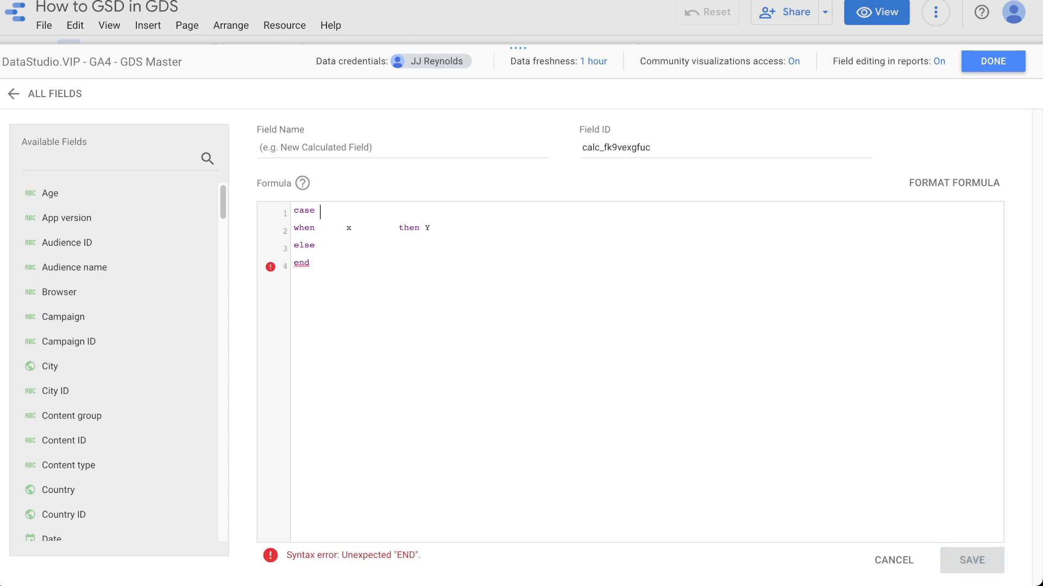
{"action": "left_click_drag", "start_coordinate": [372, 228], "coordinate": [314, 228]}
{"action": "left_click_drag", "start_coordinate": [436, 229], "coordinate": [425, 229]}
{"action": "left_click", "coordinate": [435, 228]}
{"action": "left_click", "coordinate": [320, 246]}
{"action": "left_click_drag", "start_coordinate": [399, 230], "coordinate": [320, 229]}
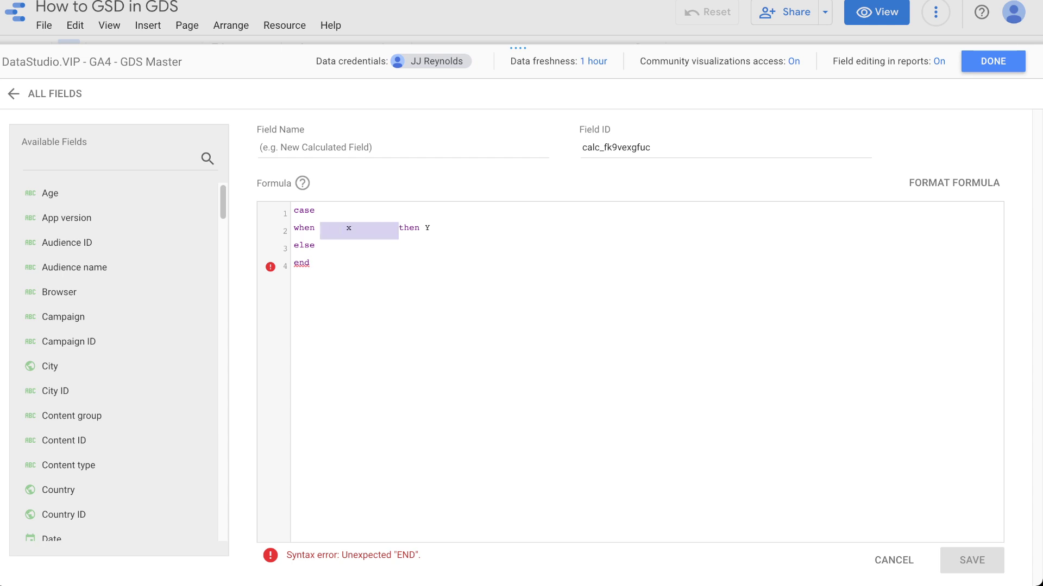
- Clear the whole skeleton formula and close the field editor without saving a field
{"action": "key", "text": "ctrl+a"}
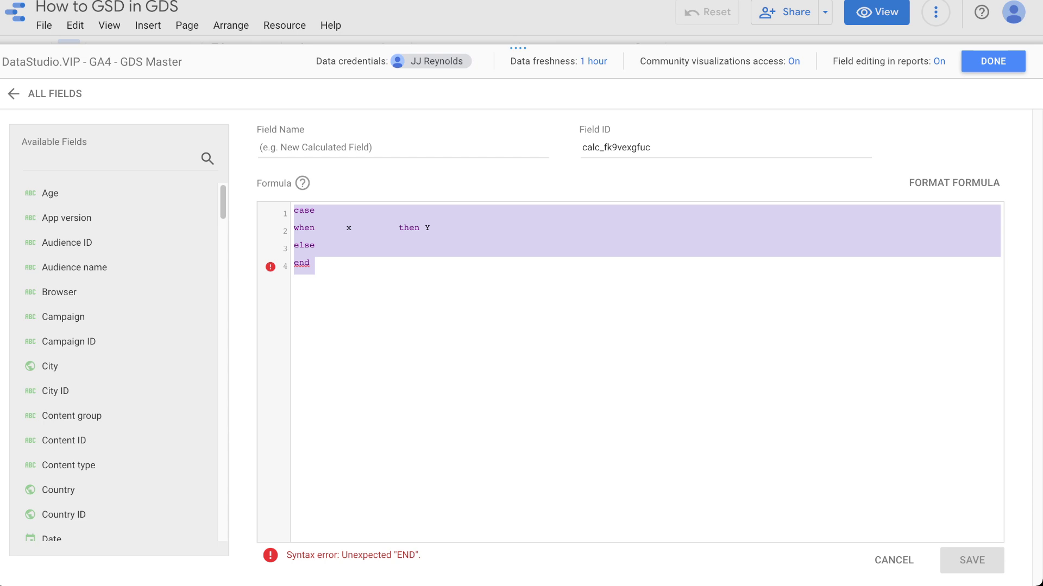
{"action": "key", "text": "BackSpace"}
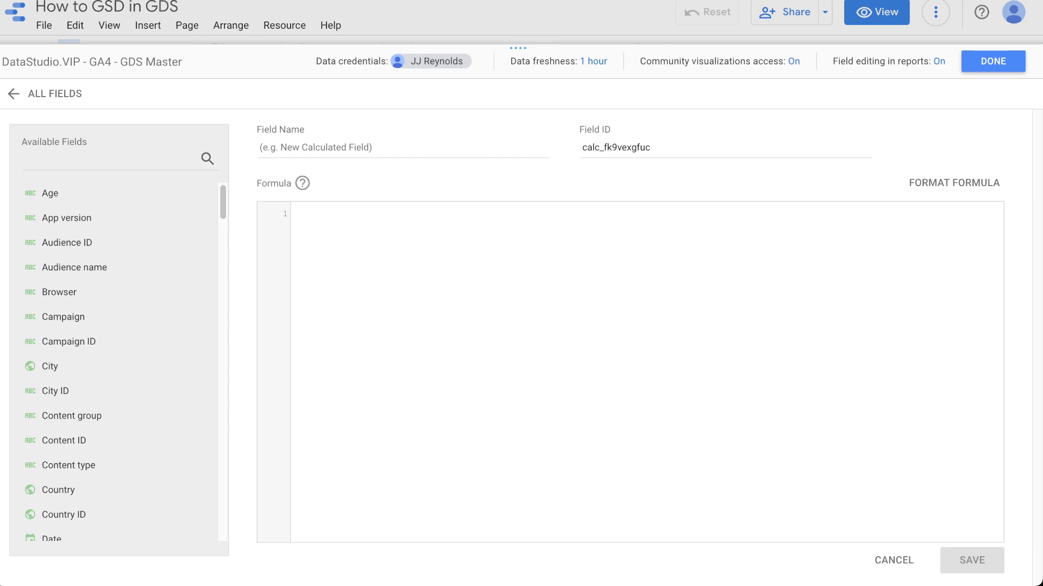
{"action": "left_click", "coordinate": [992, 61]}
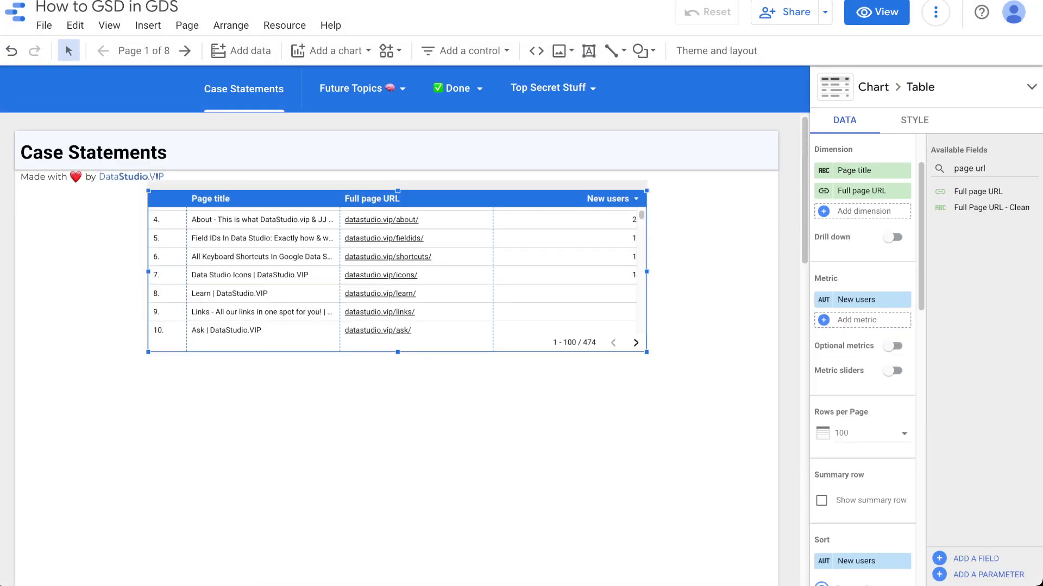
- Widen the table's Full page URL column and look through the listed page addresses
{"action": "scroll", "coordinate": [396, 270], "scroll_direction": "up", "scroll_amount": 1}
{"action": "scroll", "coordinate": [397, 270], "scroll_direction": "down", "scroll_amount": 3}
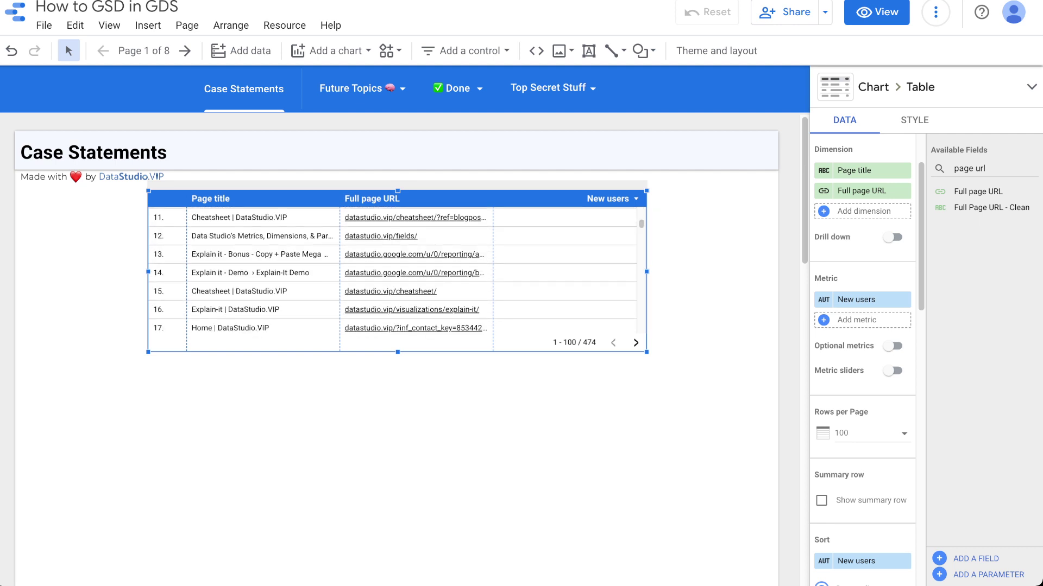
{"action": "left_click_drag", "start_coordinate": [493, 272], "coordinate": [553, 272]}
{"action": "scroll", "coordinate": [392, 272], "scroll_direction": "down", "scroll_amount": 2}
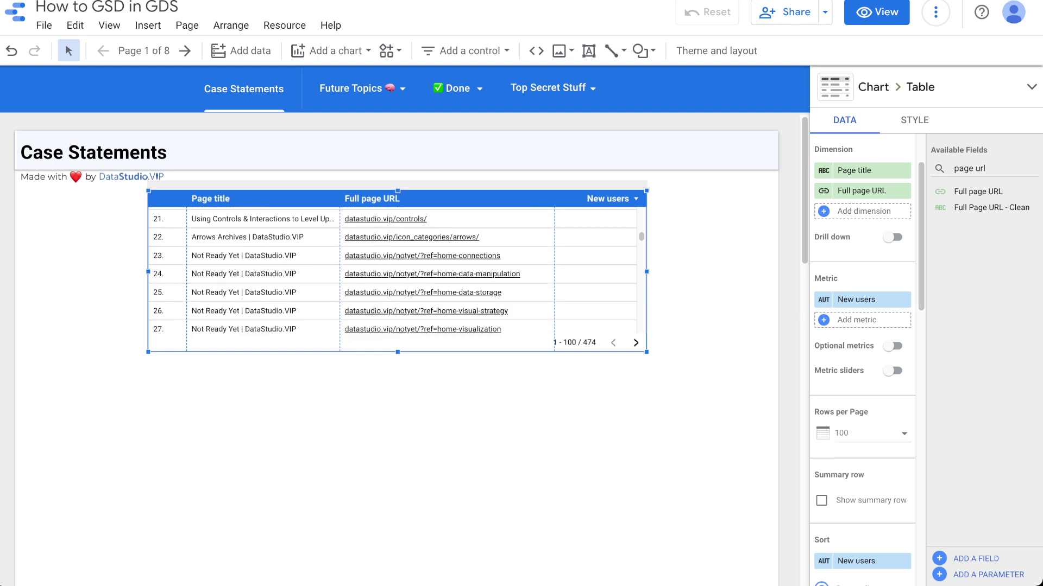
{"action": "scroll", "coordinate": [394, 272], "scroll_direction": "down", "scroll_amount": 2}
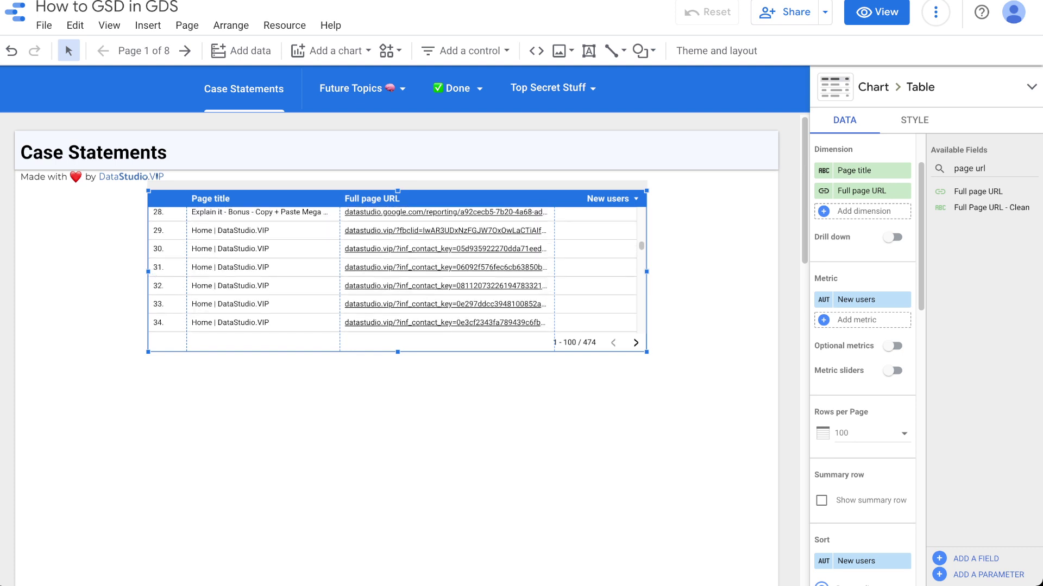
{"action": "scroll", "coordinate": [394, 272], "scroll_direction": "down", "scroll_amount": 8}
{"action": "scroll", "coordinate": [394, 271], "scroll_direction": "up", "scroll_amount": 8}
{"action": "scroll", "coordinate": [393, 272], "scroll_direction": "up", "scroll_amount": 5}
{"action": "scroll", "coordinate": [392, 271], "scroll_direction": "down", "scroll_amount": 2}
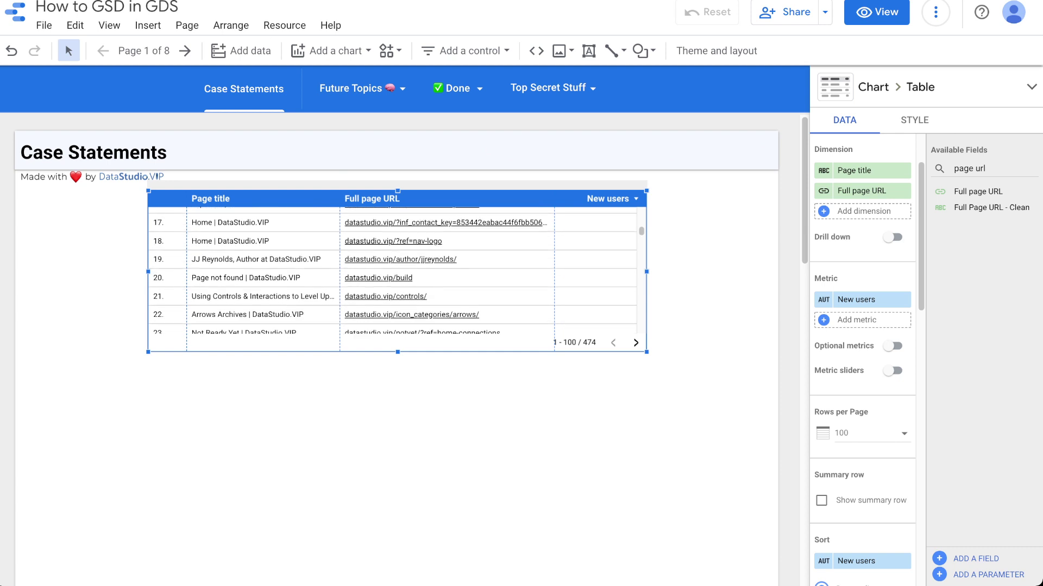
- Increase the table's height to fit more rows and narrow the Page title column to give Full page URL more room
{"action": "left_click_drag", "start_coordinate": [398, 352], "coordinate": [398, 489]}
{"action": "scroll", "coordinate": [394, 339], "scroll_direction": "up", "scroll_amount": 8}
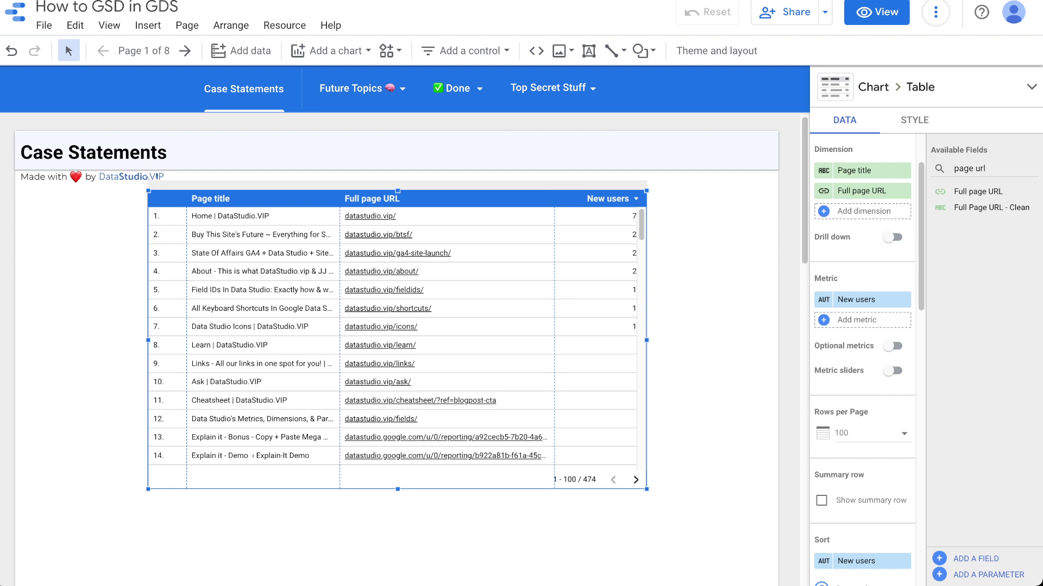
{"action": "scroll", "coordinate": [396, 340], "scroll_direction": "down", "scroll_amount": 1}
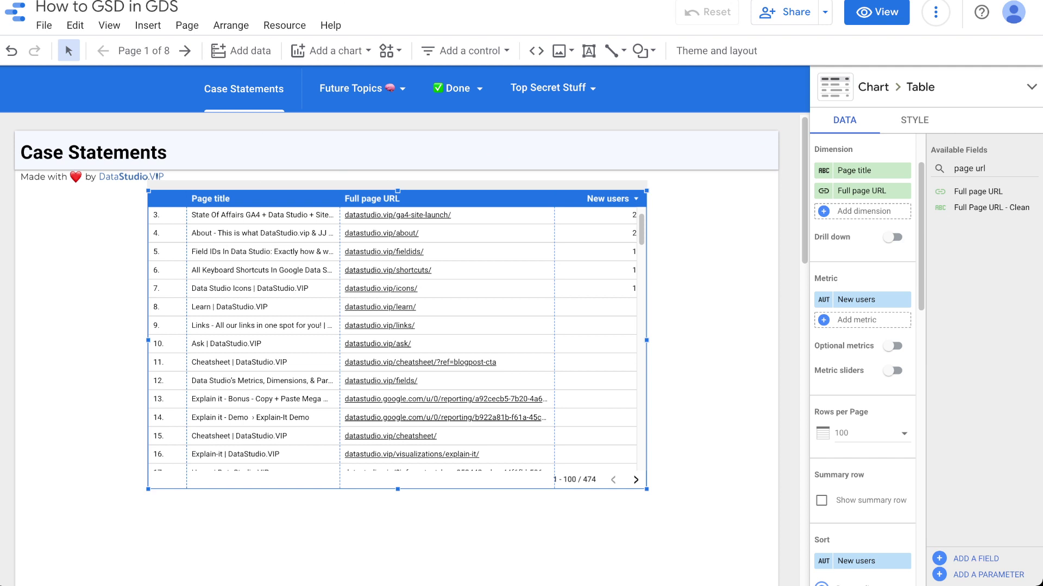
{"action": "left_click_drag", "start_coordinate": [340, 340], "coordinate": [306, 341]}
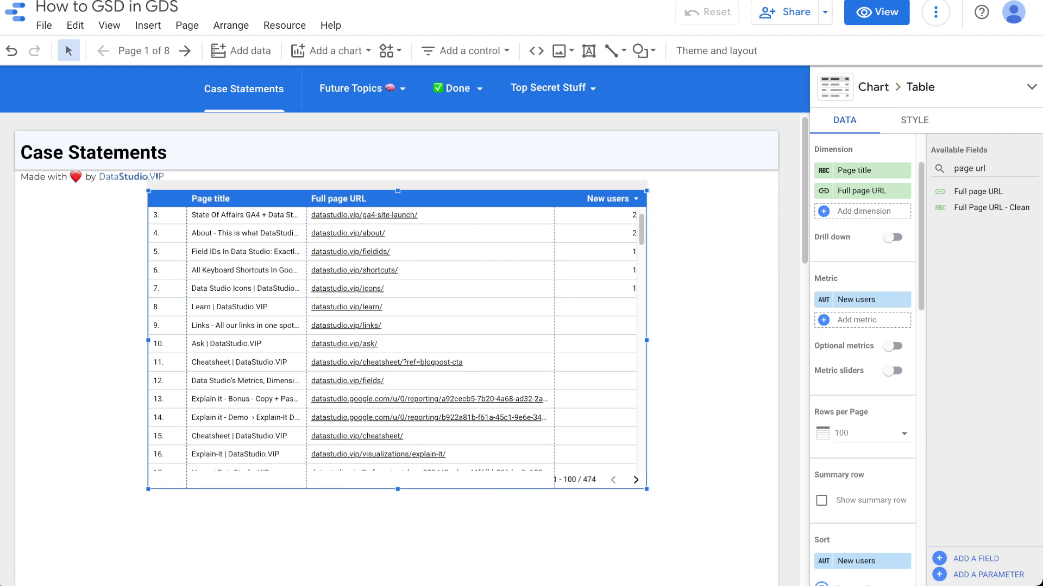
{"action": "scroll", "coordinate": [391, 337], "scroll_direction": "down", "scroll_amount": 1}
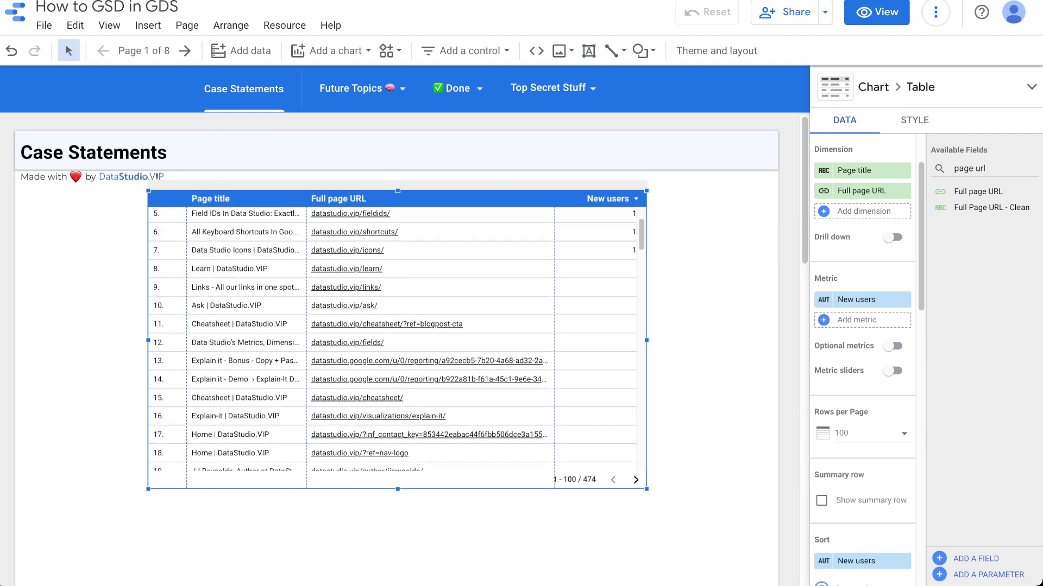
{"action": "scroll", "coordinate": [391, 341], "scroll_direction": "down", "scroll_amount": 3}
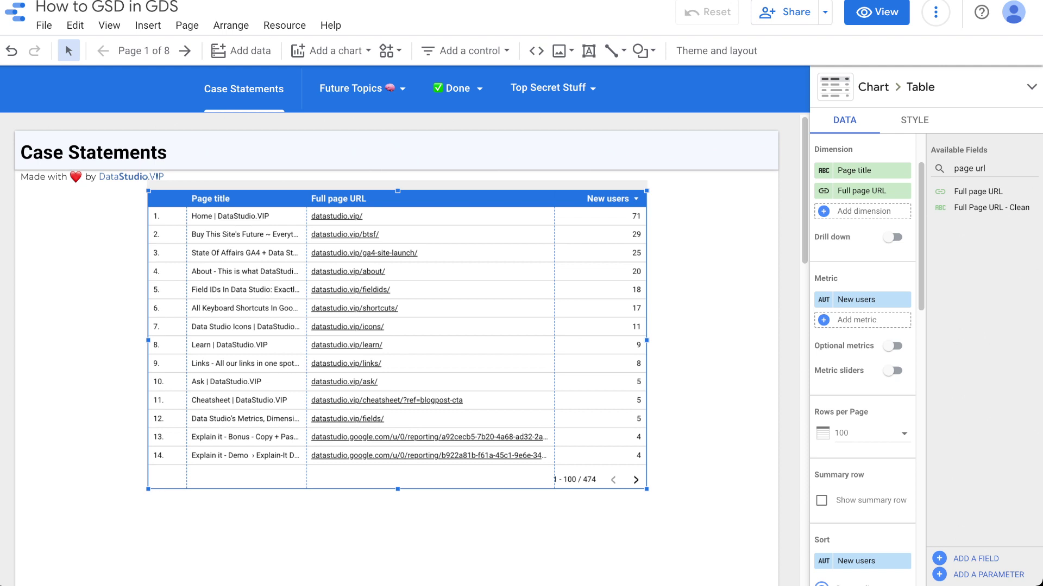
- Add a new data source calculated field, enlarge its editor and begin the formula with case and a when line
{"action": "scroll", "coordinate": [862, 358], "scroll_direction": "down", "scroll_amount": 6}
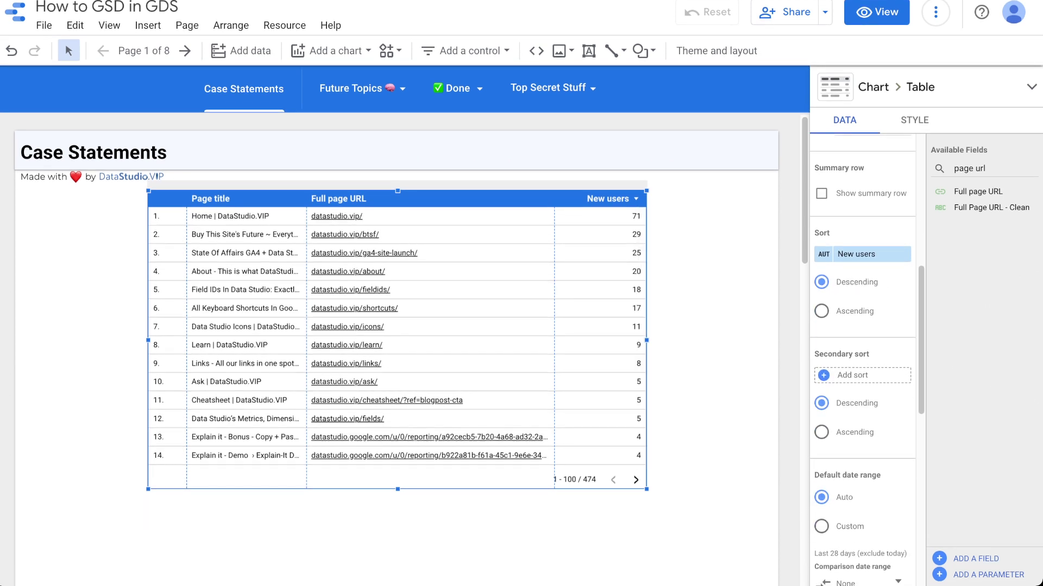
{"action": "left_click", "coordinate": [976, 559]}
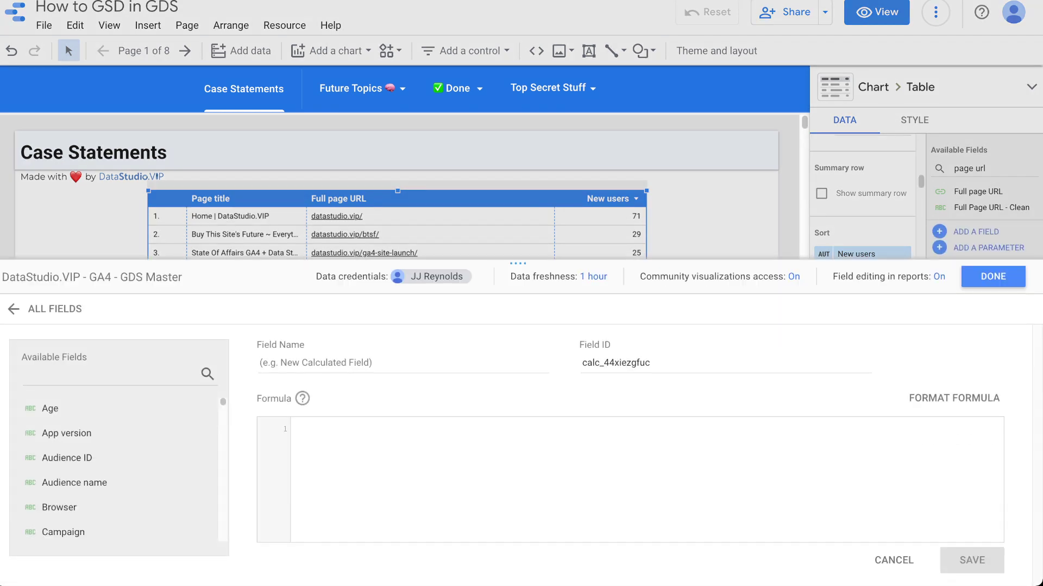
{"action": "left_click_drag", "start_coordinate": [517, 264], "coordinate": [517, 482]}
{"action": "scroll", "coordinate": [408, 296], "scroll_direction": "down", "scroll_amount": 1}
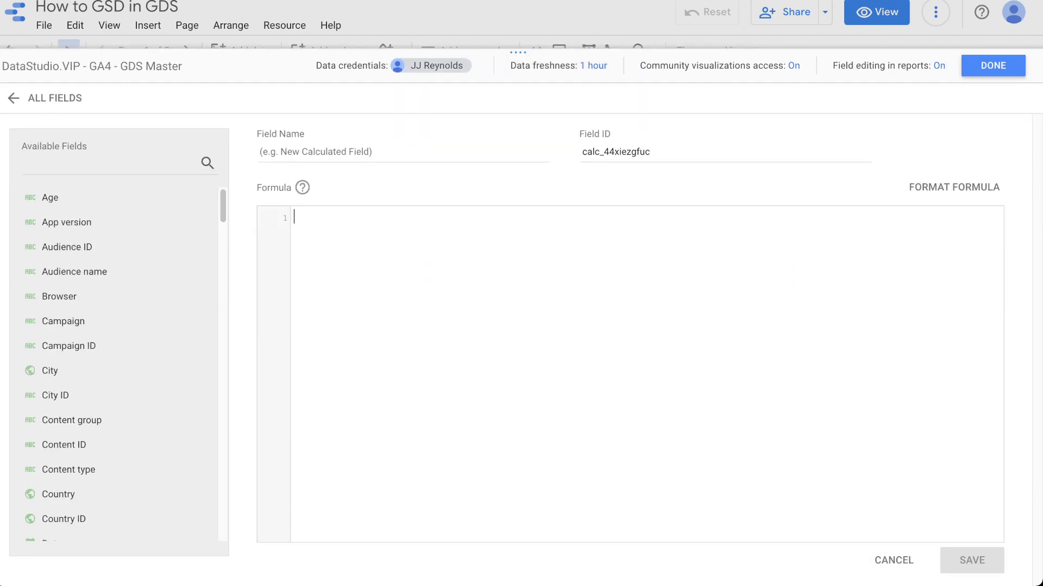
{"action": "type", "text": "case"}
{"action": "key", "text": "Return"}
{"action": "type", "text": "when "}
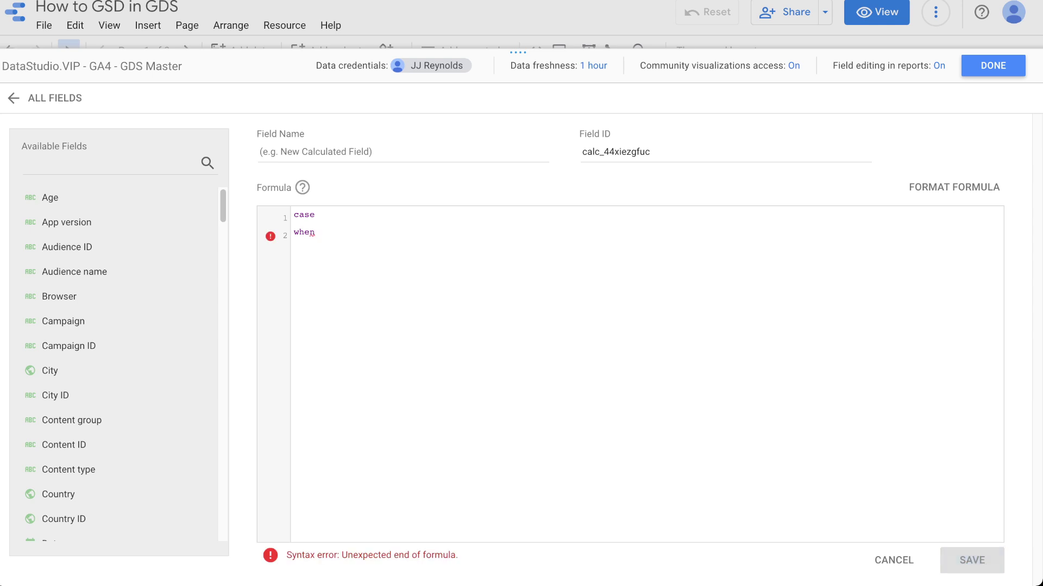
- Insert the Full page URL field after when as the start of the condition
{"action": "type", "text": "page"}
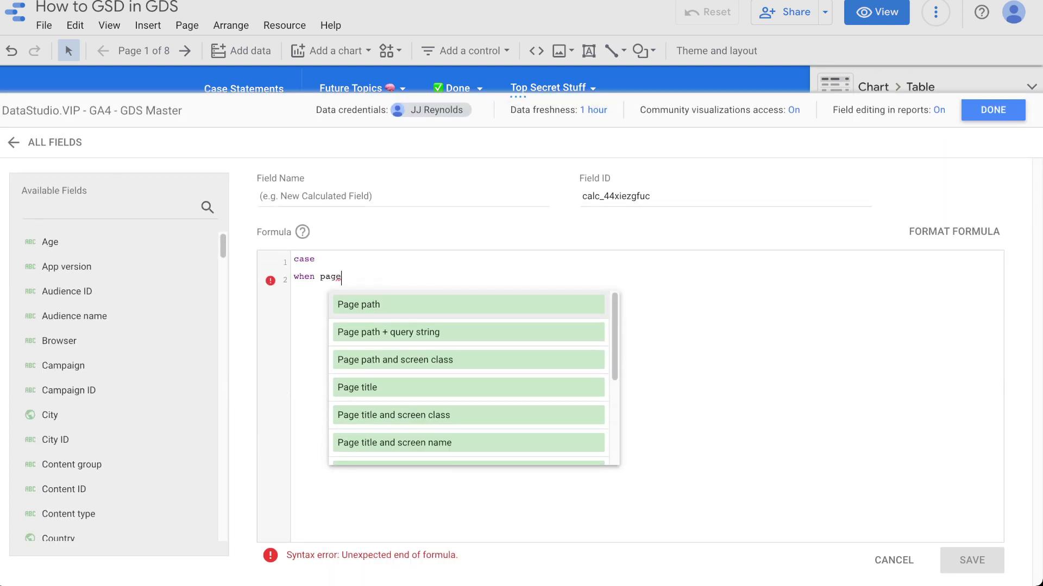
{"action": "key", "text": "BackSpace"}
{"action": "key", "text": "BackSpace"}
{"action": "key", "text": "BackSpace"}
{"action": "key", "text": "BackSpace"}
{"action": "type", "text": "full"}
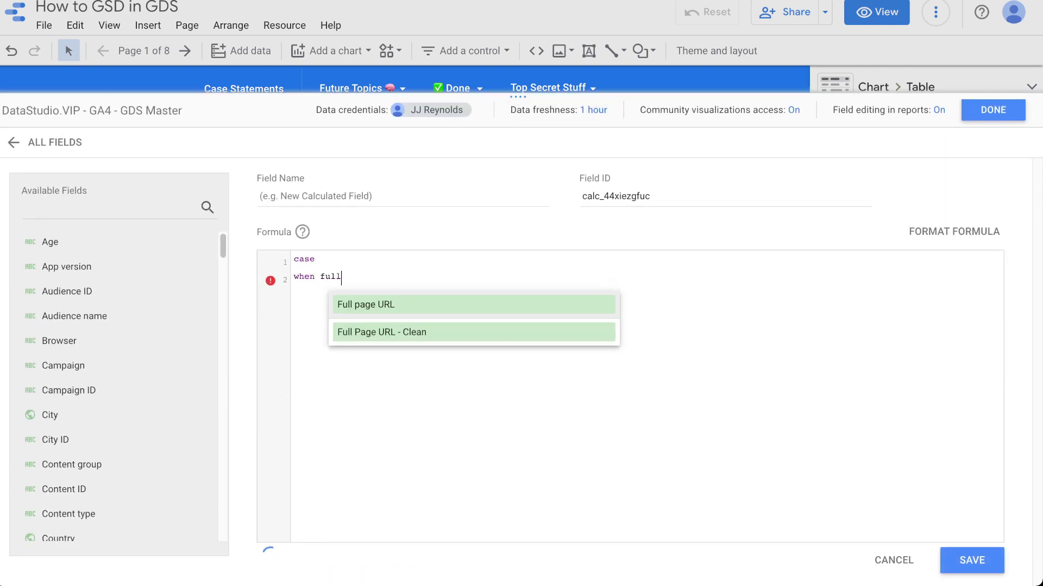
{"action": "key", "text": "Return"}
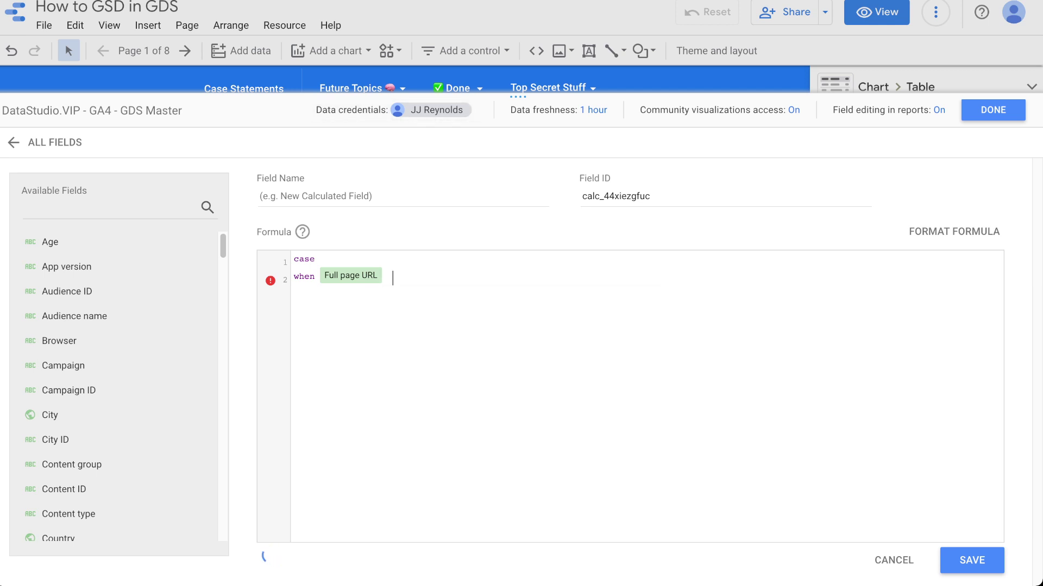
- Write the rest of the first condition in plain words as contains datastudio.vip then
{"action": "type", "text": "cont"}
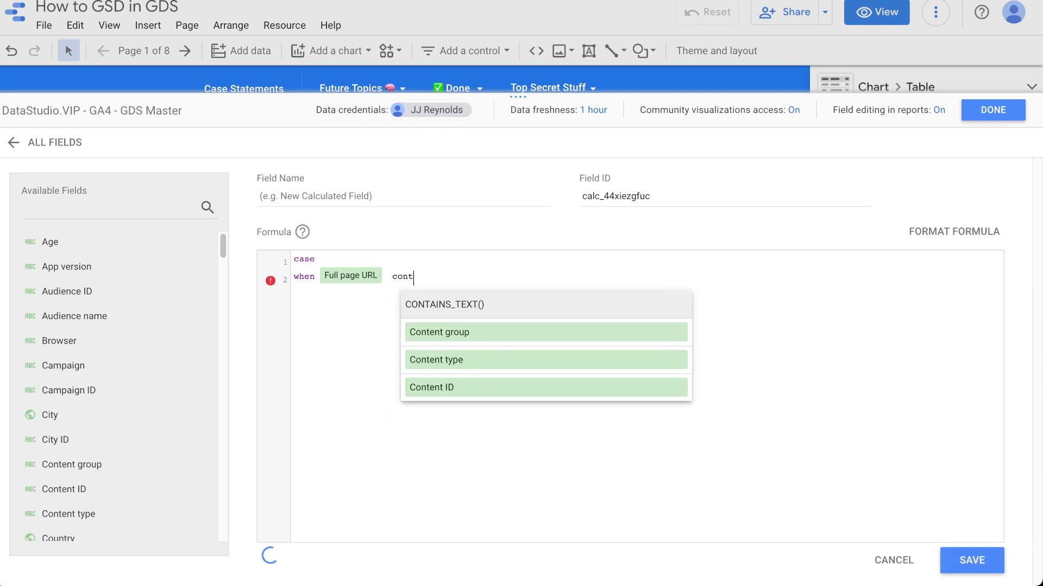
{"action": "type", "text": "ains "}
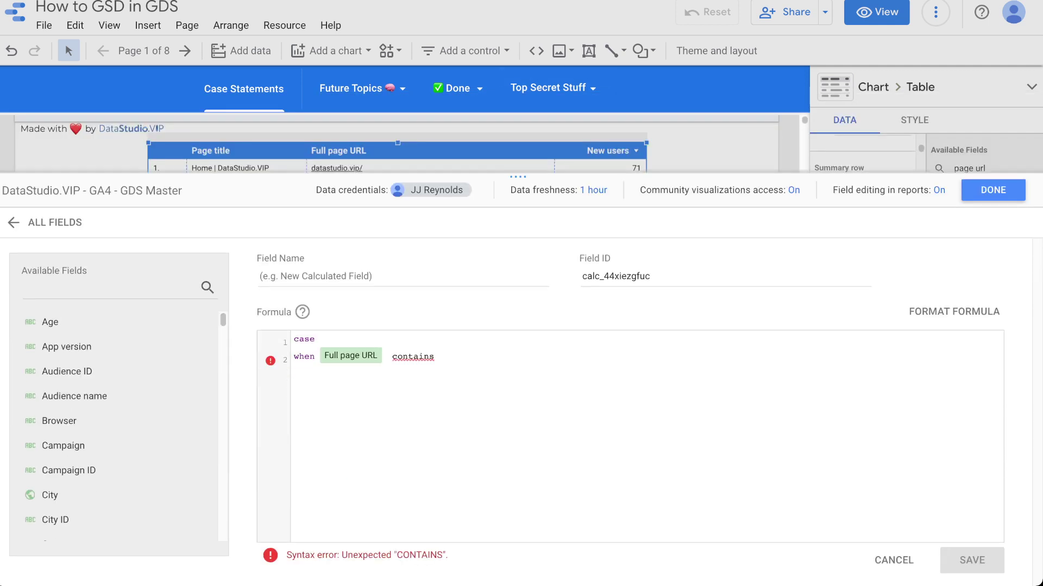
{"action": "type", "text": "data"}
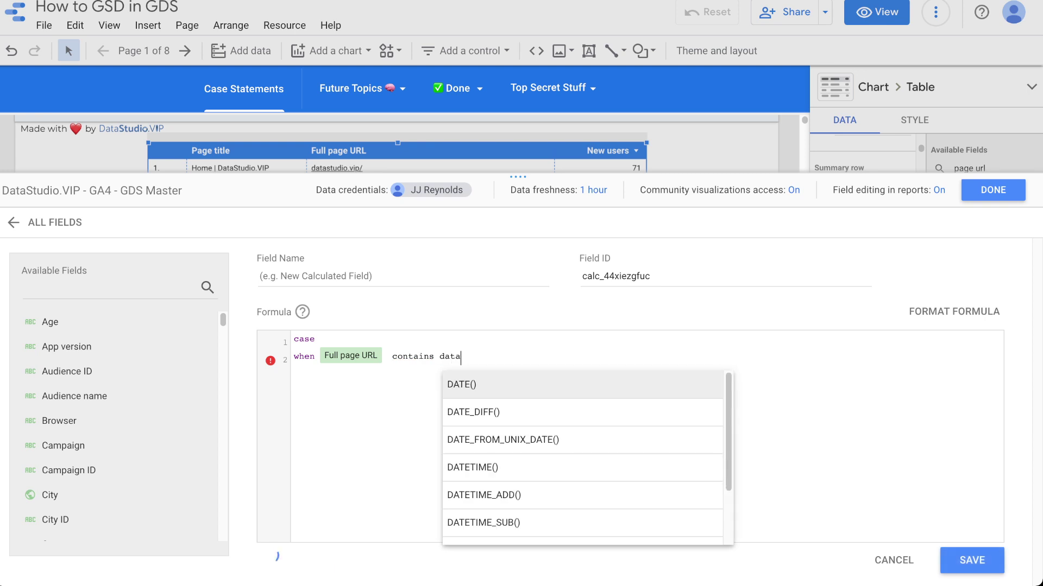
{"action": "type", "text": "studio.vip then "}
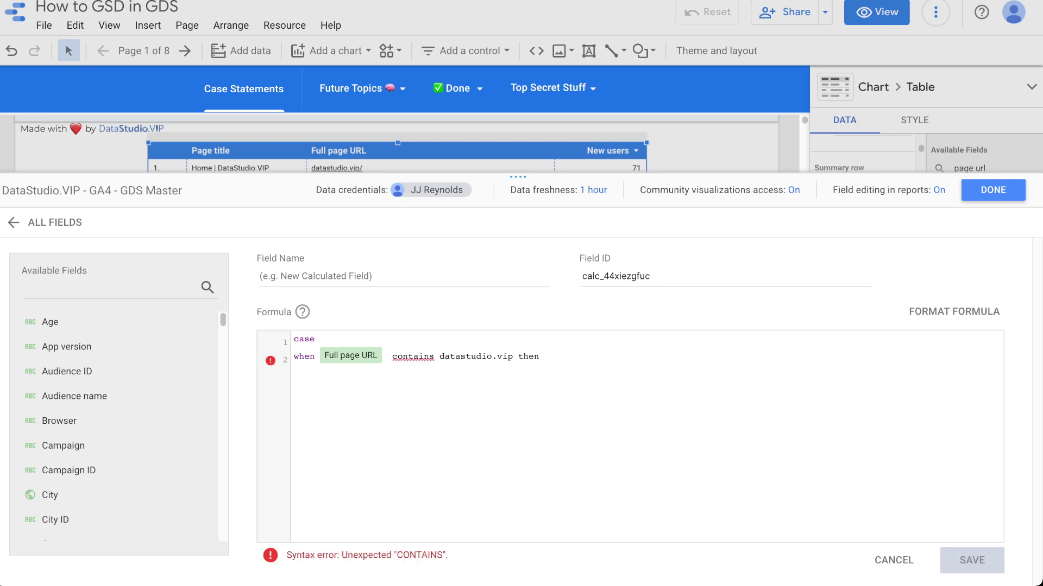
- Insert the REGEXP_MATCH function directly after when on the formula's second line
{"action": "type", "text": " rege"}
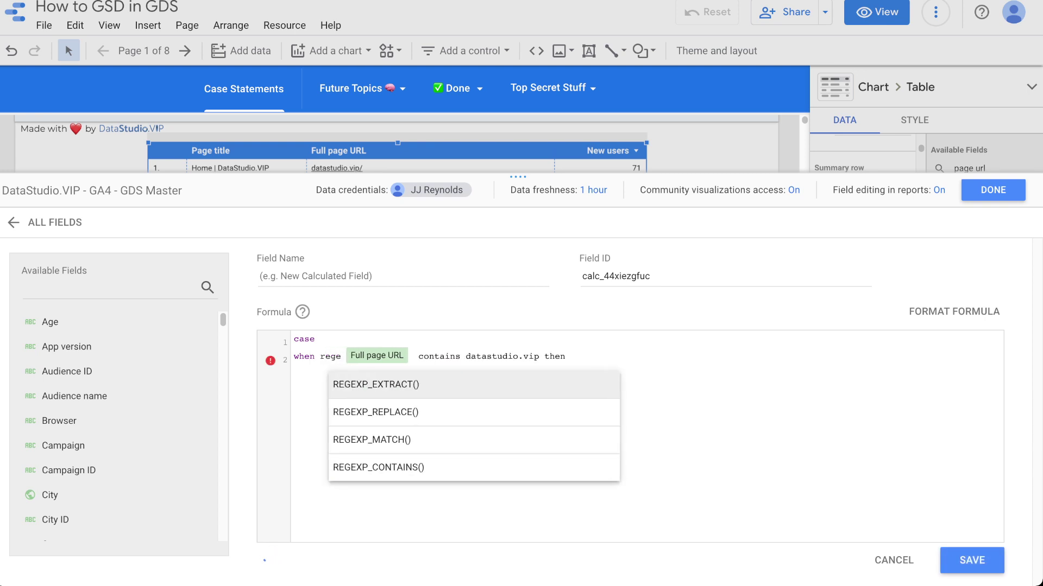
{"action": "key", "text": "Down"}
{"action": "key", "text": "Down"}
{"action": "key", "text": "Up"}
{"action": "key", "text": "Up"}
{"action": "key", "text": "Down"}
{"action": "key", "text": "Down"}
{"action": "key", "text": "Down"}
{"action": "key", "text": "Up"}
{"action": "key", "text": "Up"}
{"action": "key", "text": "Up"}
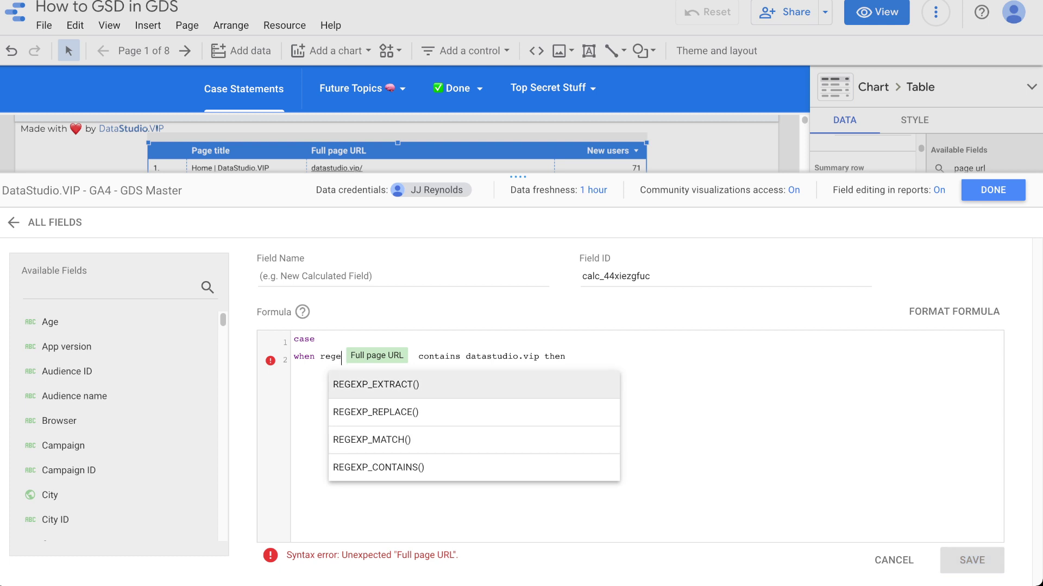
{"action": "key", "text": "Down"}
{"action": "key", "text": "Down"}
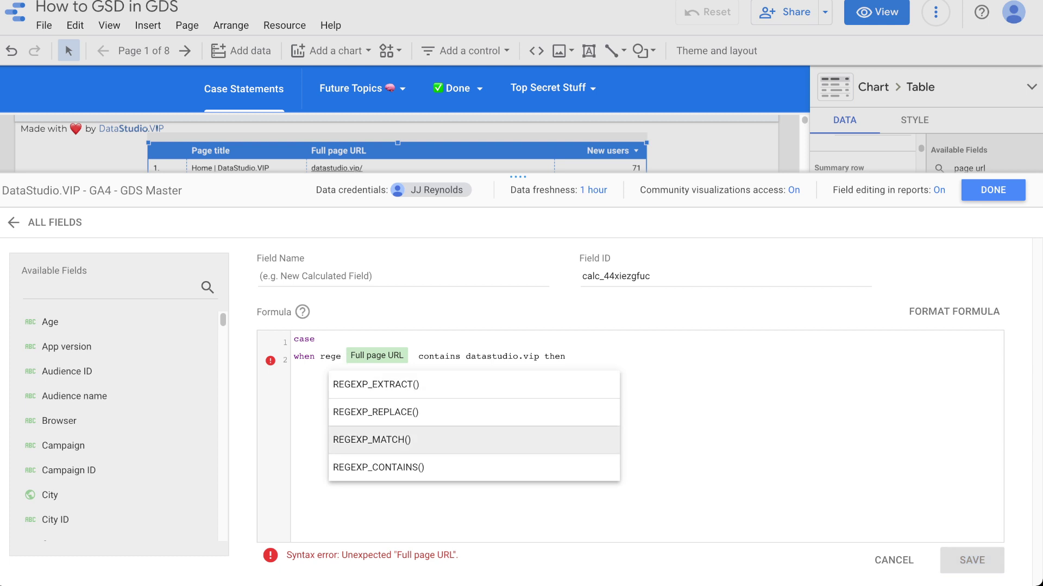
{"action": "key", "text": "Return"}
- Give REGEXP_MATCH the Full page URL field and the pattern '^datastudio.vip' as its two arguments
{"action": "type", "text": "full"}
{"action": "key", "text": "Return"}
{"action": "type", "text": ",'"}
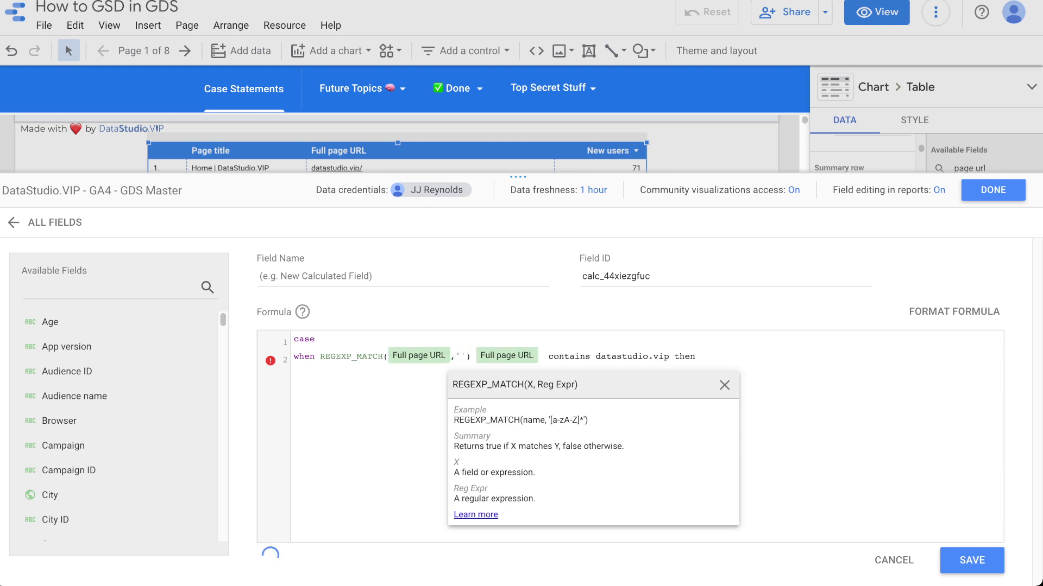
{"action": "type", "text": "^datastudio.vip"}
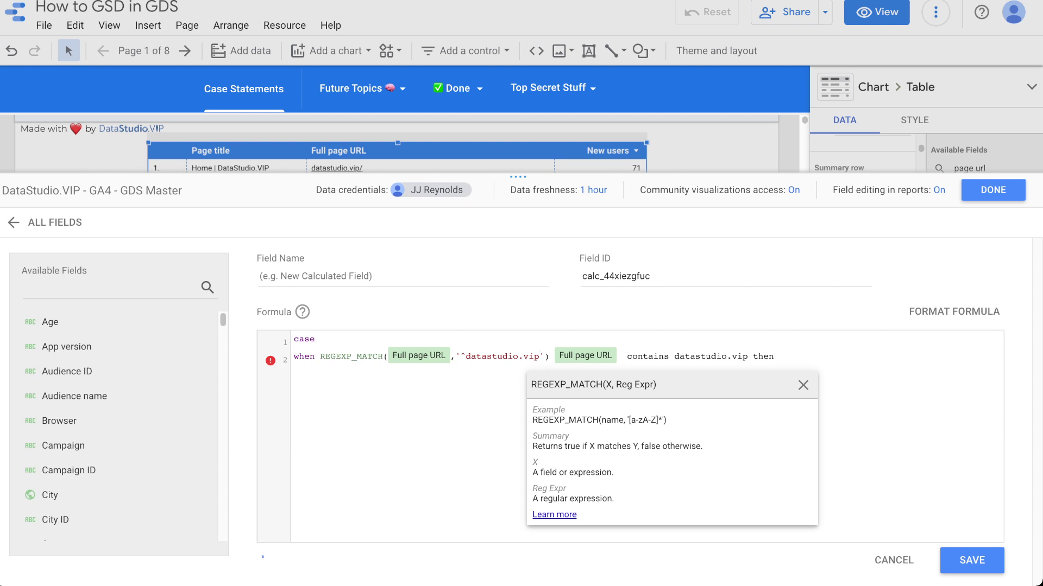
- Delete the leftover Full page URL field and the plain-word condition that follow the REGEXP_MATCH function
{"action": "left_click", "coordinate": [638, 356]}
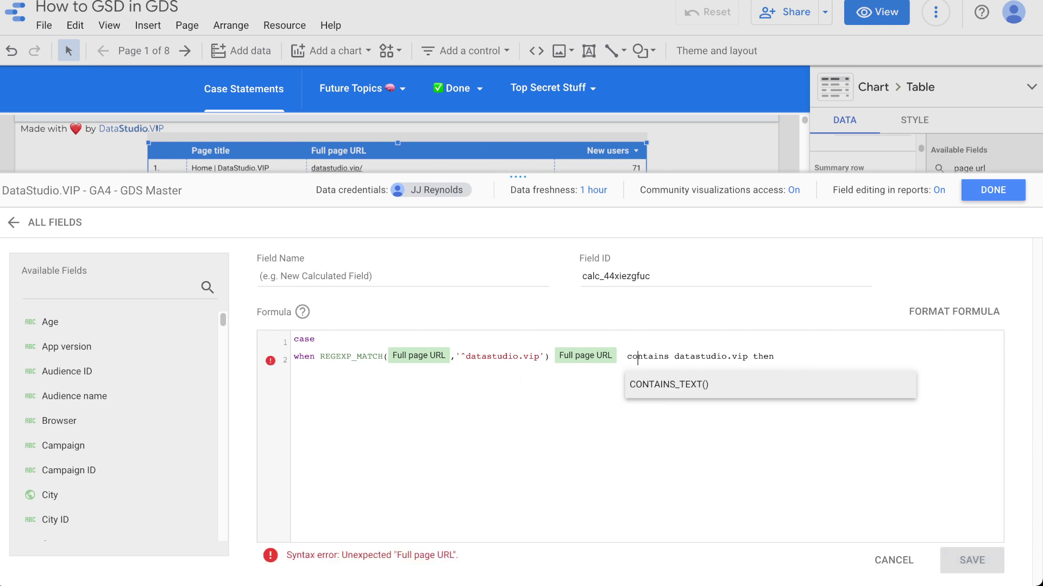
{"action": "left_click_drag", "start_coordinate": [617, 356], "coordinate": [722, 341]}
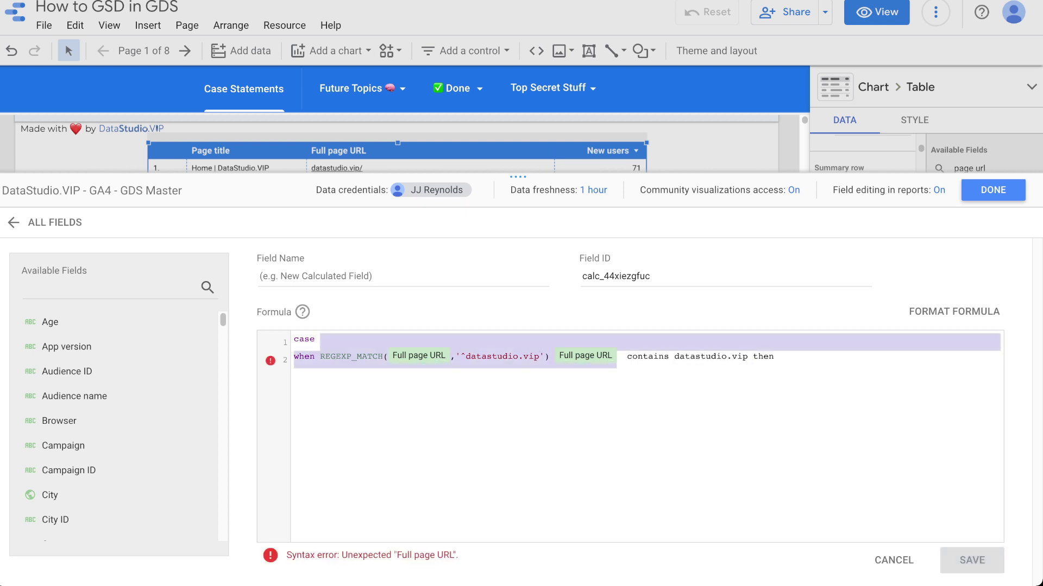
{"action": "left_click_drag", "start_coordinate": [778, 356], "coordinate": [617, 356]}
{"action": "key", "text": "BackSpace"}
{"action": "key", "text": "BackSpace"}
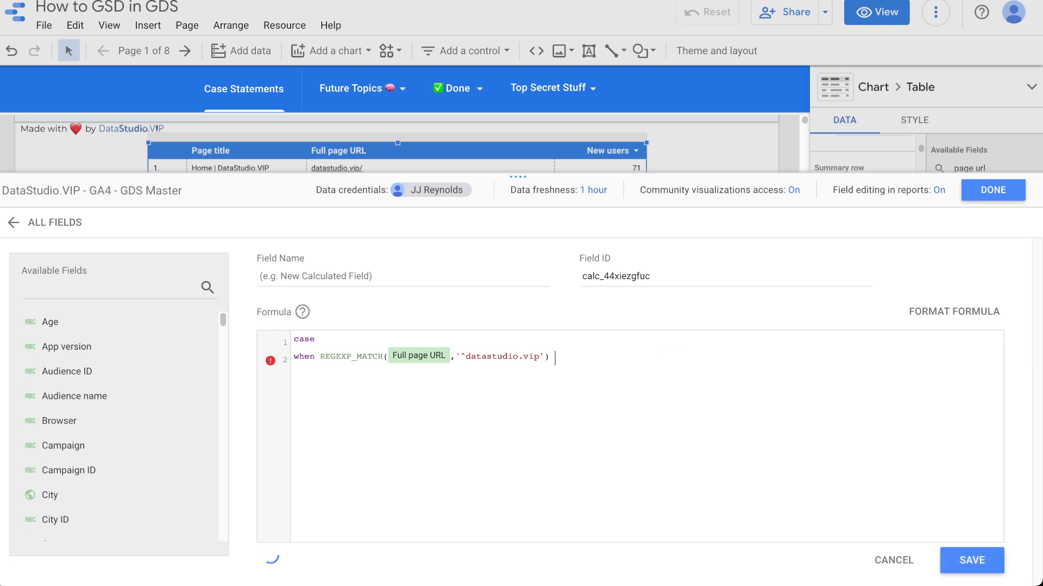
- Complete the first condition with then "Wordpress Website" and begin a new line with when
{"action": "type", "text": "then \"Wordpress Website\""}
{"action": "key", "text": "Return"}
{"action": "type", "text": "when"}
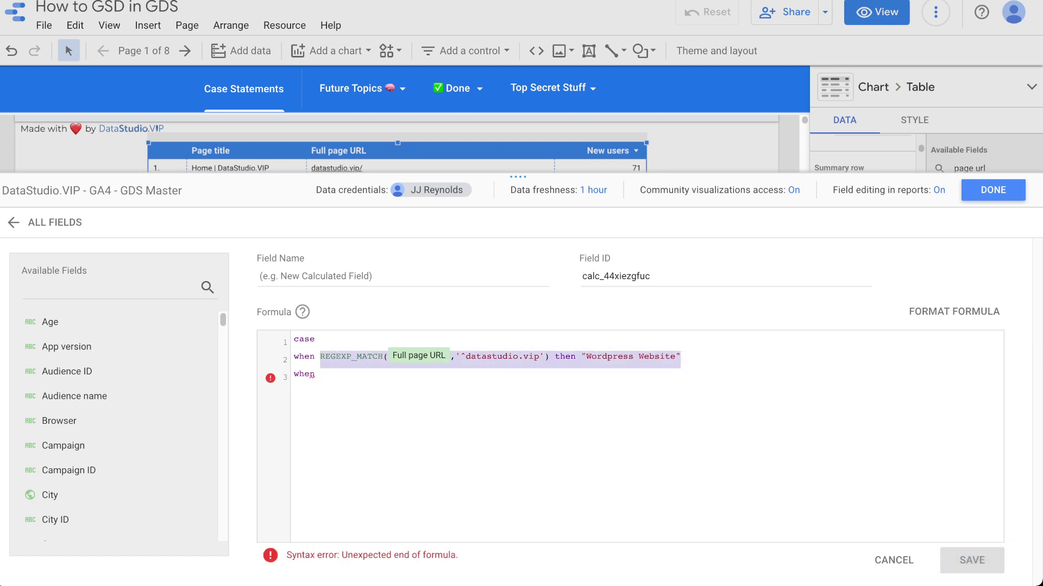
- Replace the bare when on the third line with a copy of the complete first when line
{"action": "triple_click", "coordinate": [320, 359]}
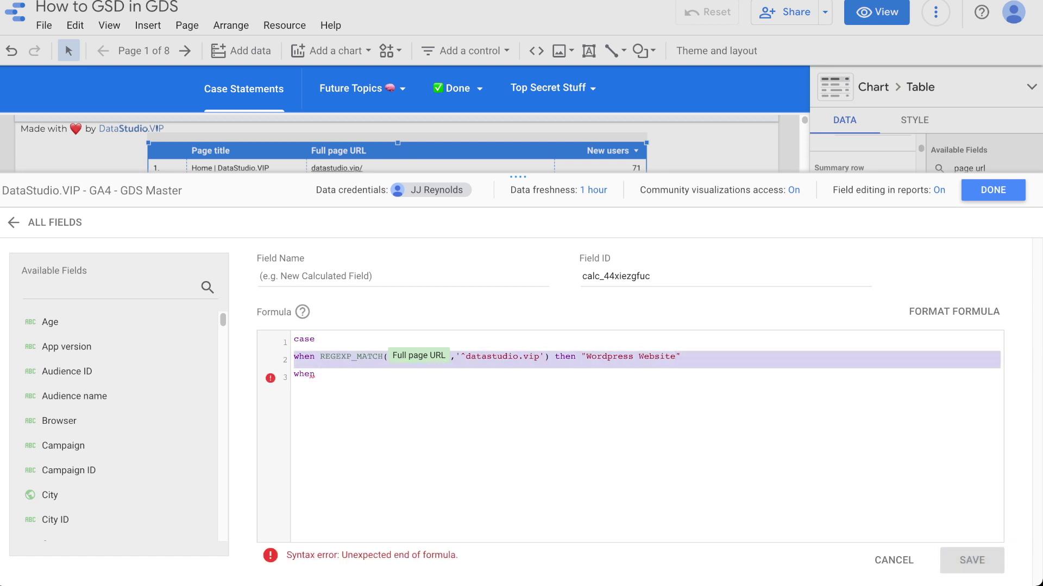
{"action": "left_click", "coordinate": [671, 358]}
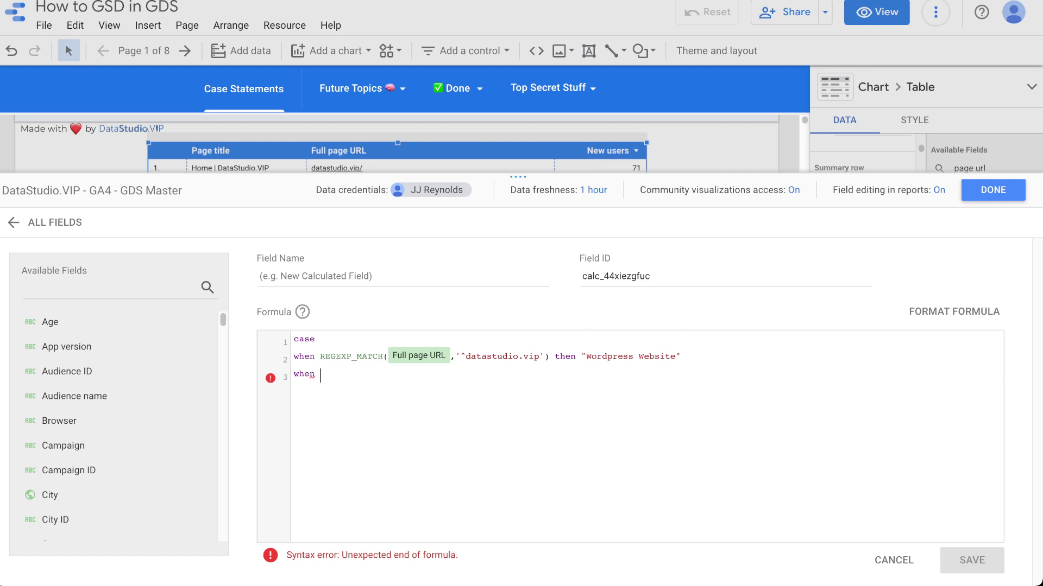
{"action": "key", "text": "BackSpace"}
{"action": "key", "text": "BackSpace"}
{"action": "key", "text": "BackSpace"}
{"action": "key", "text": "BackSpace"}
{"action": "key", "text": "BackSpace"}
{"action": "type", "text": "when REGEXP_MATCH(Full page URL,'^datastudio.vip') then \"Wordpress Website\""}
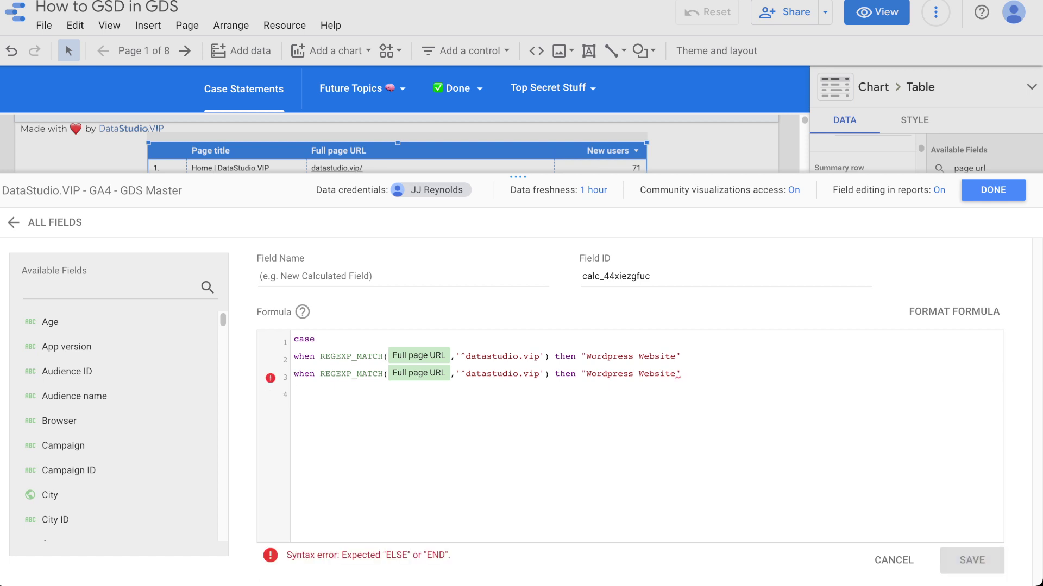
- Enlarge the field editor and change the second condition's pattern to '^datastudio.google.com'
{"action": "left_click_drag", "start_coordinate": [540, 374], "coordinate": [523, 374]}
{"action": "left_click_drag", "start_coordinate": [518, 176], "coordinate": [518, 58]}
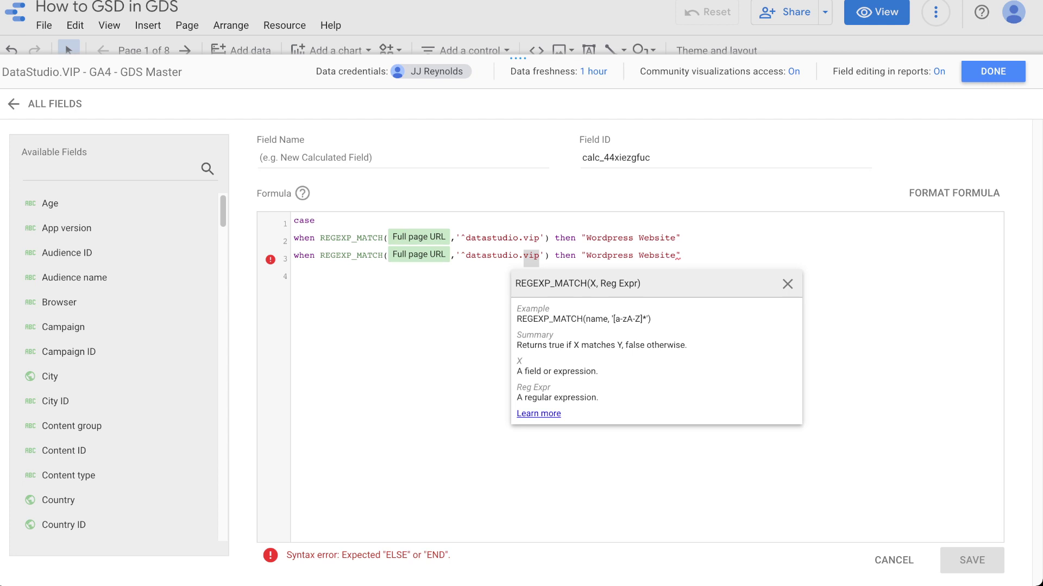
{"action": "type", "text": "go"}
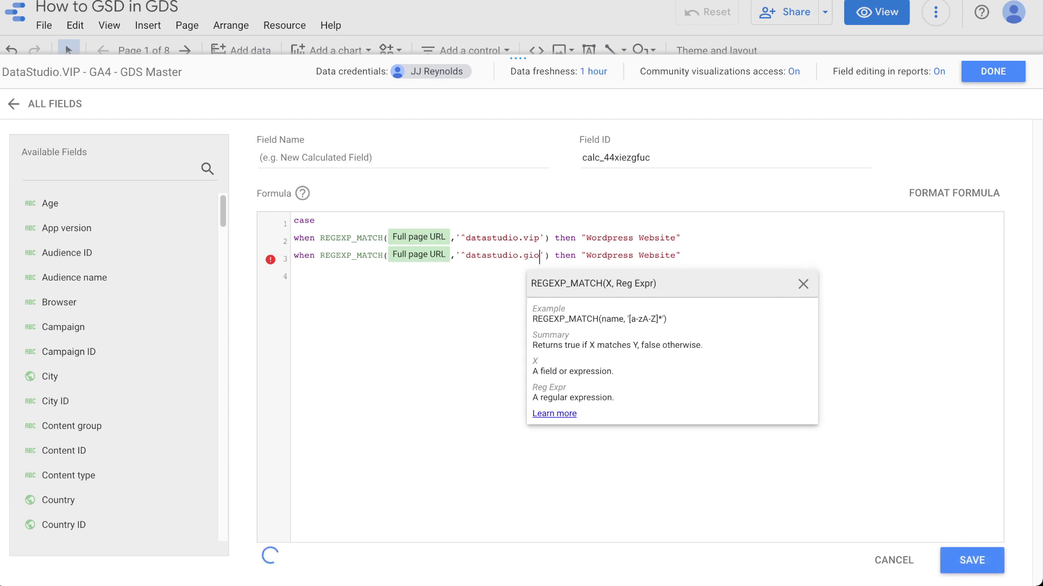
{"action": "type", "text": "ogle"}
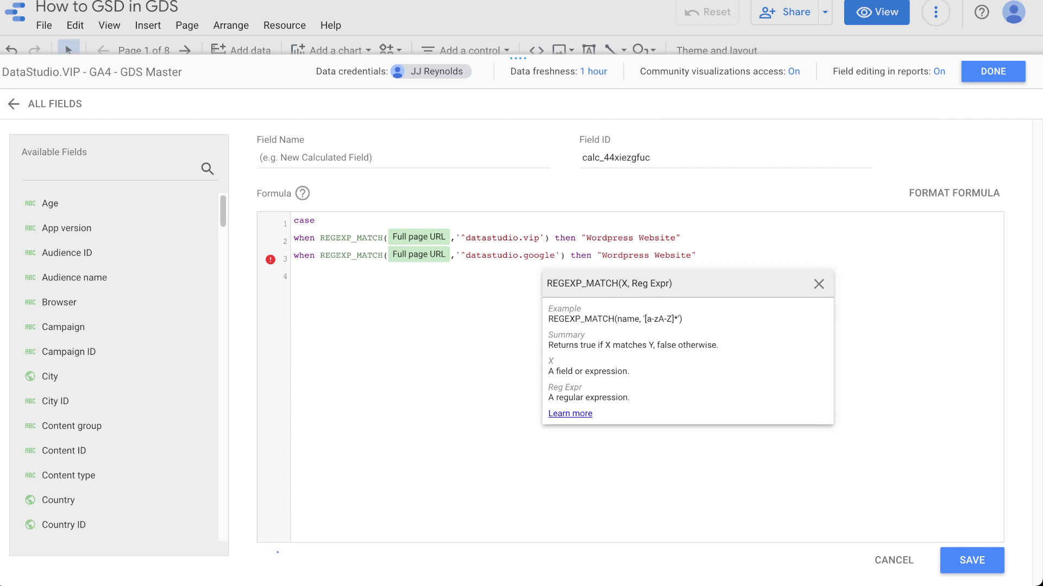
{"action": "type", "text": ".com"}
- Replace the second condition's result text with "DataStudio Resource"
{"action": "left_click", "coordinate": [634, 238]}
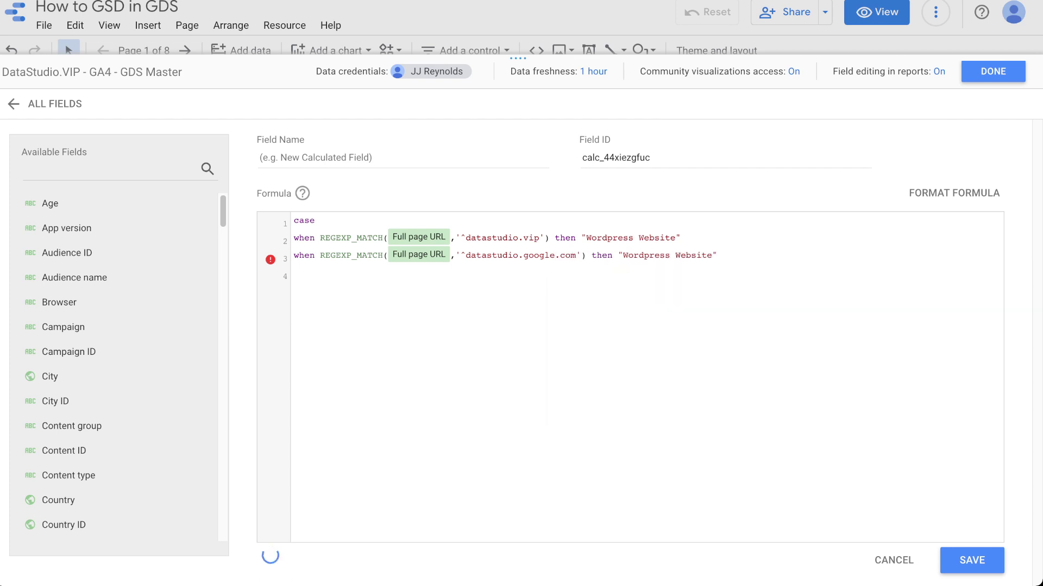
{"action": "left_click_drag", "start_coordinate": [623, 256], "coordinate": [706, 255]}
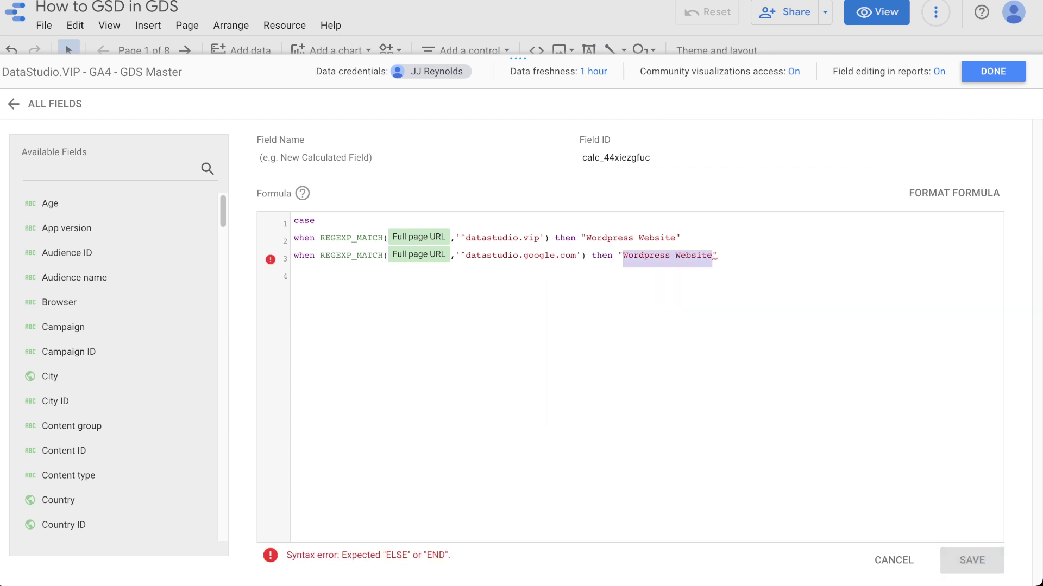
{"action": "type", "text": "DataStudio "}
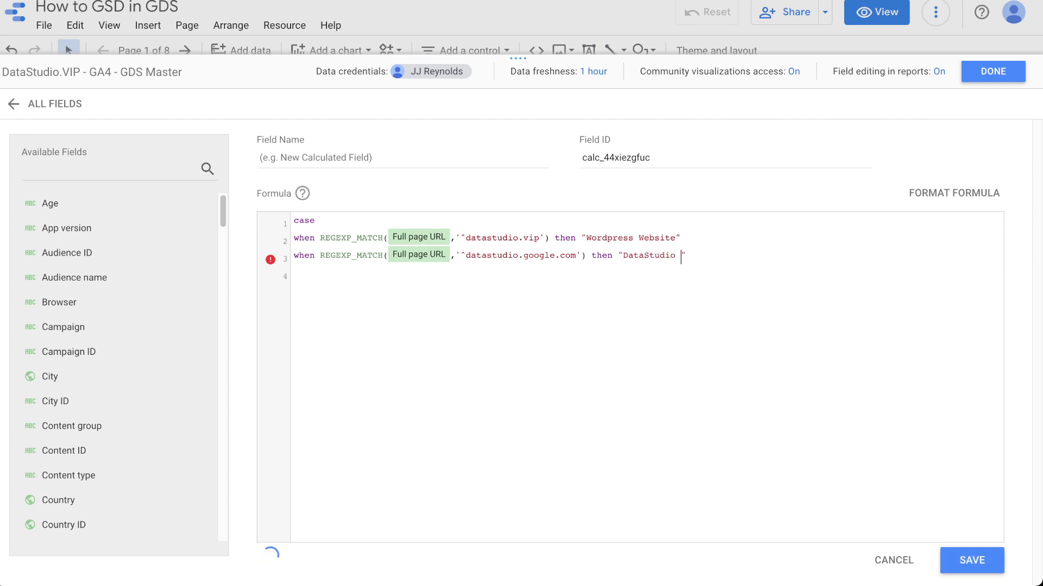
{"action": "type", "text": "Resource"}
- Add an Else line that returns "💩" and close the CASE formula with end
{"action": "key", "text": "BackSpace"}
{"action": "type", "text": "Else"}
{"action": "key", "text": "BackSpace"}
{"action": "key", "text": "BackSpace"}
{"action": "key", "text": "BackSpace"}
{"action": "type", "text": "lse \""}
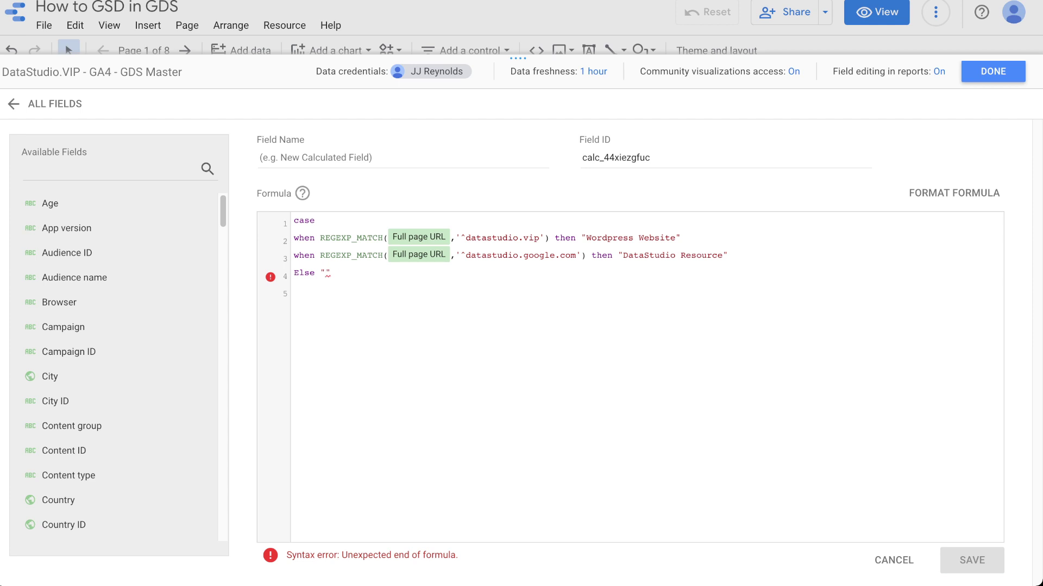
{"action": "type", "text": "💩"}
{"action": "left_click", "coordinate": [294, 292]}
{"action": "type", "text": "end"}
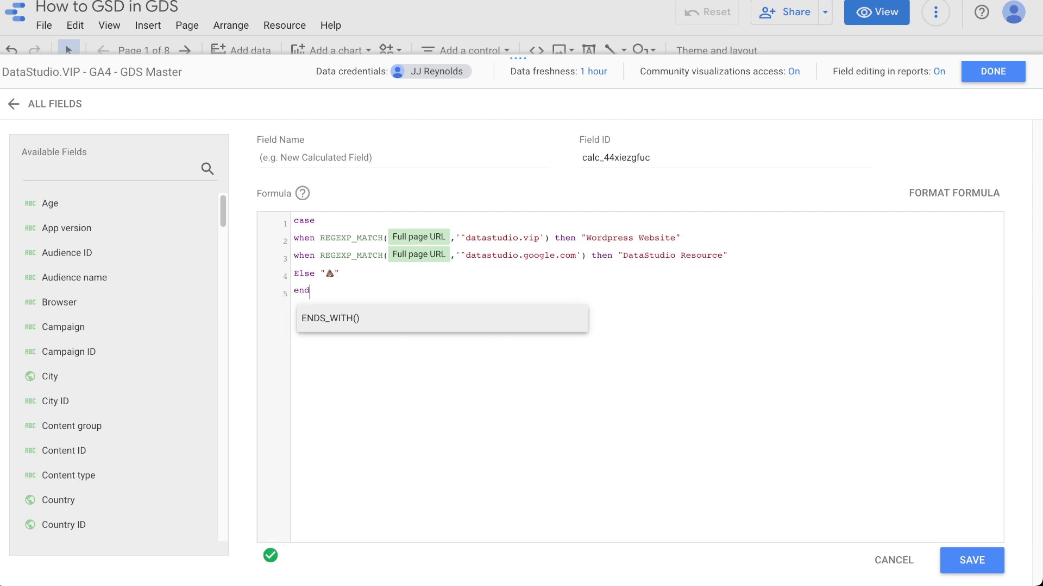
- Review the case keyword and the first when line, including its REGEXP_MATCH pattern and its result text
{"action": "double_click", "coordinate": [303, 221]}
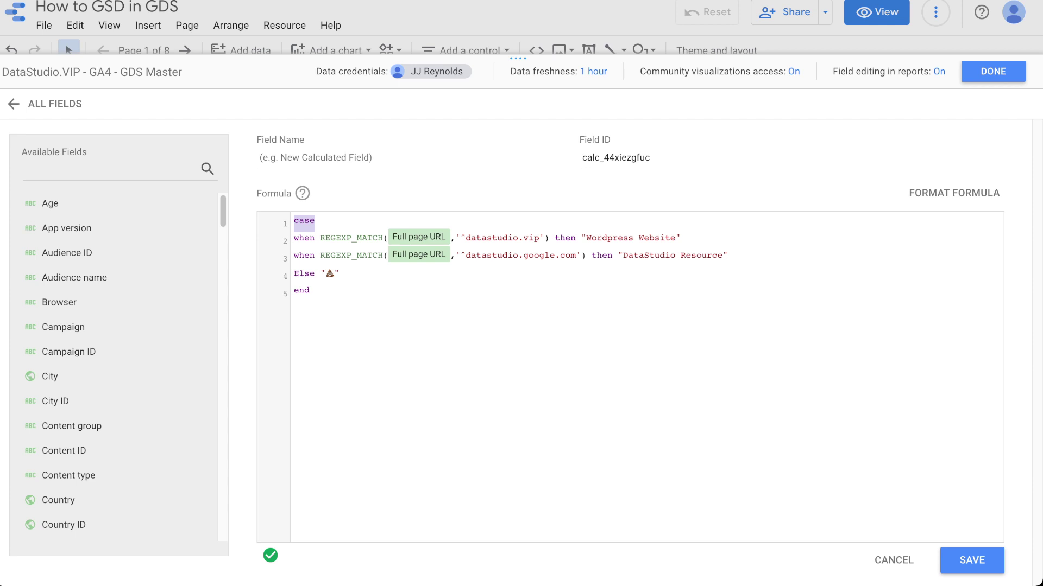
{"action": "double_click", "coordinate": [303, 237]}
{"action": "left_click_drag", "start_coordinate": [320, 237], "coordinate": [550, 237]}
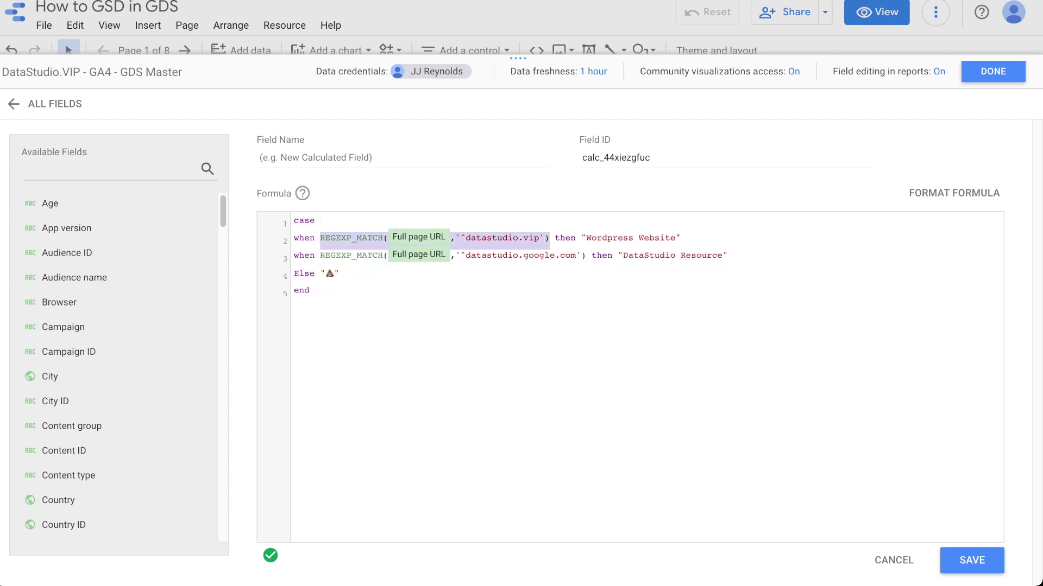
{"action": "left_click", "coordinate": [476, 238]}
{"action": "left_click_drag", "start_coordinate": [461, 238], "coordinate": [545, 238]}
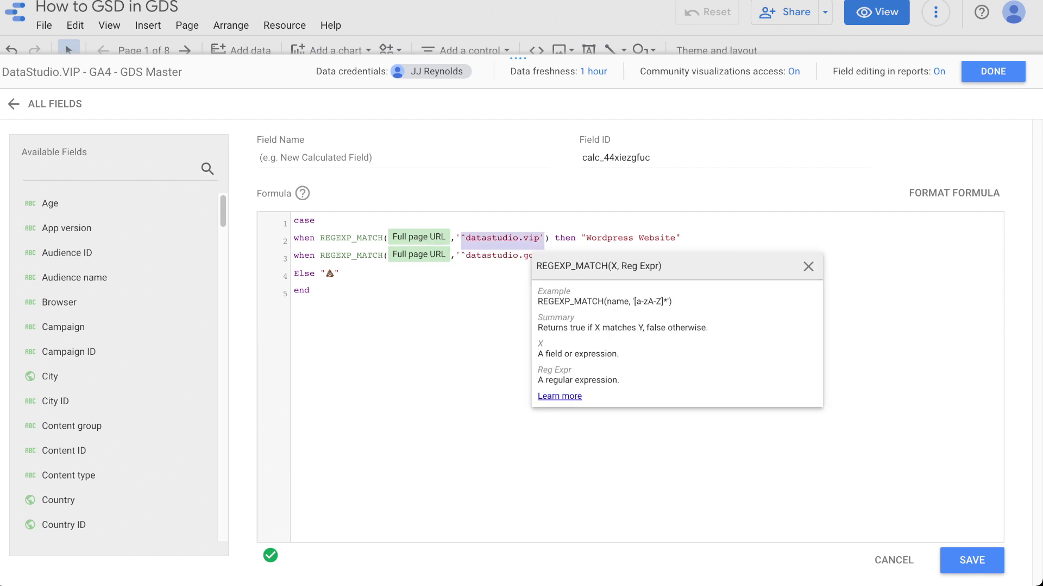
{"action": "key", "text": "ctrl+Right"}
{"action": "key", "text": "ctrl+Right"}
{"action": "key", "text": "ctrl+Right"}
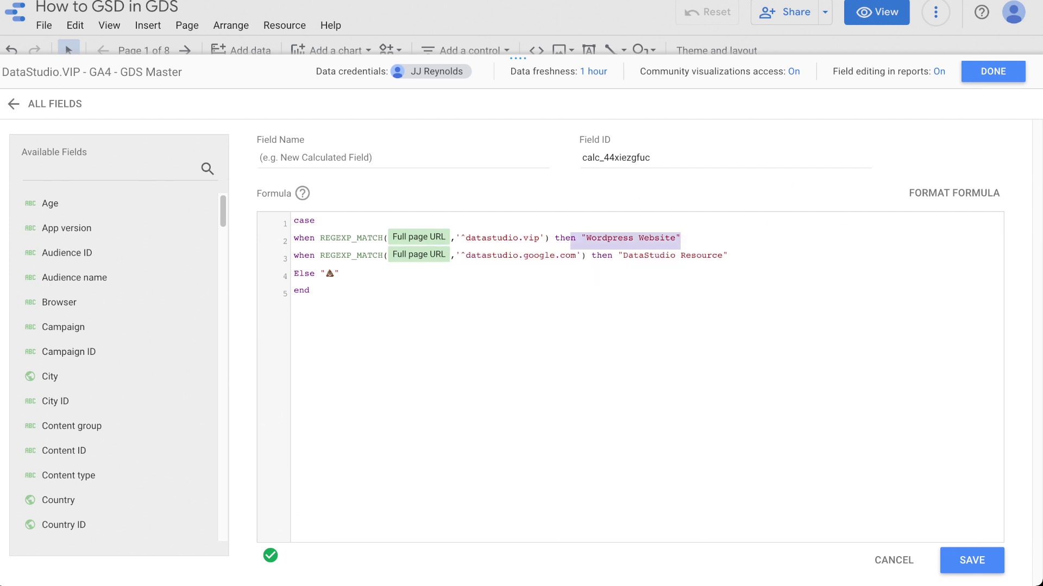
- Review the second when line, from its datastudio.google.com pattern through its then result
{"action": "key", "text": "ctrl+Right"}
{"action": "key", "text": "ctrl+Right"}
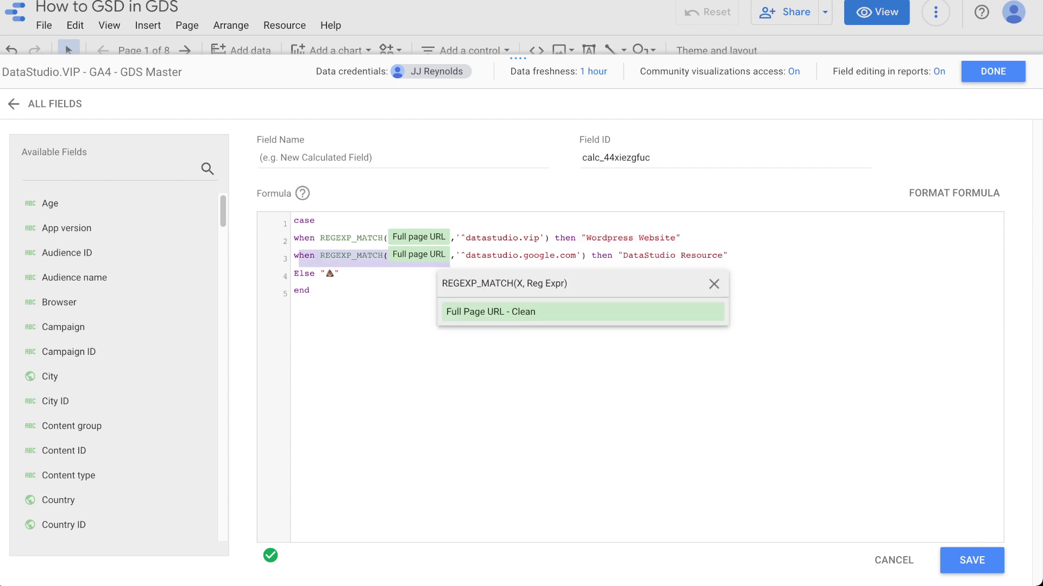
{"action": "key", "text": "ctrl+Right"}
{"action": "key", "text": "ctrl+Right"}
{"action": "key", "text": "ctrl+Right"}
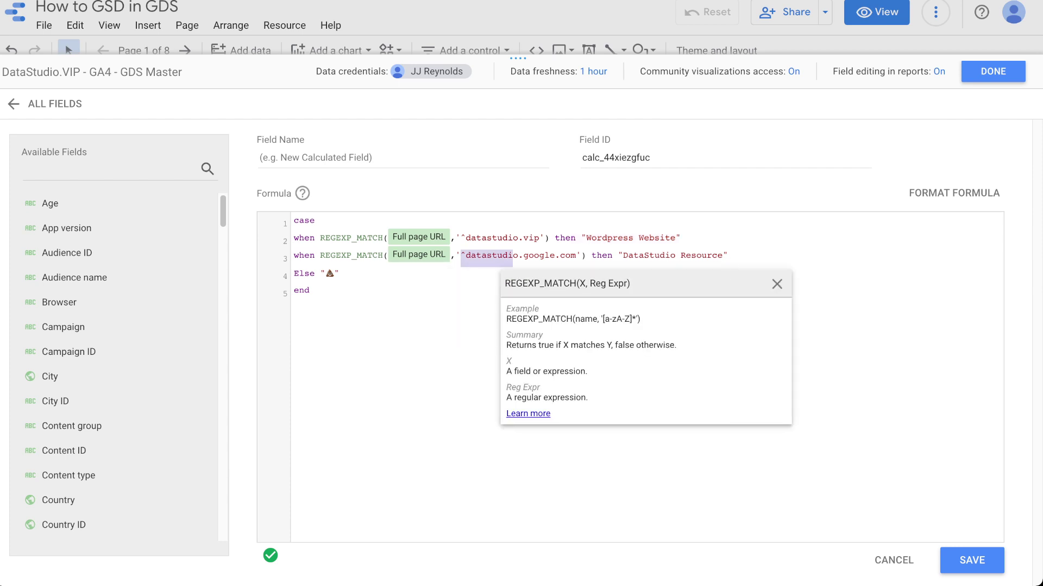
{"action": "key", "text": "ctrl+Right"}
{"action": "key", "text": "ctrl+Right"}
{"action": "key", "text": "ctrl+Right"}
{"action": "key", "text": "ctrl+Right"}
{"action": "key", "text": "ctrl+Right"}
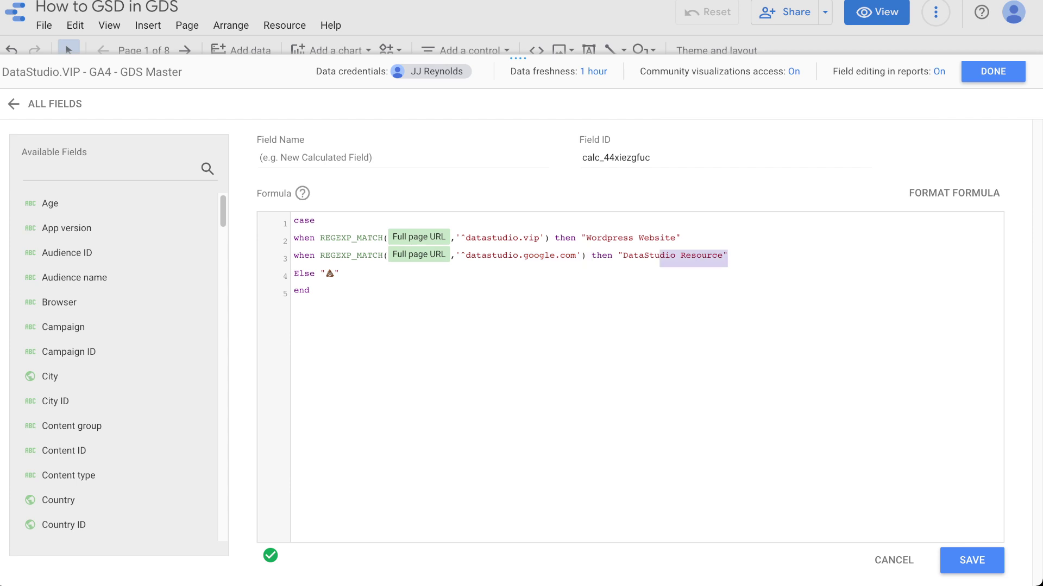
{"action": "key", "text": "ctrl+shift+Left"}
{"action": "key", "text": "ctrl+shift+Left"}
{"action": "key", "text": "ctrl+shift+Left"}
{"action": "key", "text": "ctrl+shift+Left"}
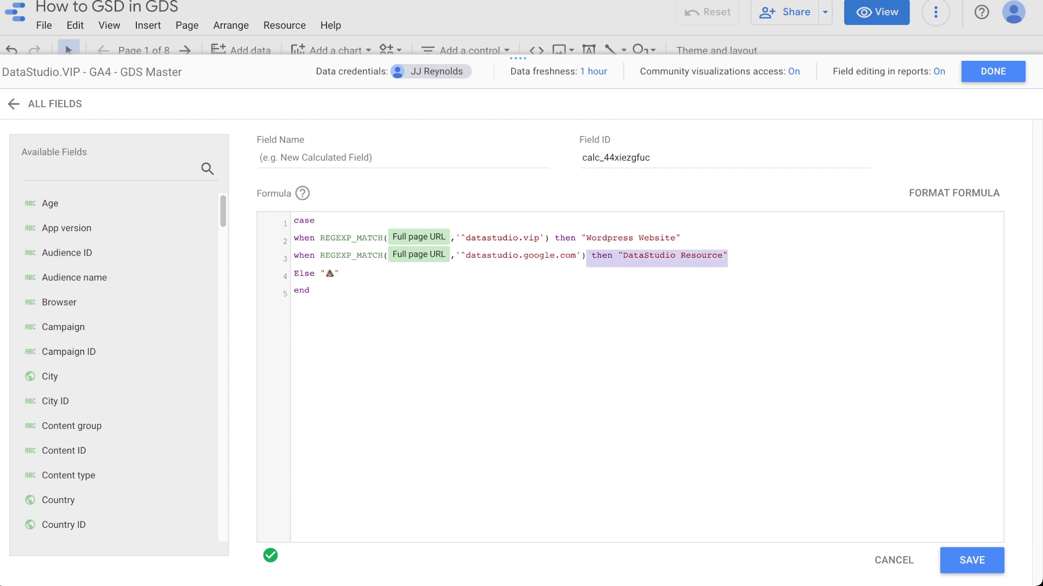
- Review the Else fallback value and the closing end of the formula
{"action": "left_click_drag", "start_coordinate": [299, 274], "coordinate": [340, 274]}
{"action": "left_click", "coordinate": [340, 274]}
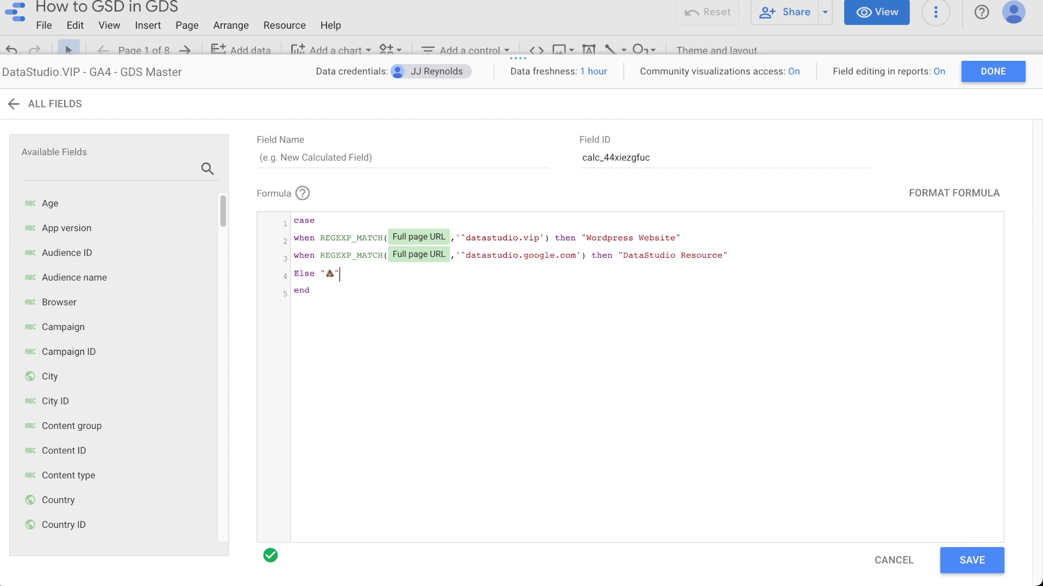
{"action": "key", "text": "ctrl+shift+Left"}
{"action": "key", "text": "ctrl+shift+Left"}
{"action": "key", "text": "Down"}
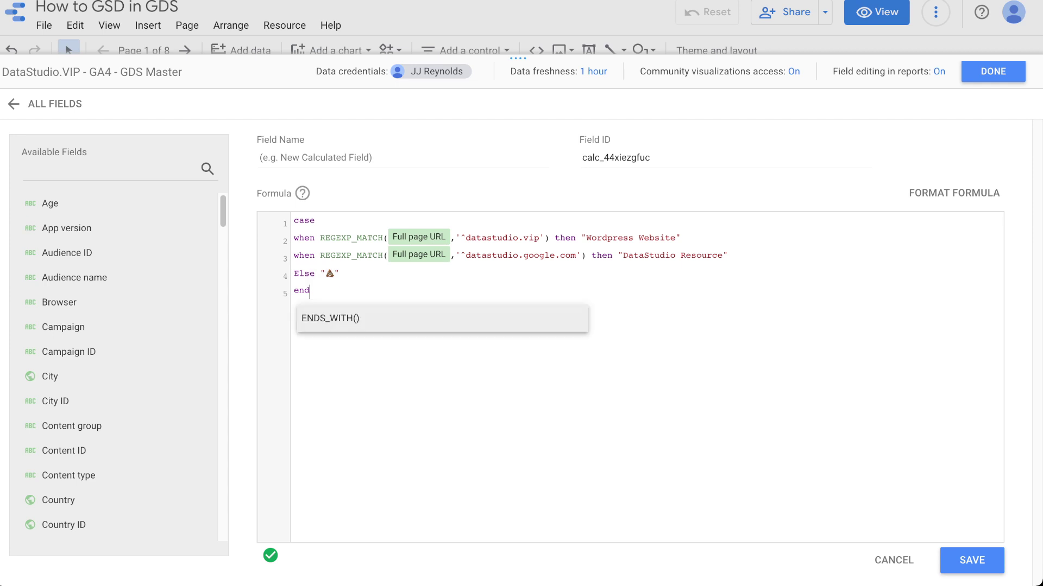
{"action": "key", "text": "Up"}
- Name the calculated field Website Marketing Type, save it, and close the field editor
{"action": "left_click", "coordinate": [260, 157]}
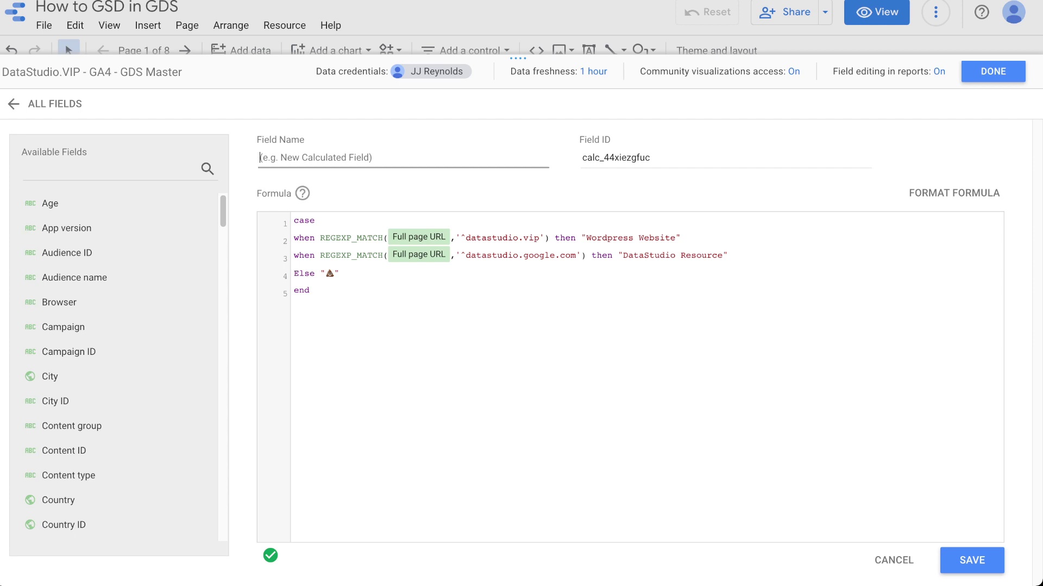
{"action": "type", "text": "Website Marketing Ty"}
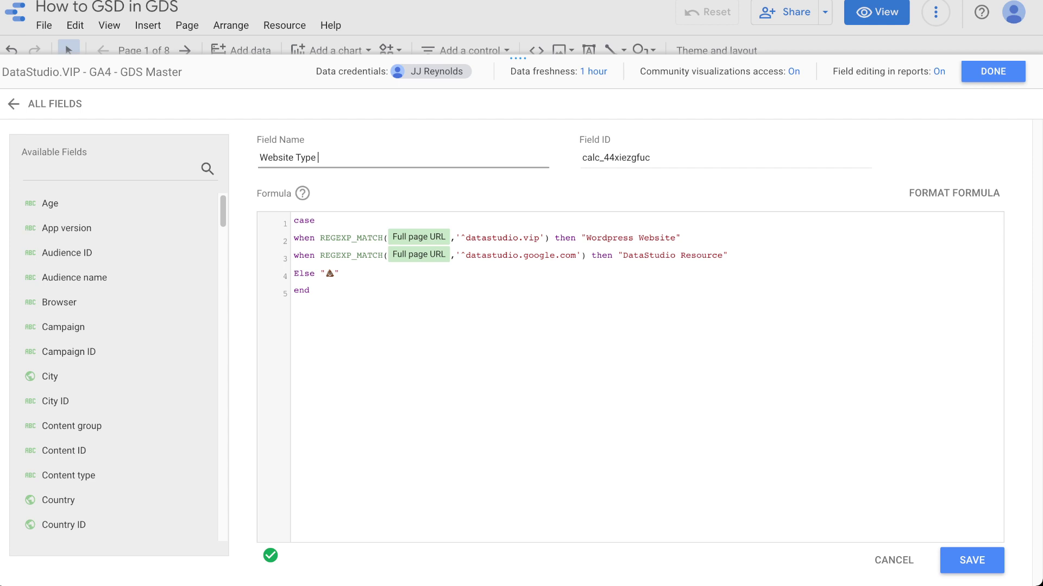
{"action": "type", "text": "p"}
{"action": "key", "text": "BackSpace"}
{"action": "key", "text": "BackSpace"}
{"action": "key", "text": "BackSpace"}
{"action": "key", "text": "BackSpace"}
{"action": "type", "text": "Marketing Typ"}
{"action": "key", "text": "BackSpace"}
{"action": "key", "text": "BackSpace"}
{"action": "key", "text": "BackSpace"}
{"action": "type", "text": "Type"}
{"action": "left_click", "coordinate": [971, 559]}
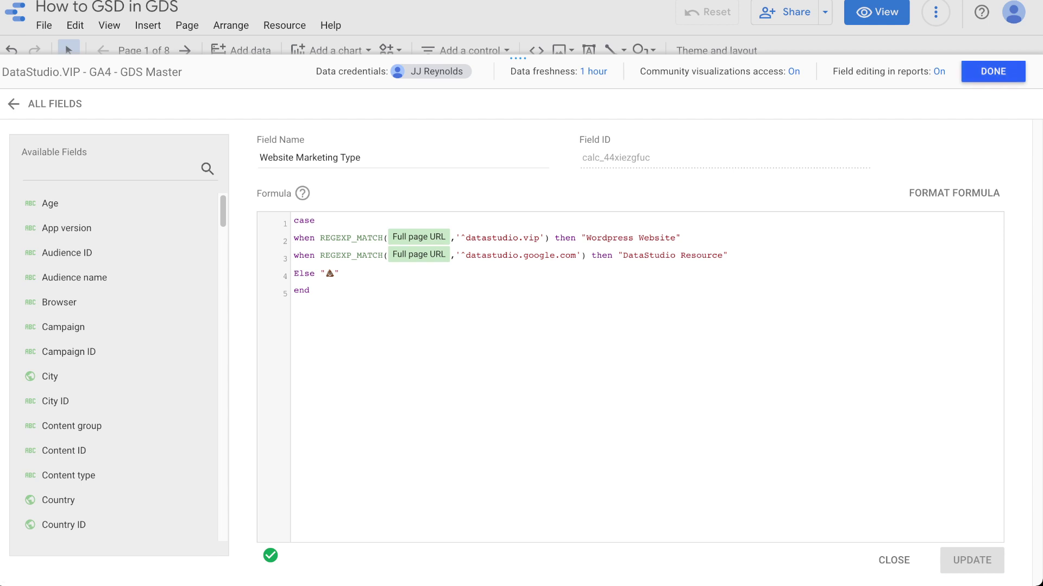
{"action": "left_click", "coordinate": [993, 72]}
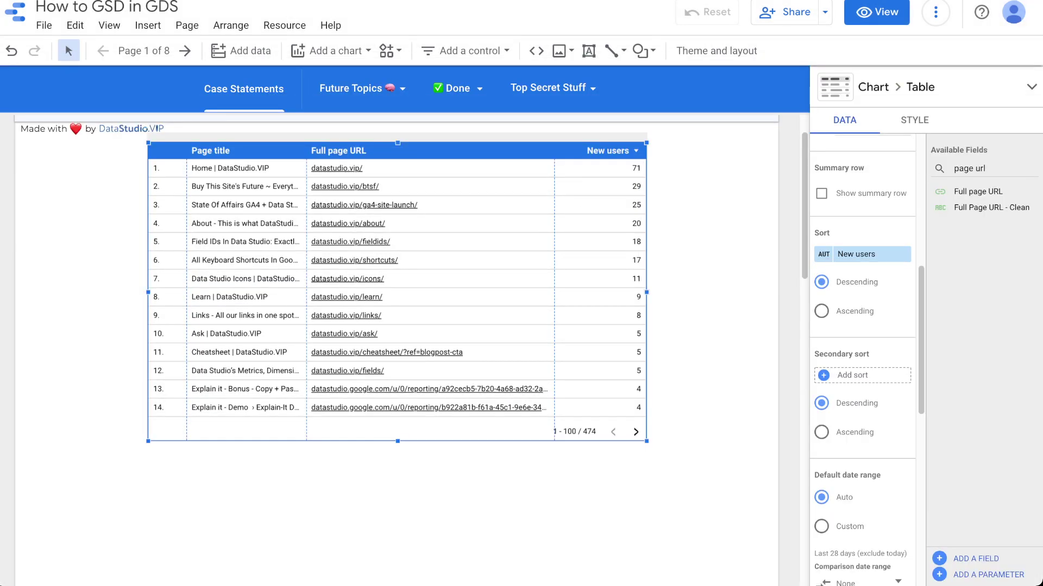
- Find the Website Marketing Type field and add it to the table as a dimension after Full page URL
{"action": "triple_click", "coordinate": [977, 168]}
{"action": "type", "text": "website"}
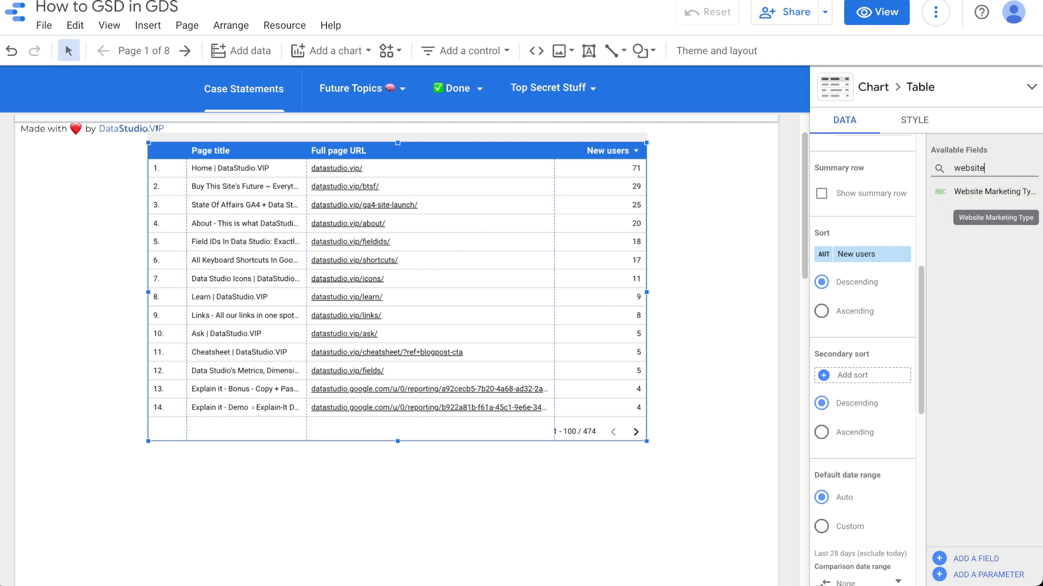
{"action": "scroll", "coordinate": [863, 260], "scroll_direction": "up", "scroll_amount": 5}
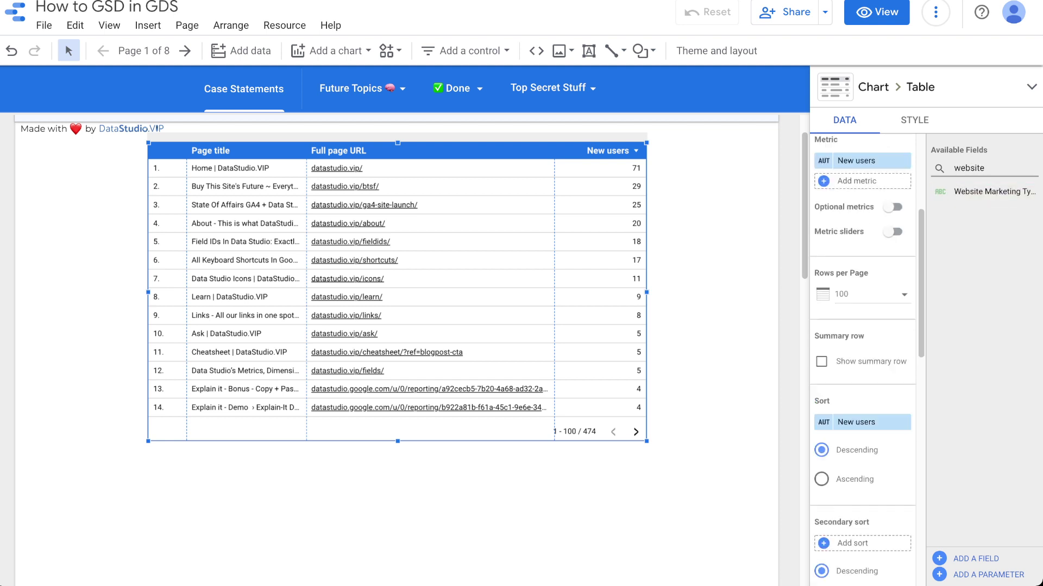
{"action": "left_click", "coordinate": [980, 191]}
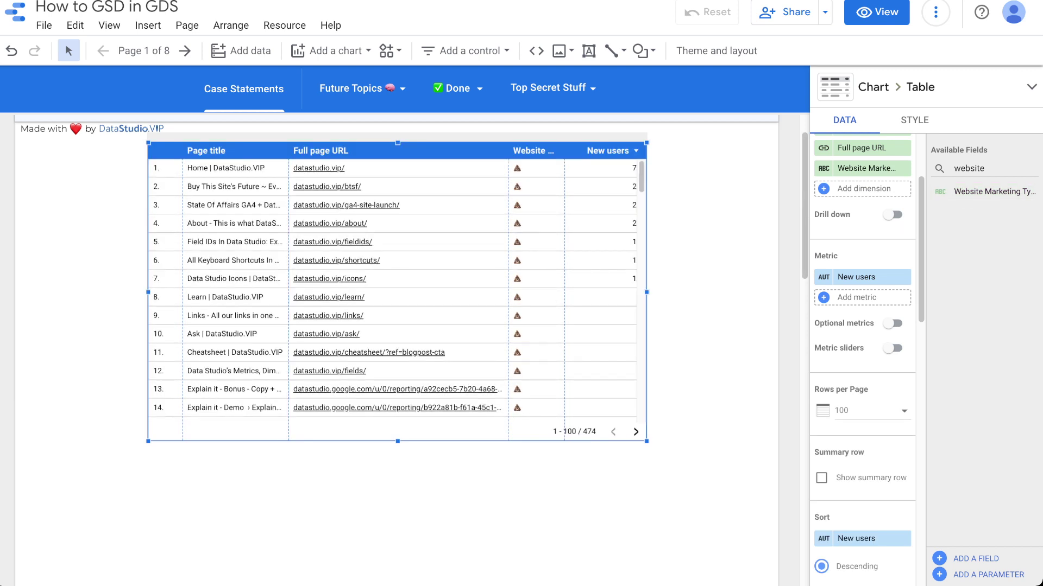
{"action": "scroll", "coordinate": [397, 292], "scroll_direction": "down", "scroll_amount": 20}
{"action": "scroll", "coordinate": [397, 291], "scroll_direction": "up", "scroll_amount": 20}
{"action": "scroll", "coordinate": [396, 292], "scroll_direction": "up", "scroll_amount": 5}
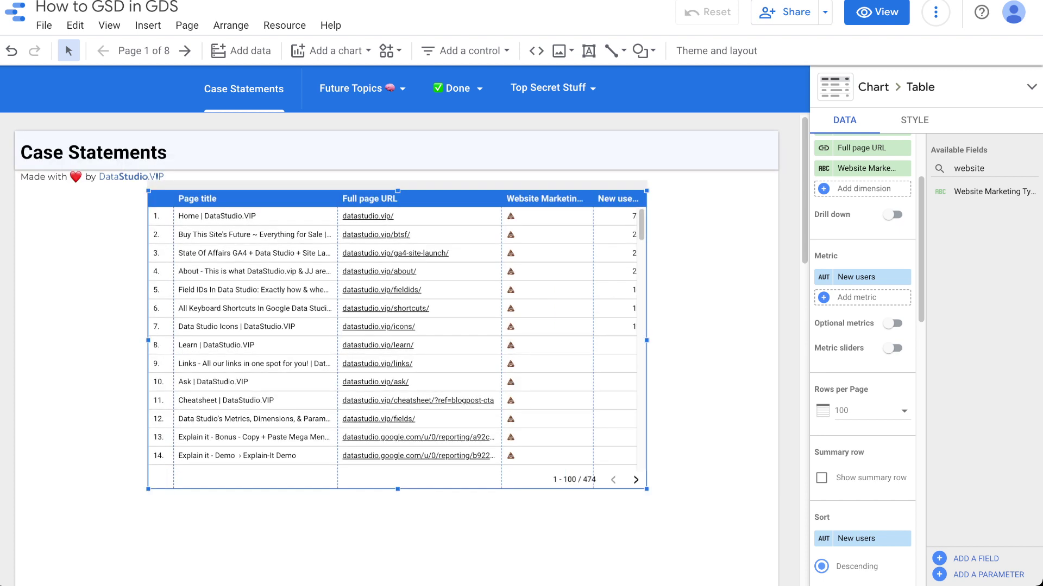
- Open the Website Marketing Type field for editing and extend its first regex pattern to '^datastudio.vip.*'
{"action": "scroll", "coordinate": [863, 290], "scroll_direction": "up", "scroll_amount": 3}
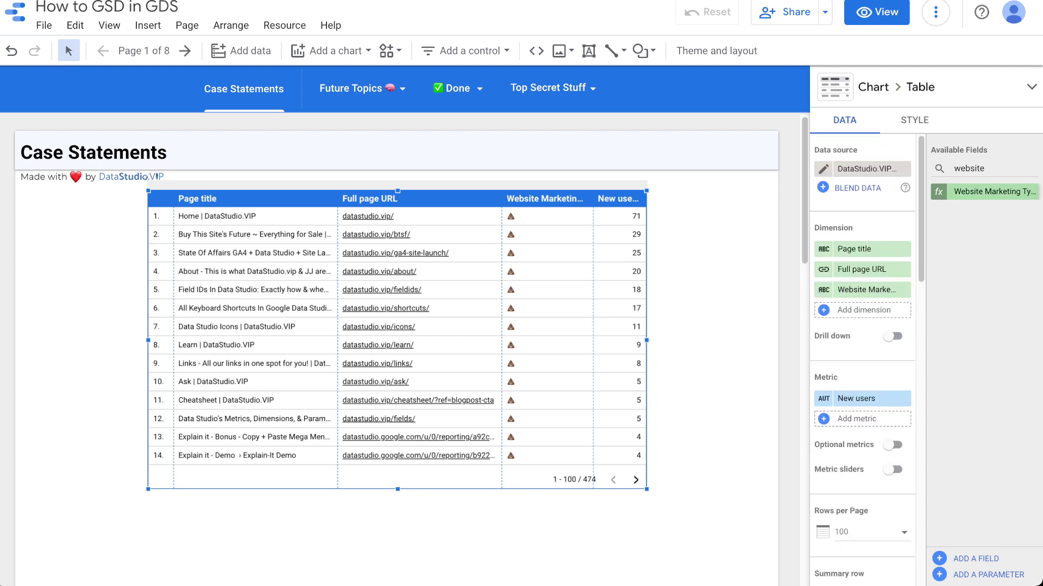
{"action": "left_click", "coordinate": [938, 191]}
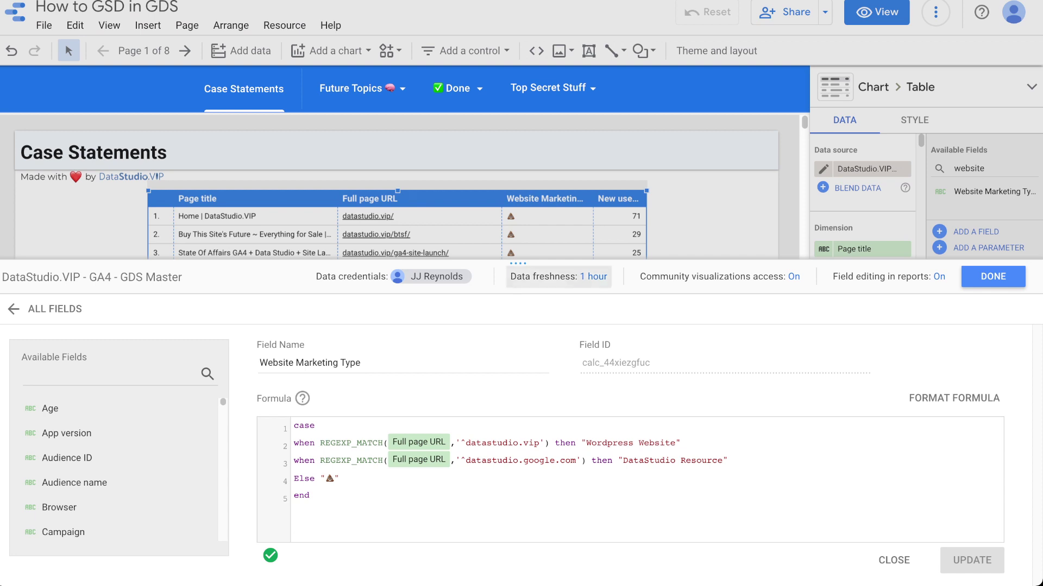
{"action": "scroll", "coordinate": [396, 187], "scroll_direction": "down", "scroll_amount": 3}
{"action": "scroll", "coordinate": [396, 179], "scroll_direction": "down", "scroll_amount": 2}
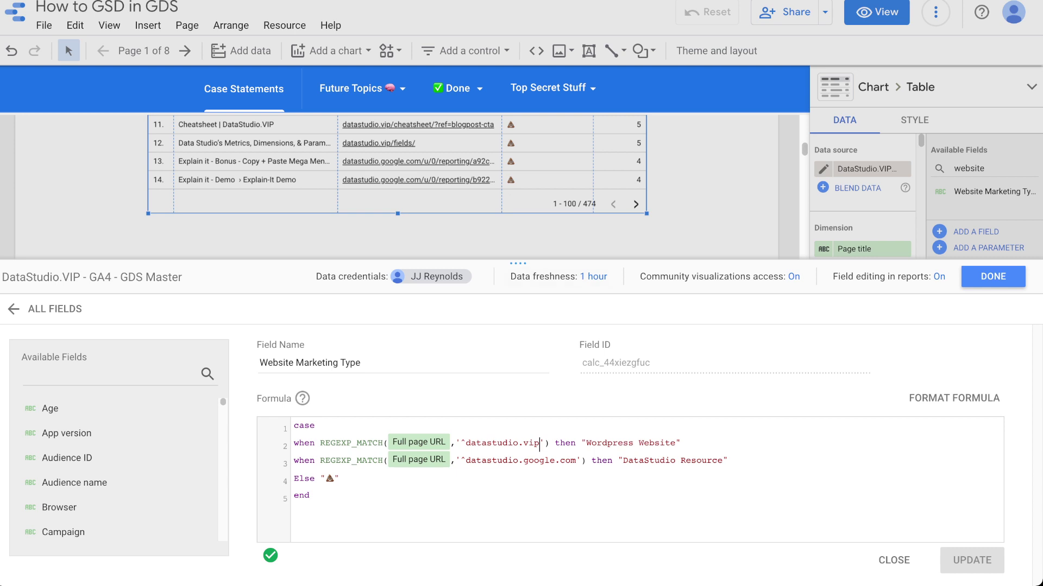
{"action": "left_click", "coordinate": [539, 443]}
{"action": "type", "text": ".*"}
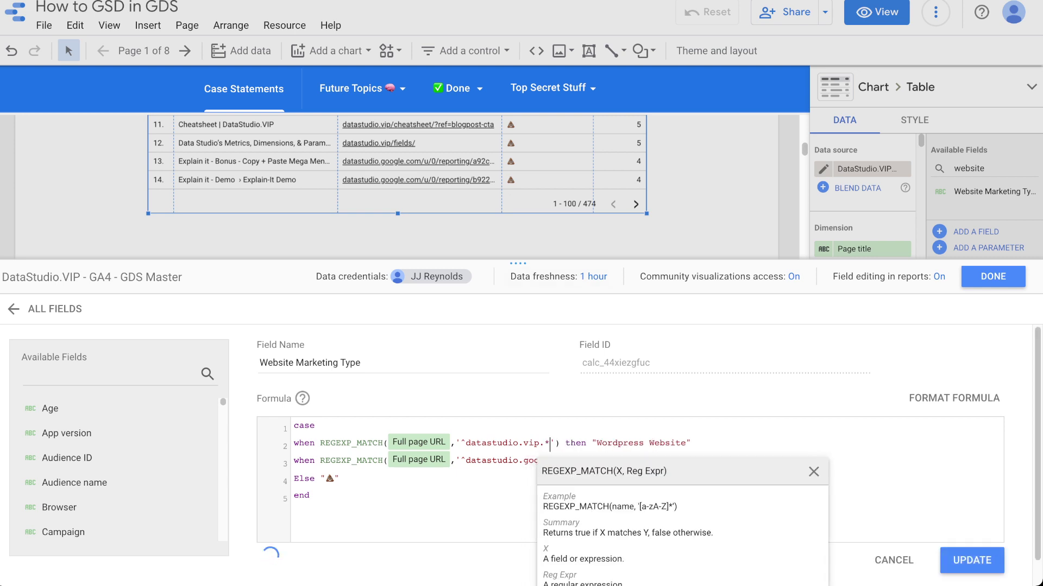
- Extend the second regex pattern to '^datastudio.google.com.*' and update the calculated field
{"action": "left_click", "coordinate": [502, 461]}
{"action": "left_click", "coordinate": [576, 461]}
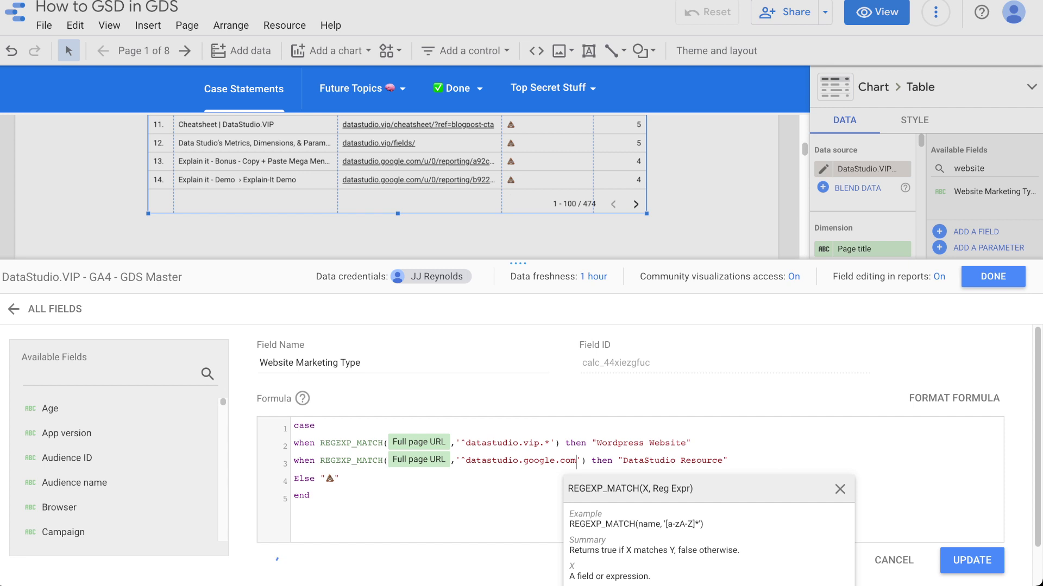
{"action": "type", "text": ".*"}
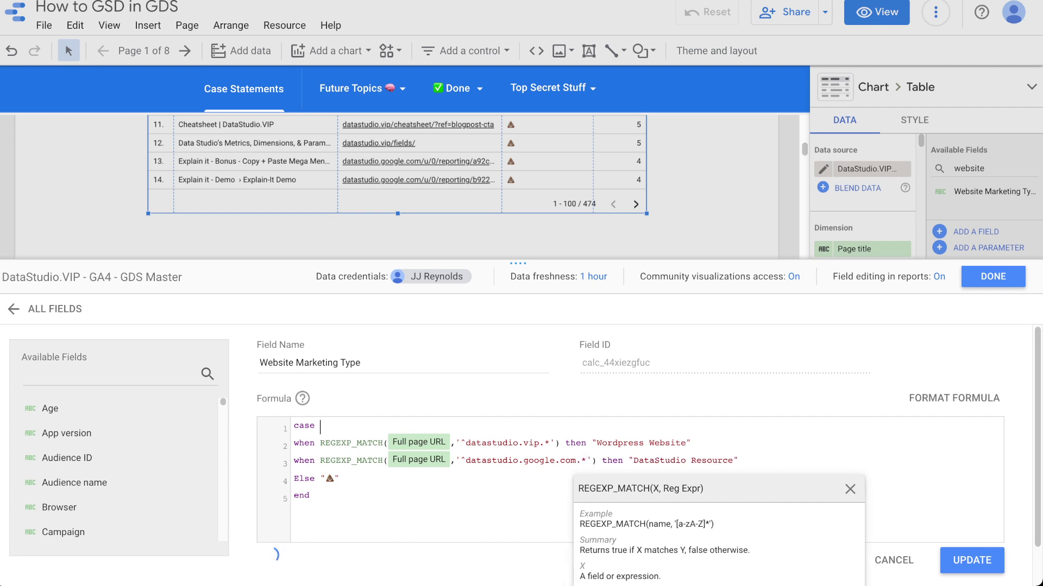
{"action": "left_click", "coordinate": [320, 426]}
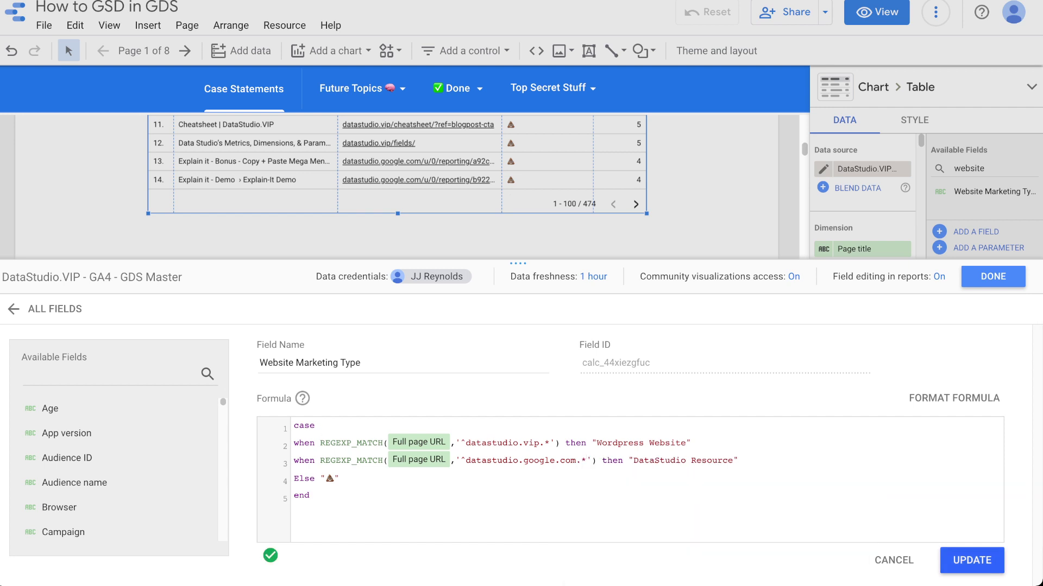
{"action": "left_click", "coordinate": [971, 560]}
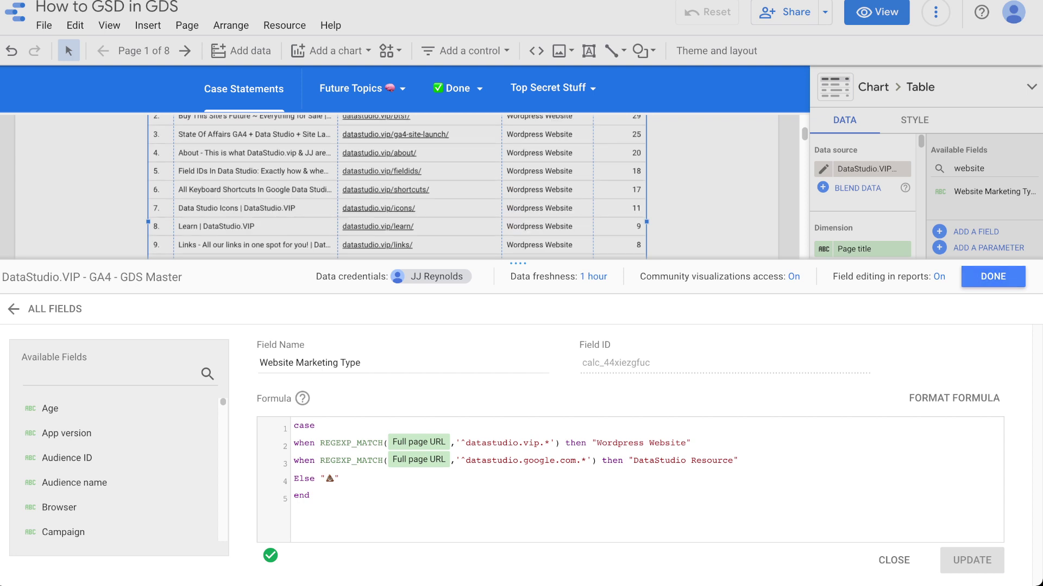
- Enlarge the field editor, write the note Datastudio.vip/regex beneath the formula, and remove it again
{"action": "left_click_drag", "start_coordinate": [518, 263], "coordinate": [518, 40]}
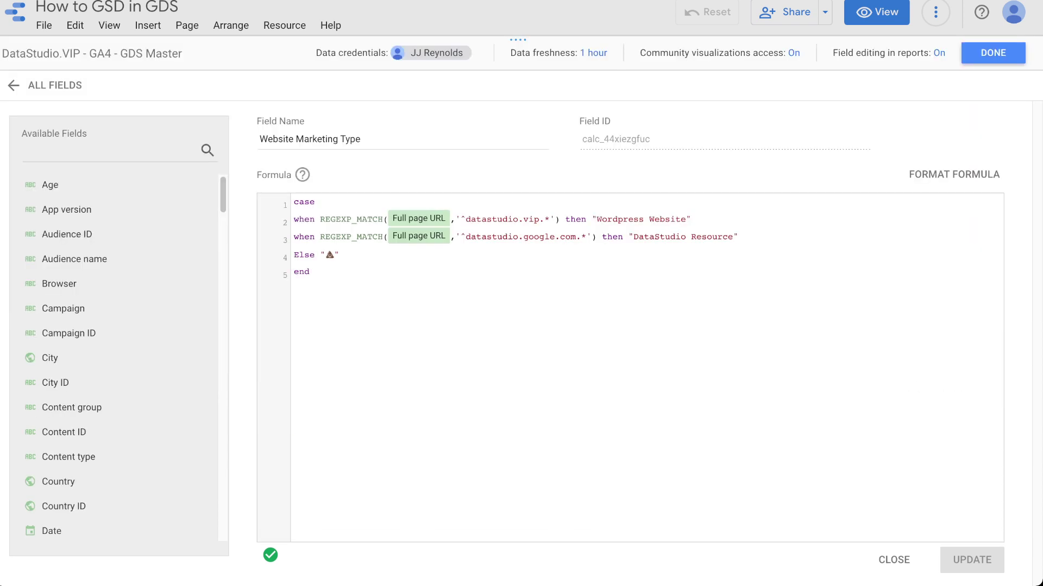
{"action": "left_click", "coordinate": [309, 272]}
{"action": "key", "text": "Return"}
{"action": "key", "text": "Return"}
{"action": "key", "text": "BackSpace"}
{"action": "key", "text": "ctrl+z"}
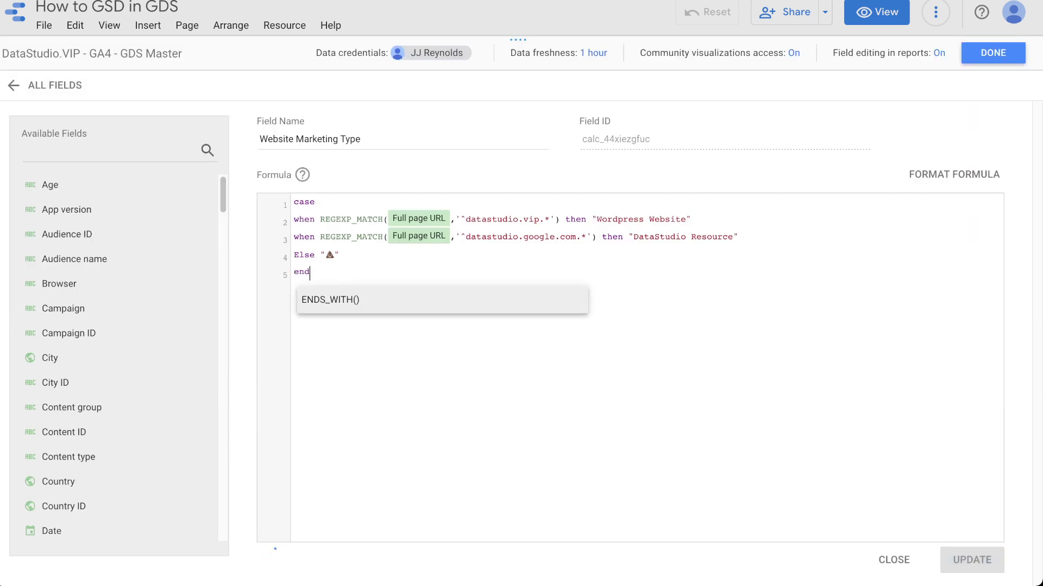
{"action": "key", "text": "Escape"}
{"action": "type", "text": "Datastudio.vip/regex"}
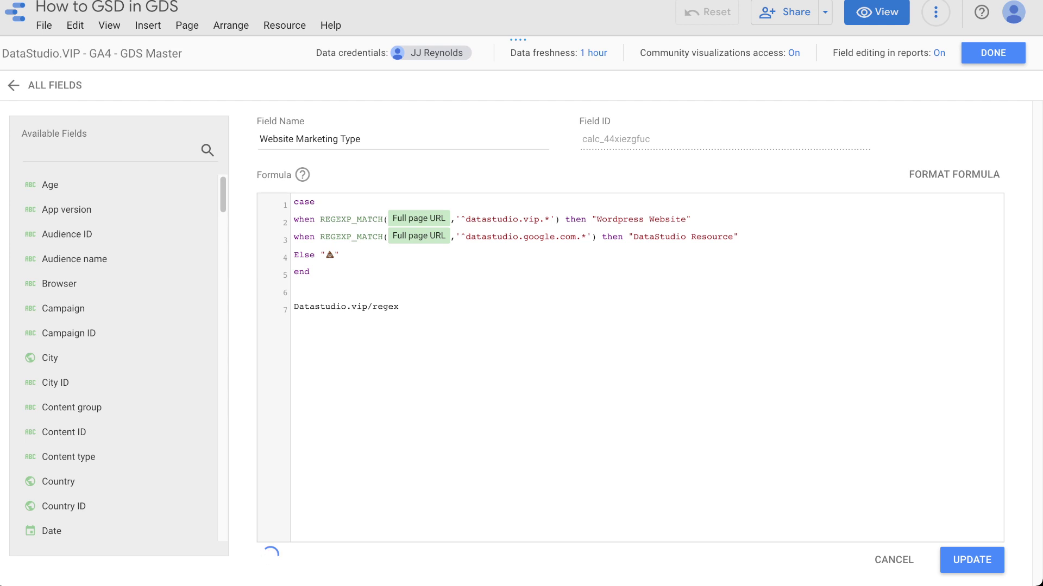
{"action": "key", "text": "super+BackSpace"}
- Close the field editor and check the table's Website Marketing Type values against the full page URLs
{"action": "left_click", "coordinate": [992, 52]}
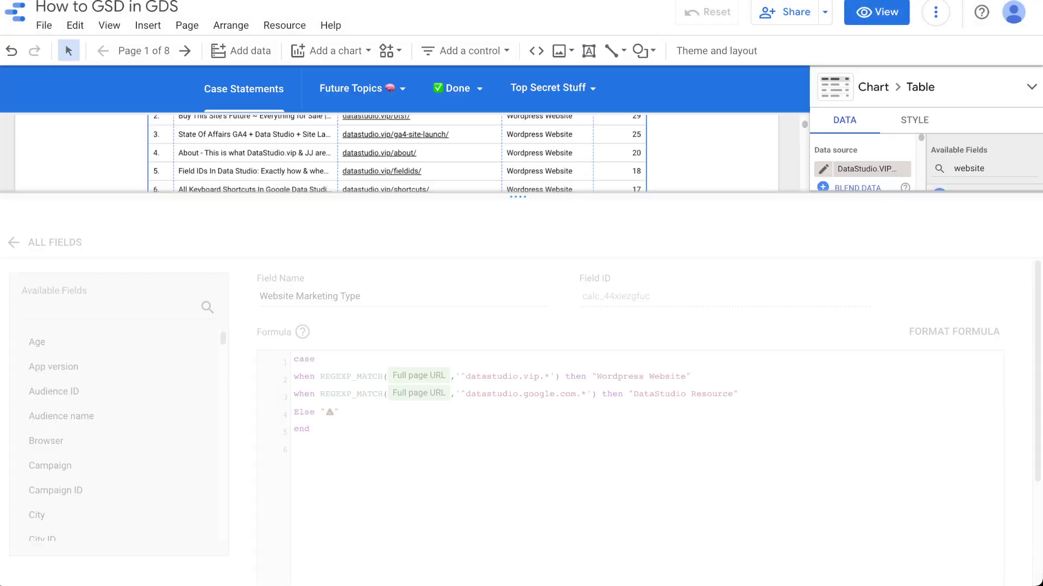
{"action": "scroll", "coordinate": [396, 244], "scroll_direction": "up", "scroll_amount": 3}
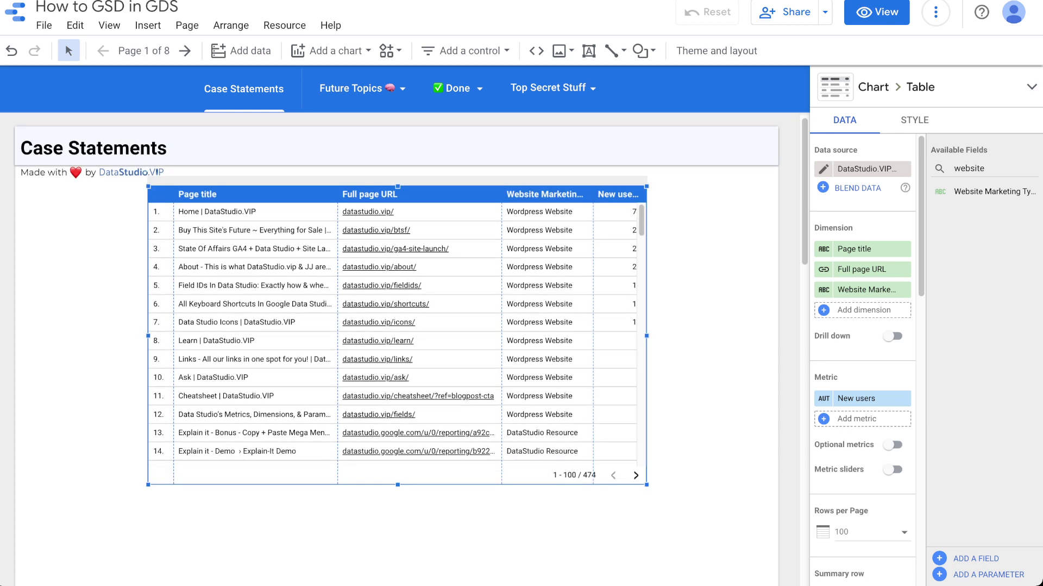
{"action": "scroll", "coordinate": [396, 337], "scroll_direction": "down", "scroll_amount": 2}
{"action": "scroll", "coordinate": [396, 337], "scroll_direction": "down", "scroll_amount": 3}
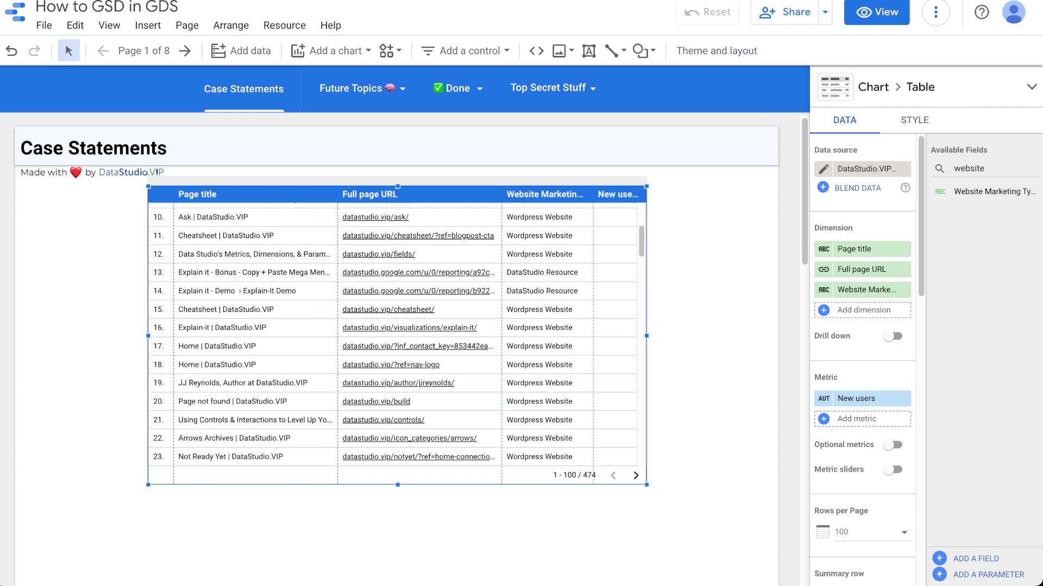
{"action": "scroll", "coordinate": [397, 337], "scroll_direction": "up", "scroll_amount": 6}
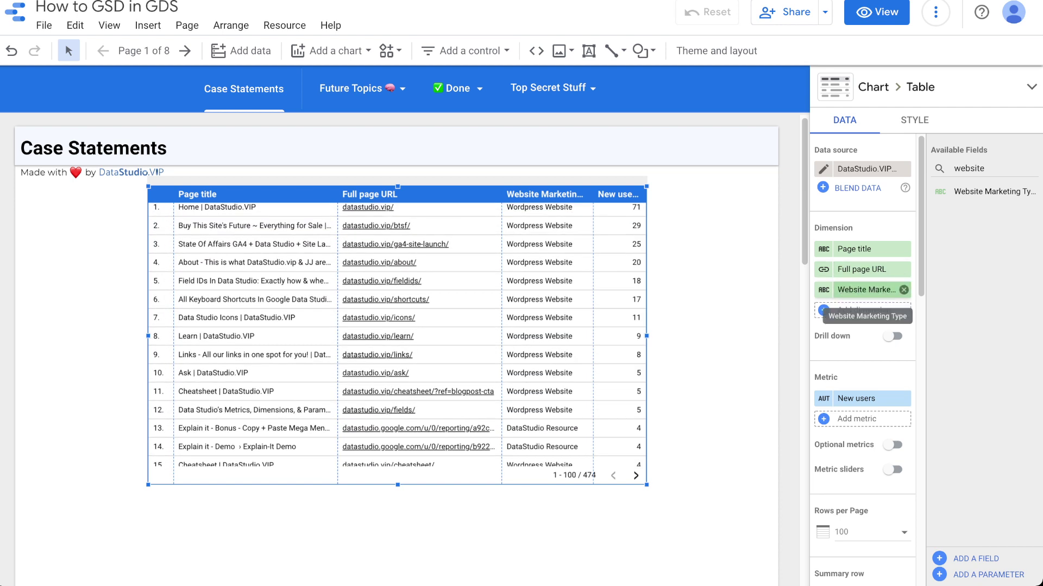
- Remove the Full page URL and Page title dimensions from the table and replace the New users metric with Total users
{"action": "left_click", "coordinate": [903, 269]}
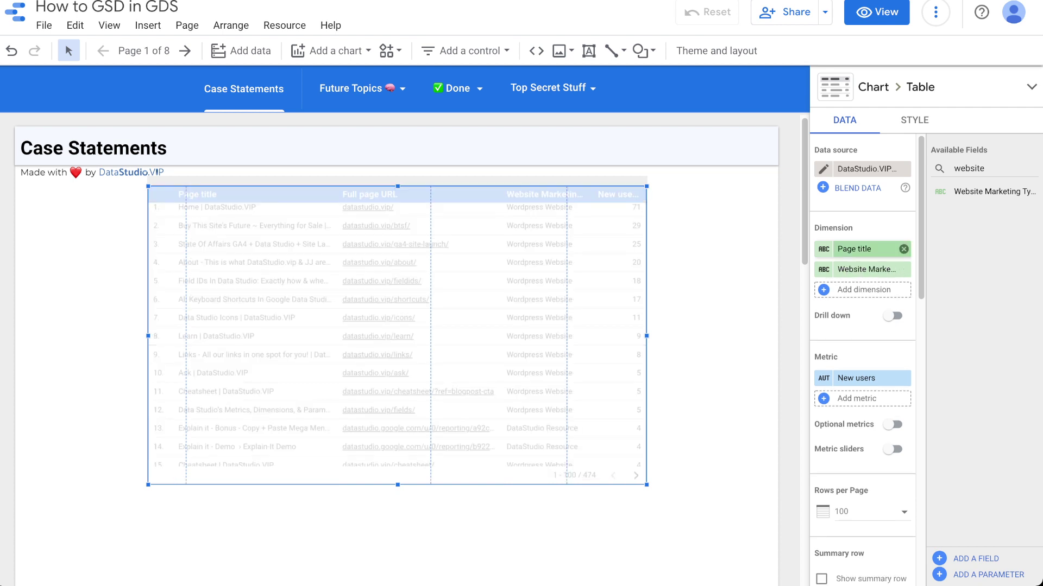
{"action": "left_click", "coordinate": [904, 248]}
{"action": "double_click", "coordinate": [969, 169]}
{"action": "type", "text": "users"}
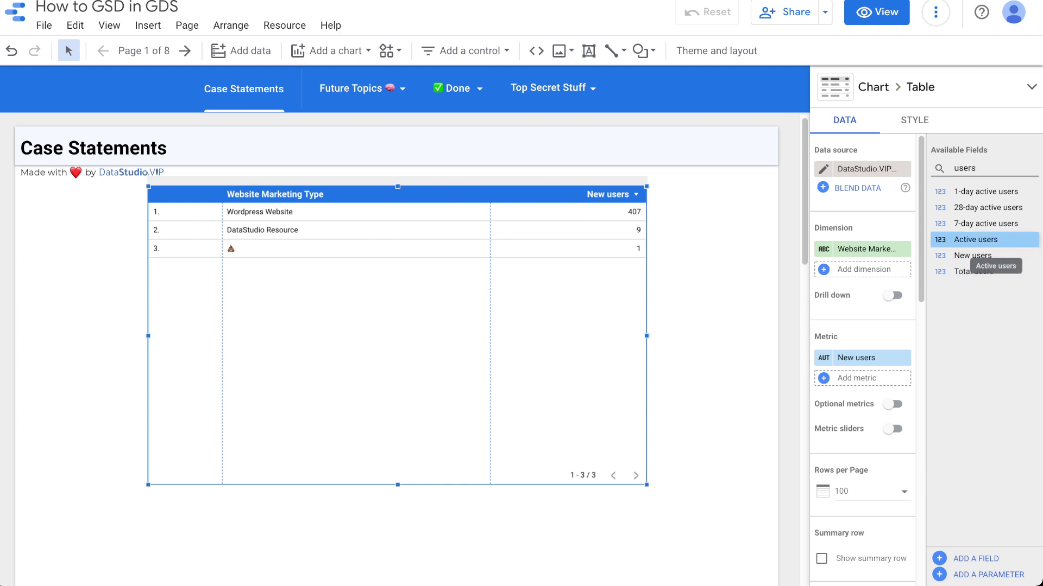
{"action": "left_click_drag", "start_coordinate": [973, 271], "coordinate": [862, 357]}
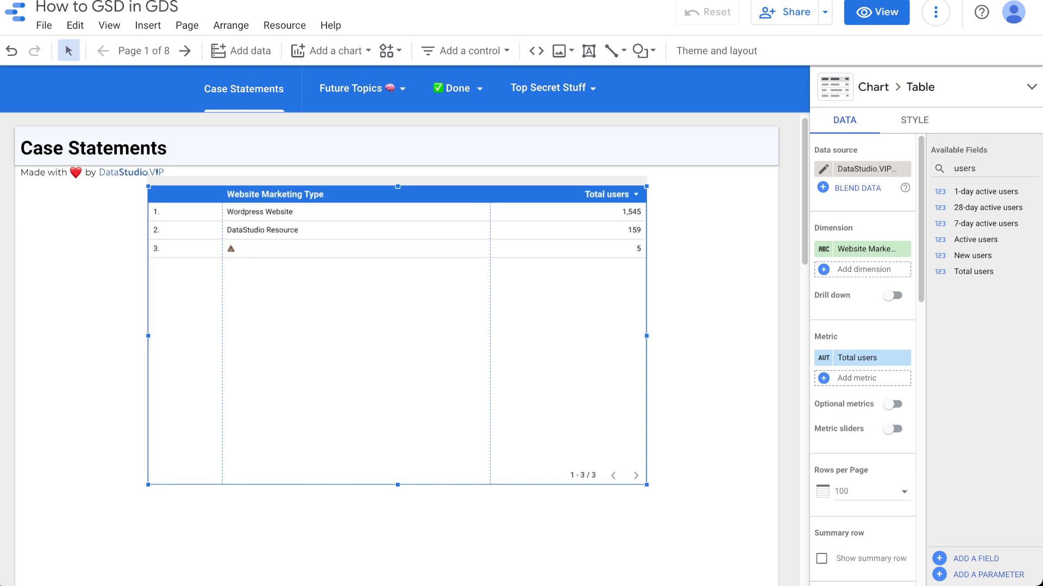
- Move the table slightly down the page and narrow its row-number column
{"action": "mouse_move", "coordinate": [397, 335]}
{"action": "left_mouse_down"}
{"action": "mouse_move", "coordinate": [407, 335]}
{"action": "mouse_move", "coordinate": [391, 346]}
{"action": "left_mouse_up"}
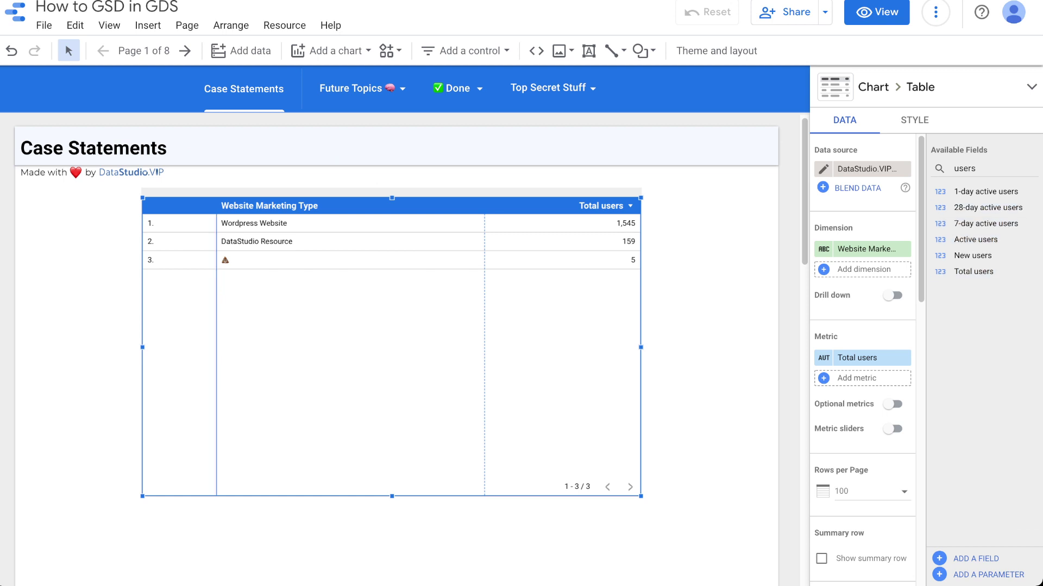
{"action": "left_click_drag", "start_coordinate": [217, 353], "coordinate": [177, 353]}
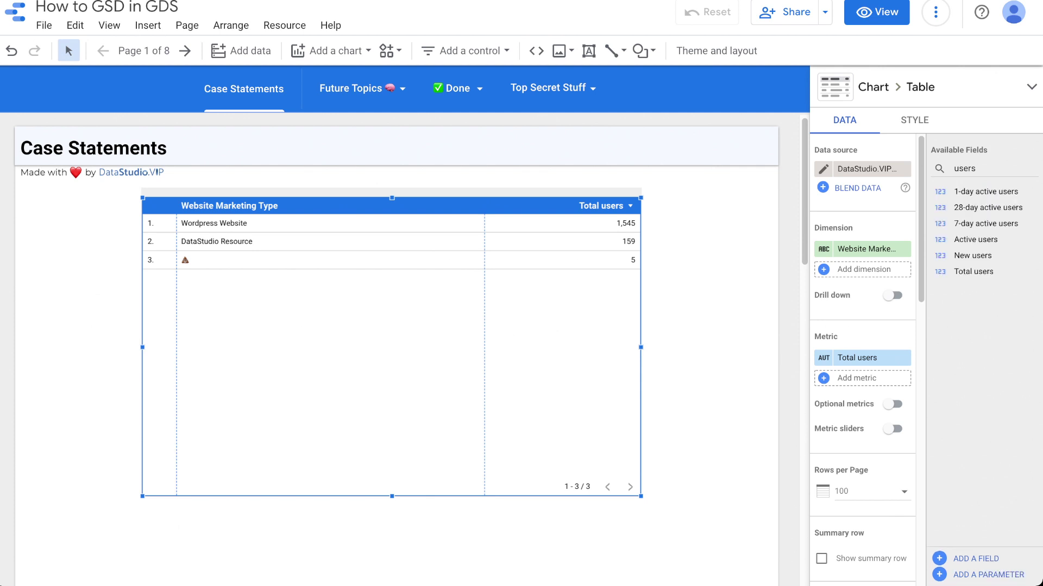
- Add Full page URL to the table as the second dimension, after Website Marketing Type, and look through its rows
{"action": "left_click", "coordinate": [964, 169]}
{"action": "double_click", "coordinate": [965, 168]}
{"action": "type", "text": "page"}
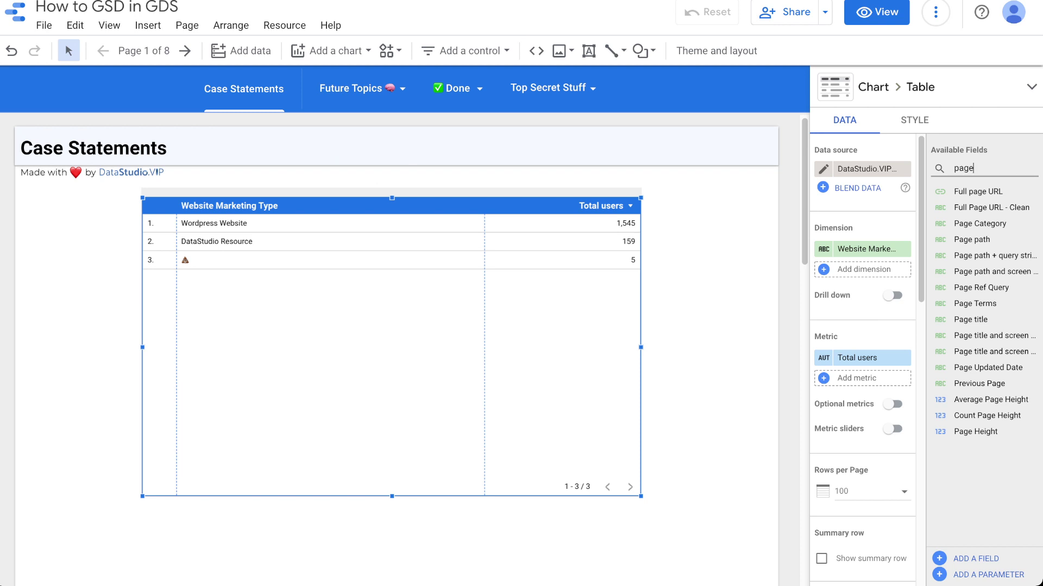
{"action": "left_click_drag", "start_coordinate": [984, 192], "coordinate": [862, 269]}
{"action": "scroll", "coordinate": [386, 347], "scroll_direction": "down", "scroll_amount": 3}
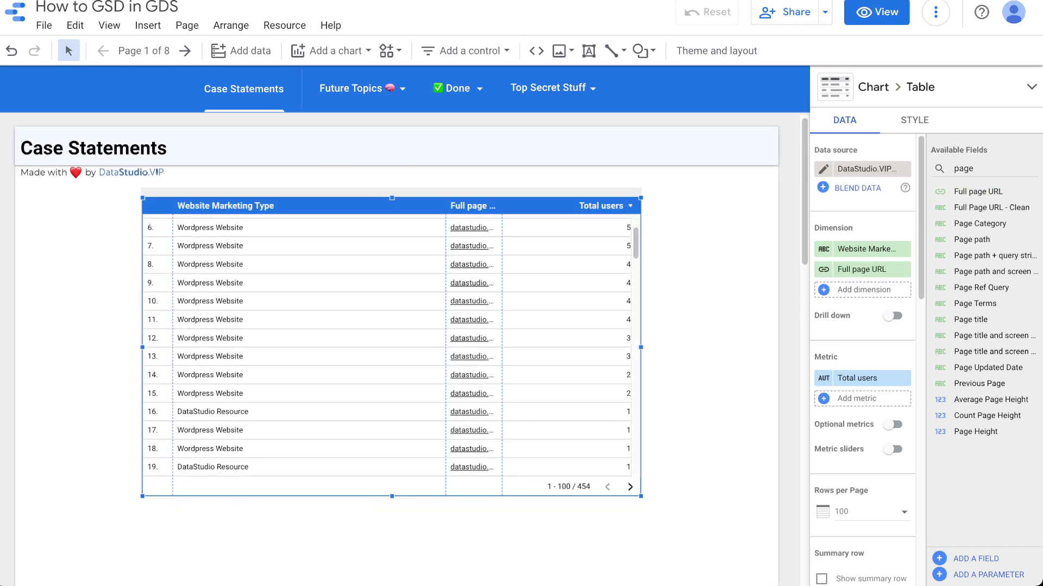
{"action": "scroll", "coordinate": [386, 347], "scroll_direction": "down", "scroll_amount": 20}
{"action": "scroll", "coordinate": [387, 348], "scroll_direction": "up", "scroll_amount": 20}
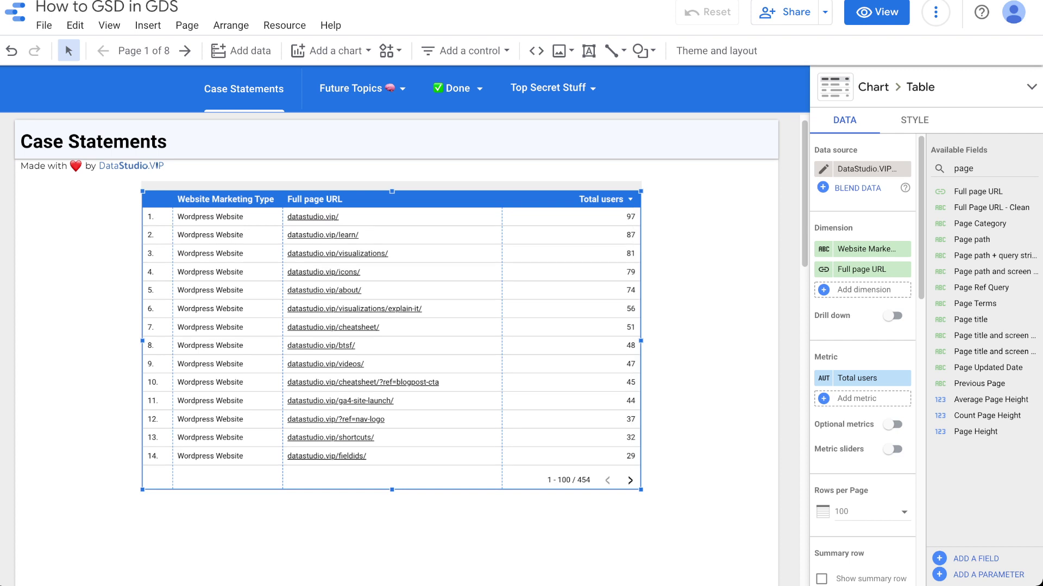
- Move the table to the page's left edge below the heading and shrink it to about half the page width
{"action": "left_click_drag", "start_coordinate": [386, 347], "coordinate": [270, 336]}
{"action": "left_click_drag", "start_coordinate": [524, 477], "coordinate": [413, 391]}
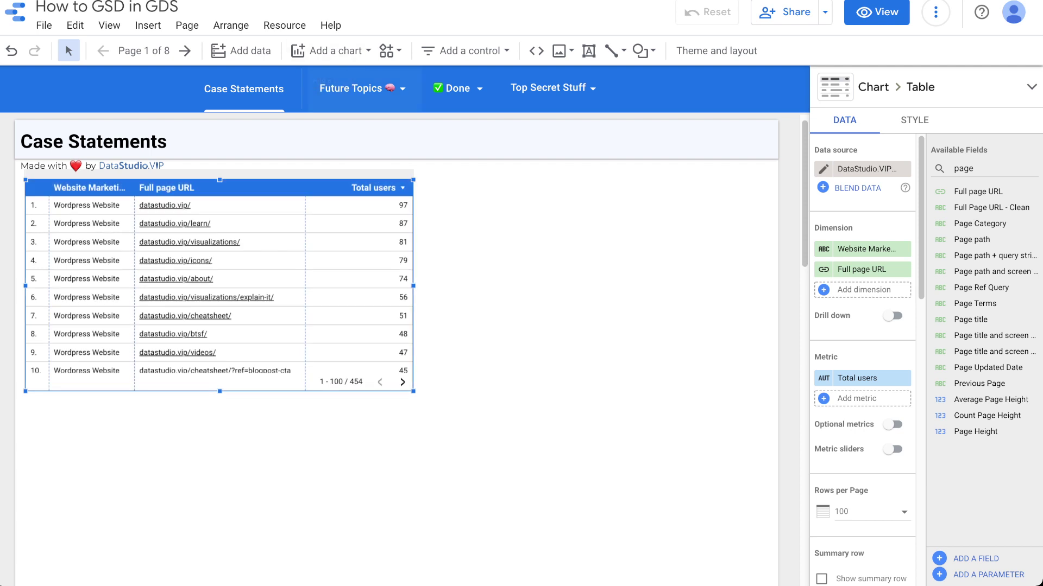
- Add a fixed-size list control to the report page, placed to the right of the table
{"action": "left_click", "coordinate": [331, 51]}
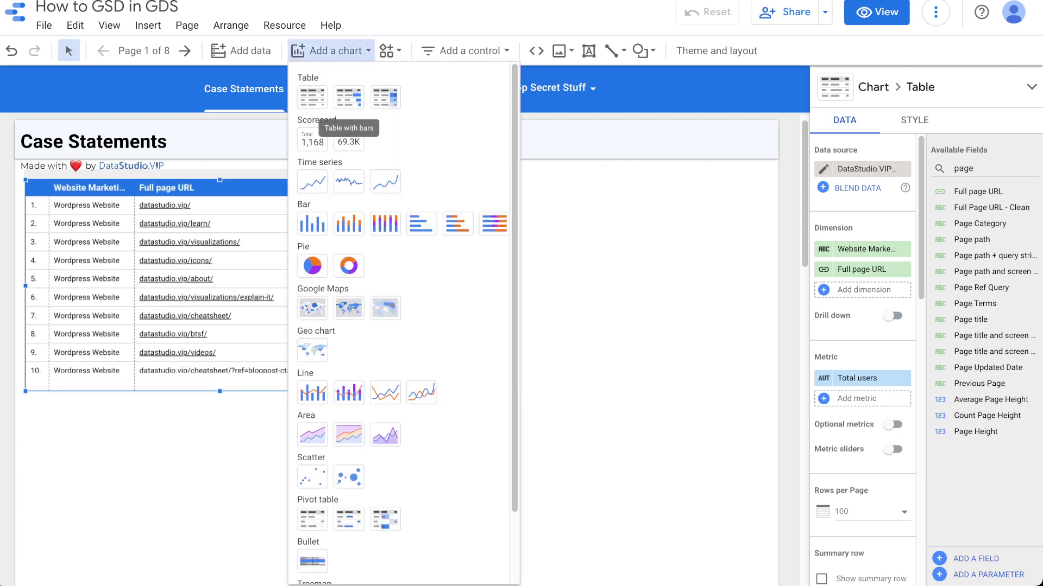
{"action": "left_click", "coordinate": [390, 50]}
{"action": "left_click", "coordinate": [464, 51]}
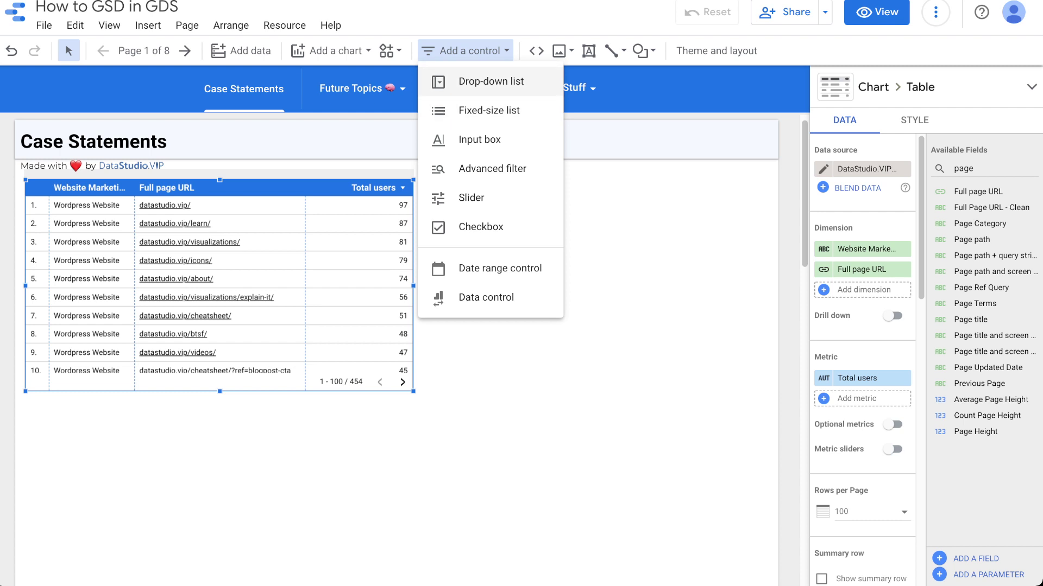
{"action": "left_click", "coordinate": [483, 111]}
{"action": "left_click", "coordinate": [495, 187]}
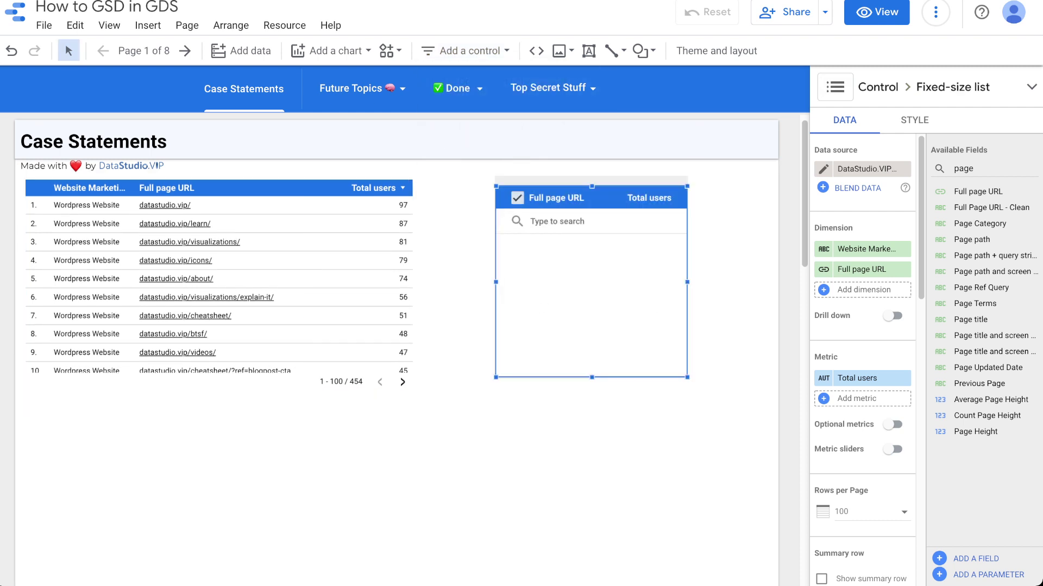
- Shift the list control slightly right and up, and set its control field to Website Marketing Type
{"action": "left_click_drag", "start_coordinate": [592, 278], "coordinate": [630, 272]}
{"action": "double_click", "coordinate": [963, 169]}
{"action": "type", "text": "word"}
{"action": "key", "text": "BackSpace"}
{"action": "key", "text": "BackSpace"}
{"action": "key", "text": "BackSpace"}
{"action": "key", "text": "BackSpace"}
{"action": "type", "text": "sit"}
{"action": "type", "text": "web"}
{"action": "left_click_drag", "start_coordinate": [994, 192], "coordinate": [862, 249]}
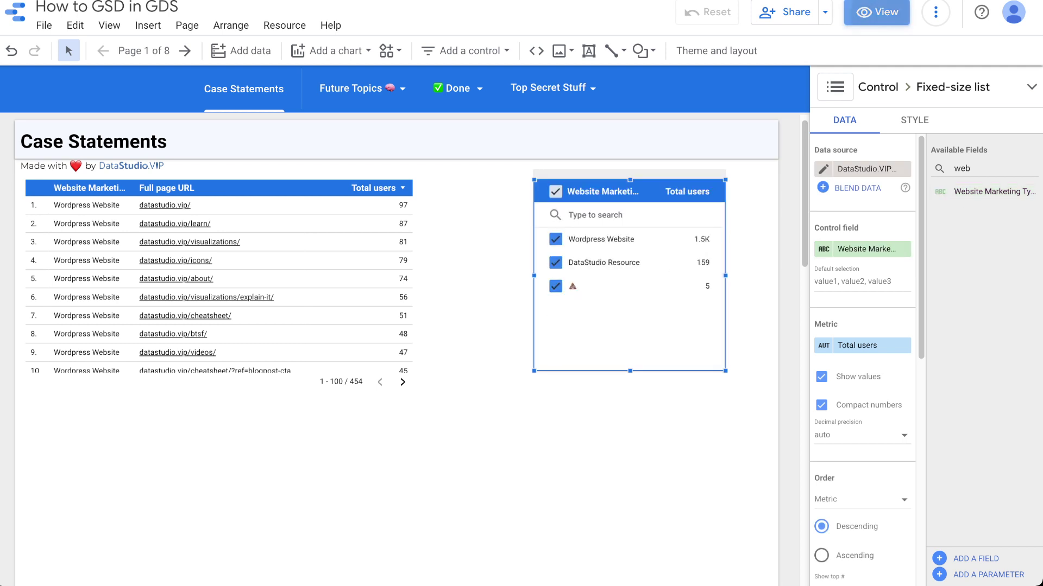
- View the report and filter the table to only Wordpress Website, DataStudio Resource and 💩 in turn, looking through the URLs
{"action": "left_click", "coordinate": [877, 12]}
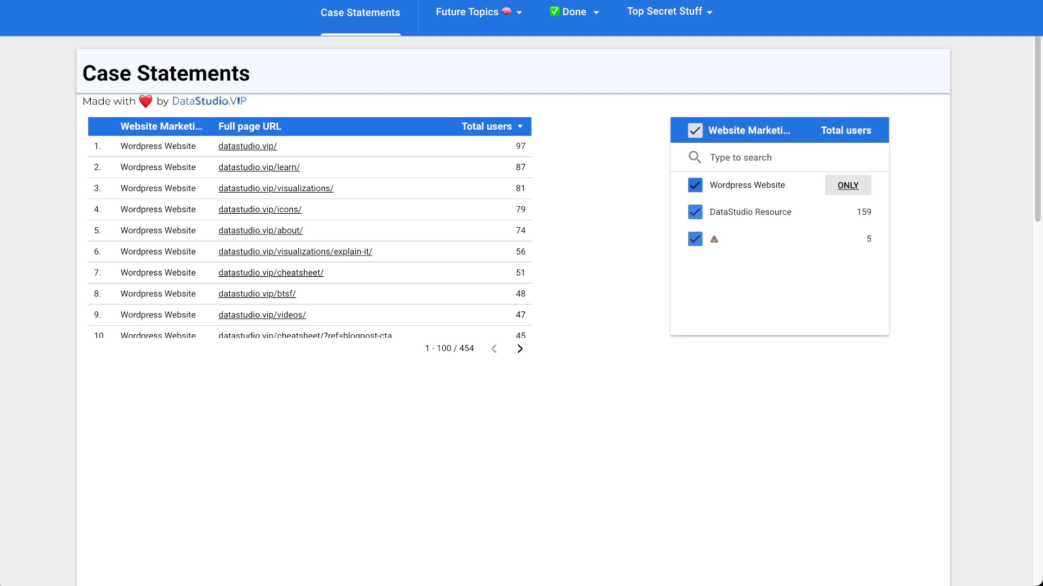
{"action": "left_click", "coordinate": [847, 186]}
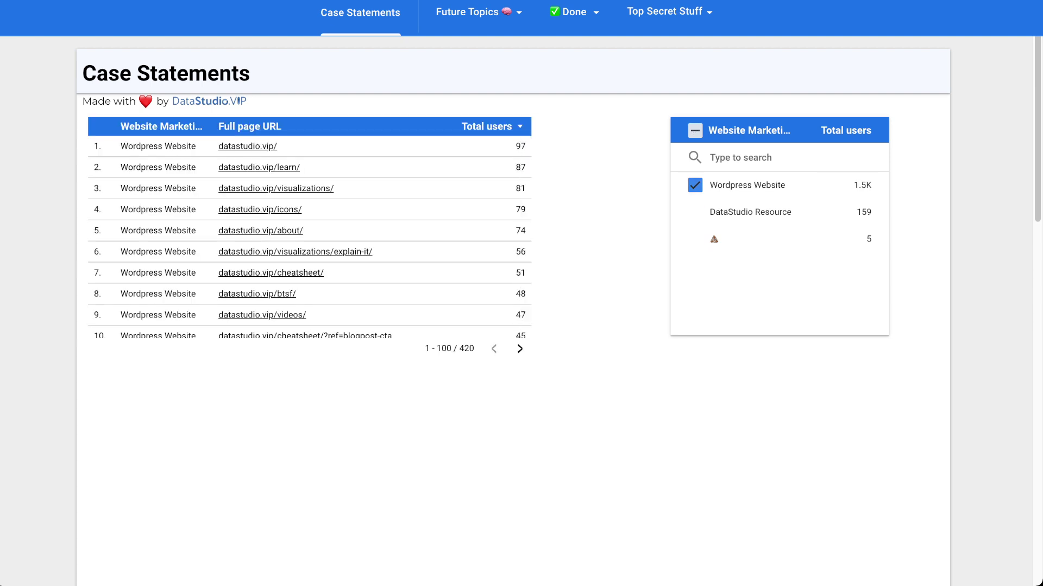
{"action": "left_click", "coordinate": [848, 211]}
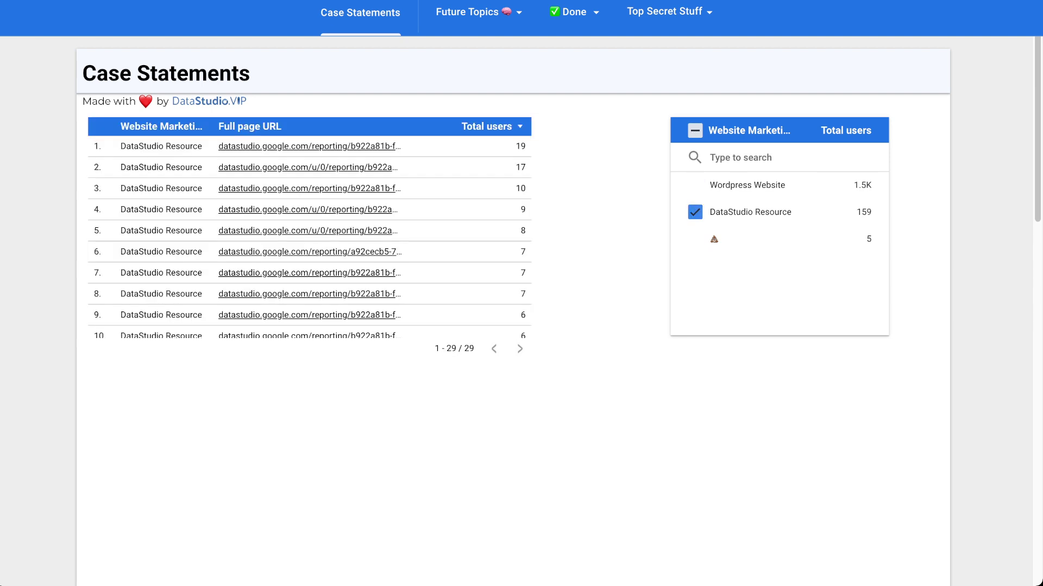
{"action": "scroll", "coordinate": [304, 234], "scroll_direction": "down", "scroll_amount": 4}
{"action": "scroll", "coordinate": [304, 233], "scroll_direction": "up", "scroll_amount": 4}
{"action": "left_click", "coordinate": [848, 239]}
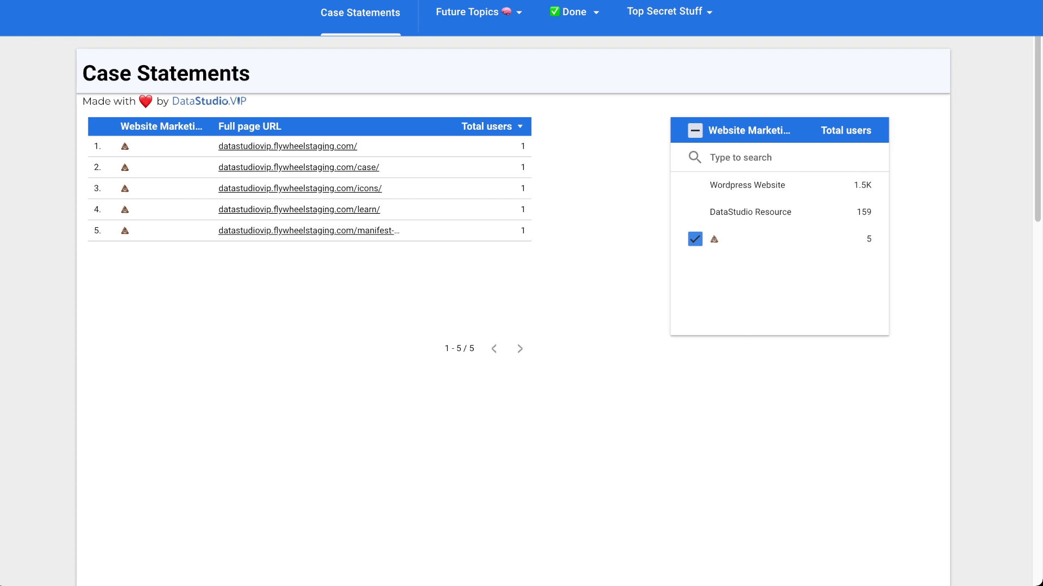
- Copy the datastudiovip.flywheelstaging.com/ URL from the first row of the filtered table
{"action": "mouse_move", "coordinate": [877, 12]}
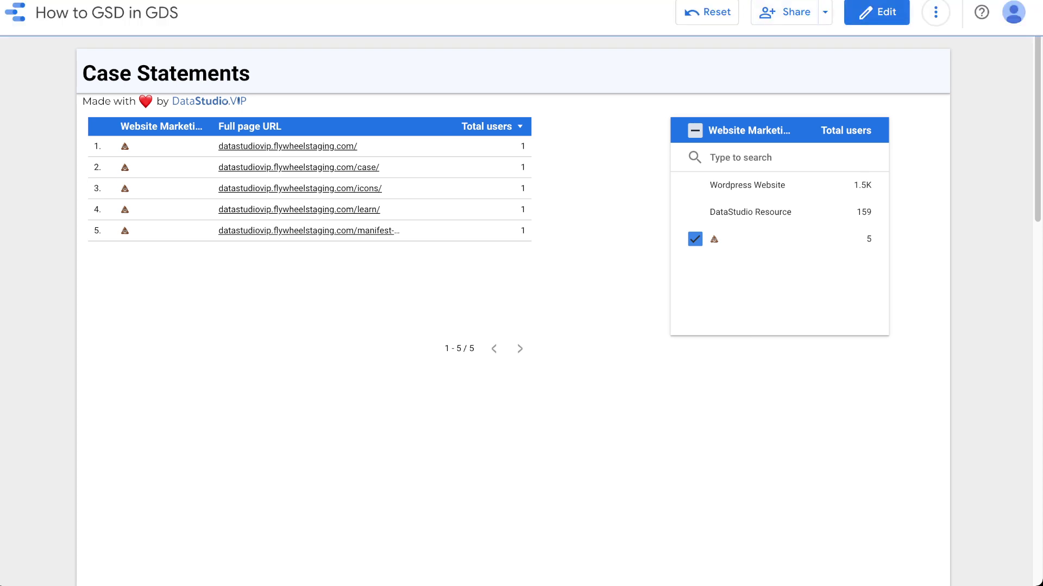
{"action": "left_click_drag", "start_coordinate": [358, 147], "coordinate": [120, 146]}
{"action": "left_click_drag", "start_coordinate": [358, 146], "coordinate": [219, 146]}
{"action": "key", "text": "ctrl+c"}
- Return to editing the report and open the Website Marketing Type calculated field for editing
{"action": "left_click", "coordinate": [876, 12]}
{"action": "left_click", "coordinate": [688, 239]}
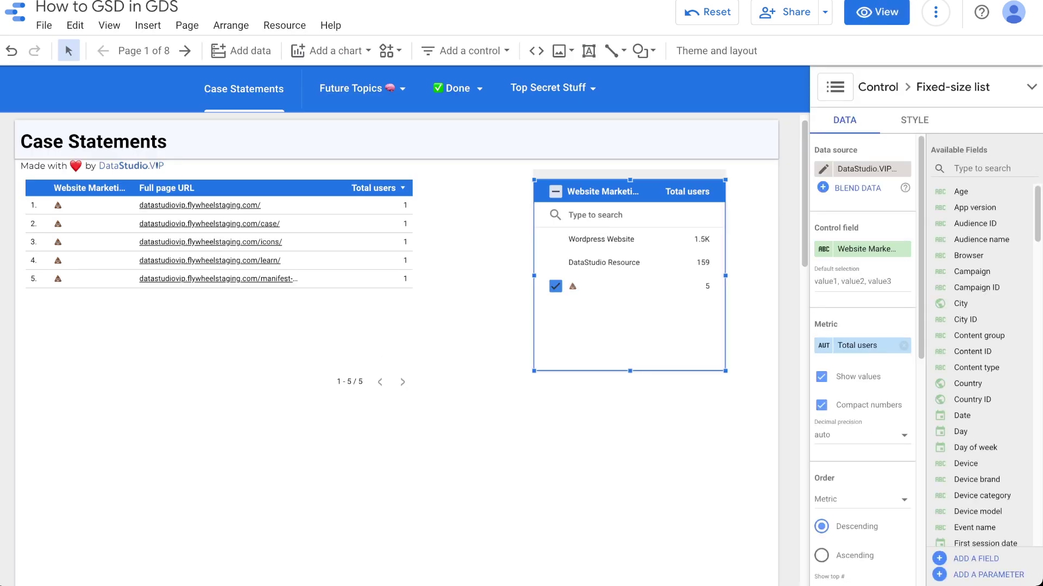
{"action": "left_click", "coordinate": [977, 168]}
{"action": "type", "text": "webs"}
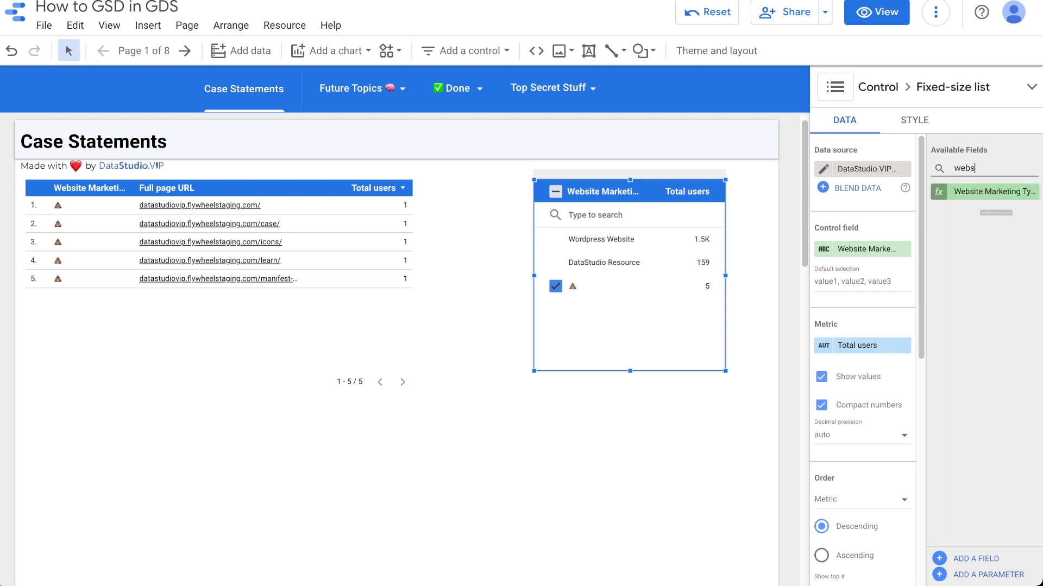
{"action": "left_click", "coordinate": [938, 191]}
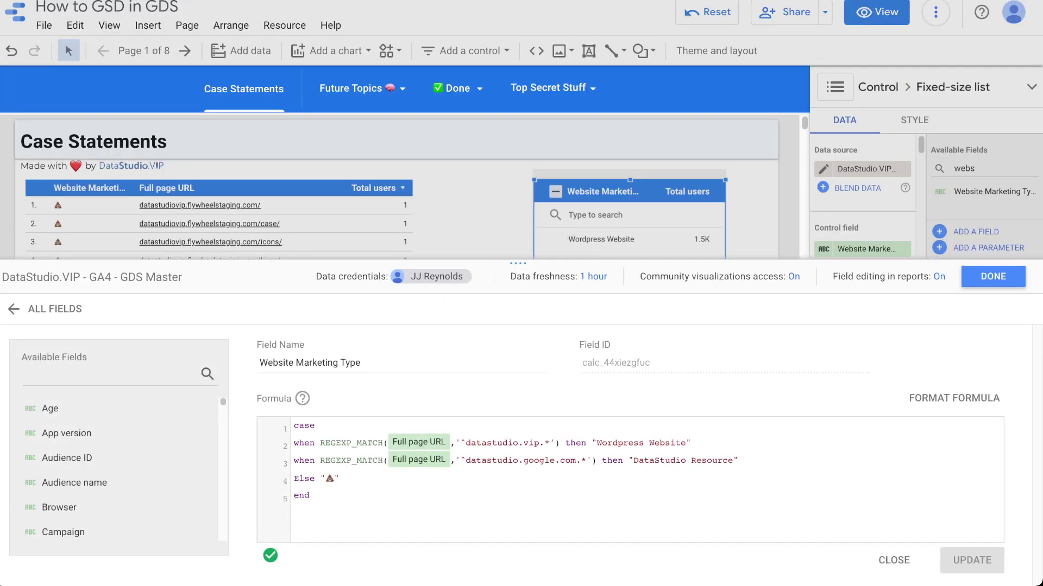
- Insert a third WHEN line before the Else, starting a REGEXP_MATCH condition on Full page URL
{"action": "key", "text": "Return"}
{"action": "type", "text": "when "}
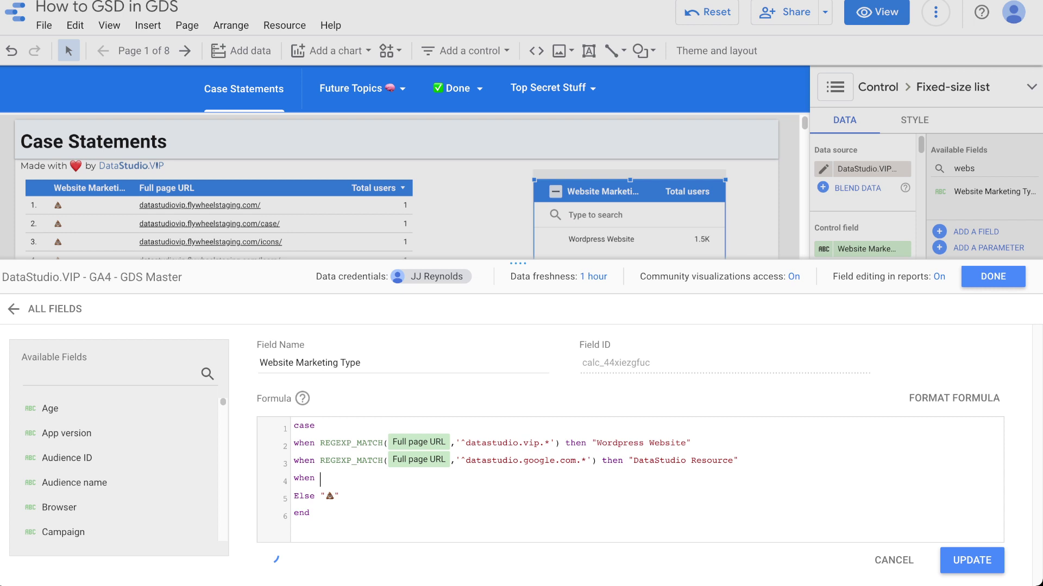
{"action": "type", "text": "reg"}
{"action": "key", "text": "BackSpace"}
{"action": "key", "text": "BackSpace"}
{"action": "key", "text": "BackSpace"}
{"action": "type", "text": "regexp"}
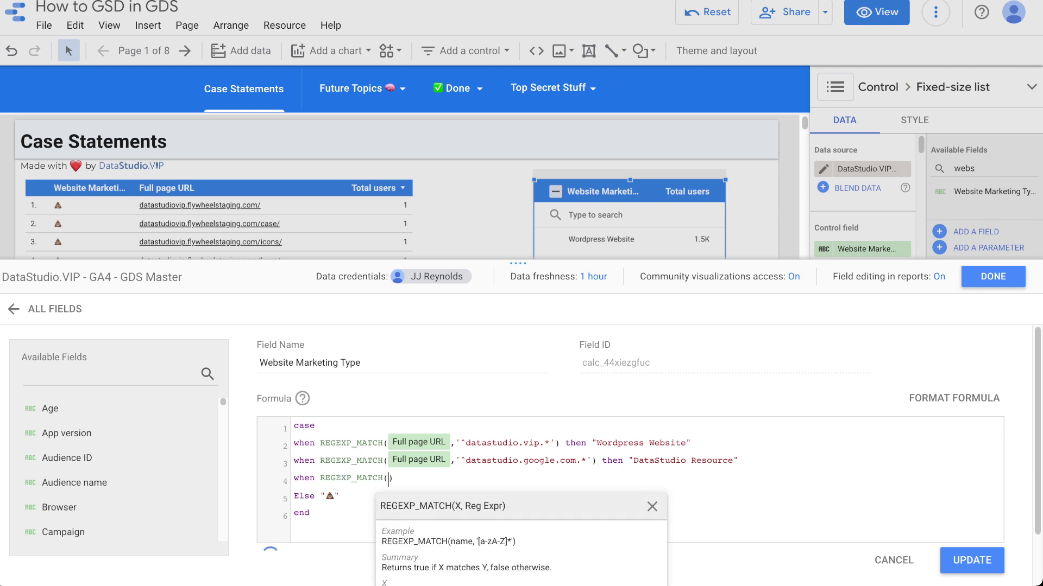
{"action": "type", "text": "full"}
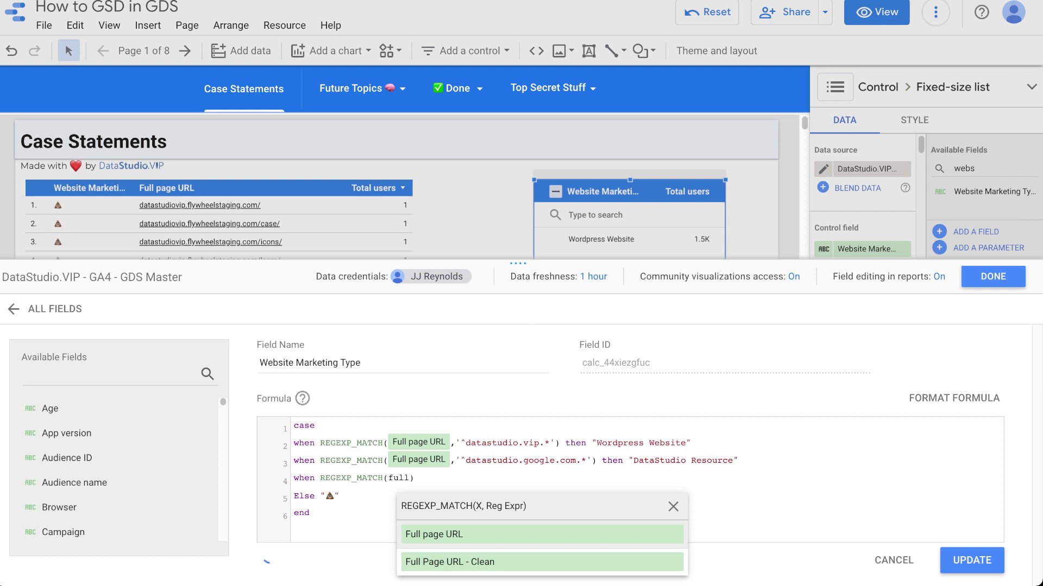
{"action": "key", "text": "Return"}
{"action": "type", "text": ","}
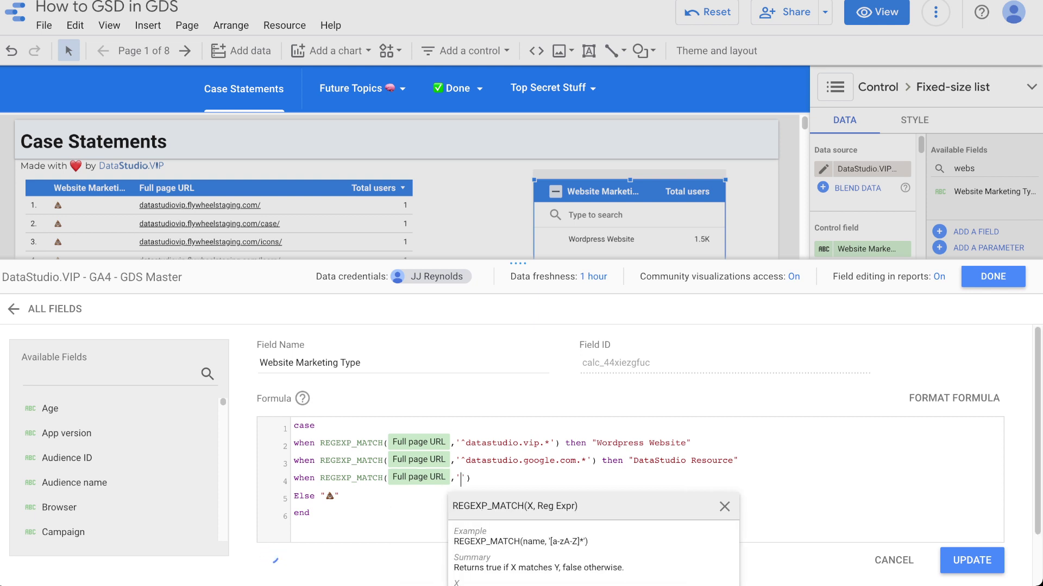
- Complete the condition with the pattern '^datastudiovip.flywheelstaging.com.*' returning "Staging", and save and close the field
{"action": "type", "text": "'^"}
{"action": "key", "text": "ctrl+v"}
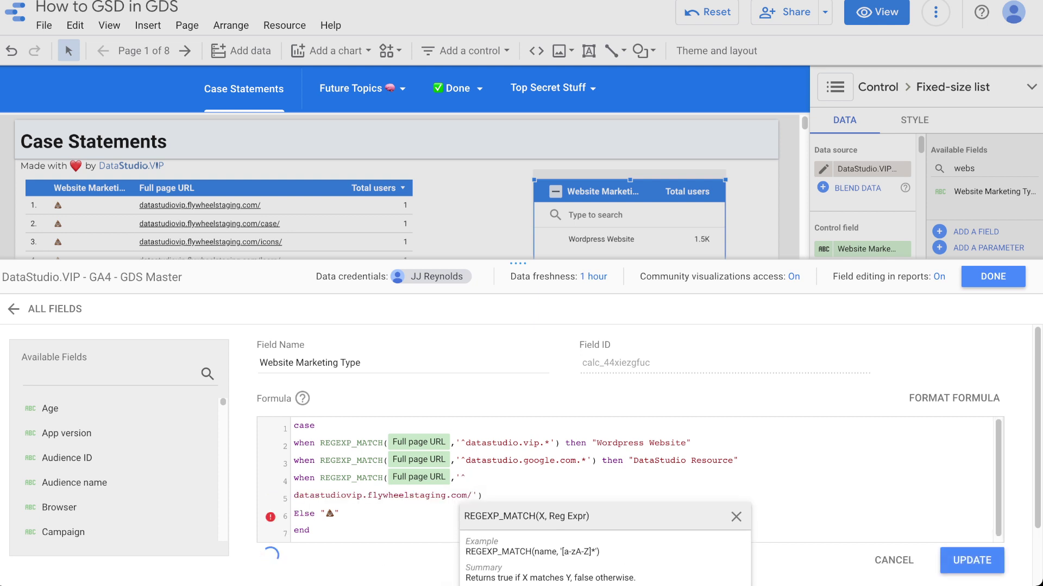
{"action": "key", "text": "Home"}
{"action": "key", "text": "BackSpace"}
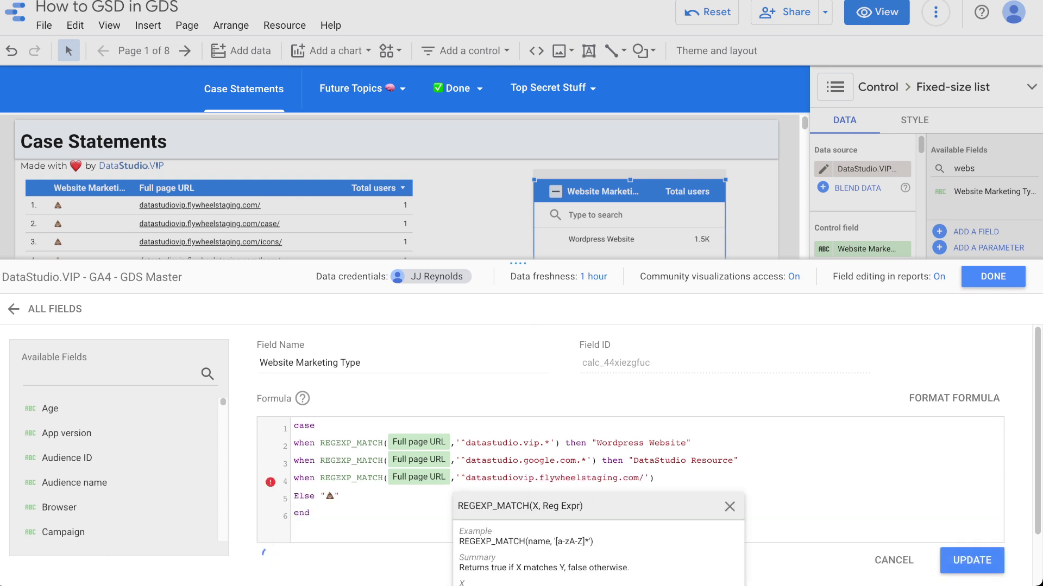
{"action": "left_click", "coordinate": [644, 478]}
{"action": "type", "text": "*"}
{"action": "left_click", "coordinate": [659, 478]}
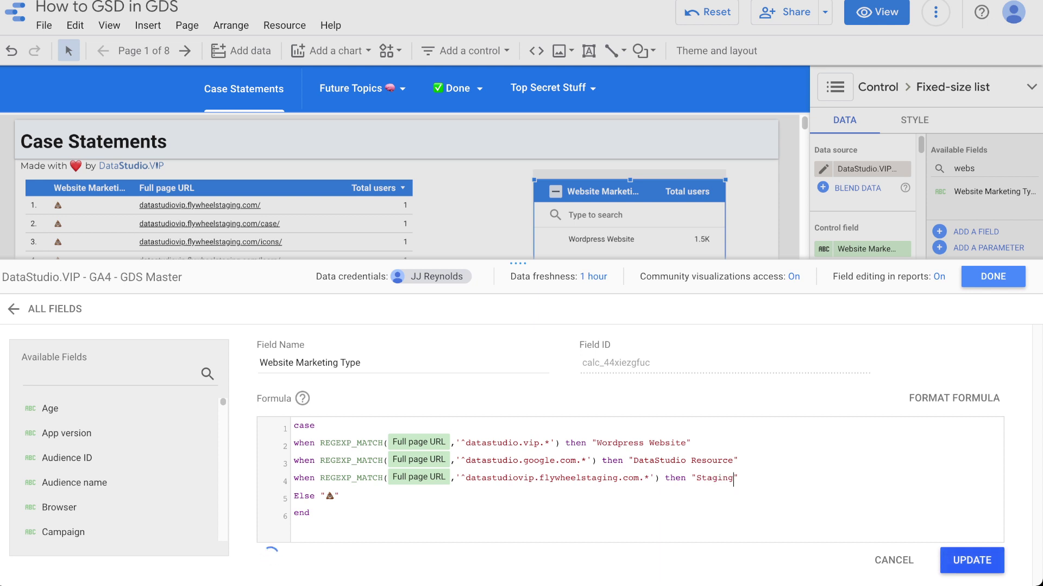
{"action": "left_click", "coordinate": [972, 560]}
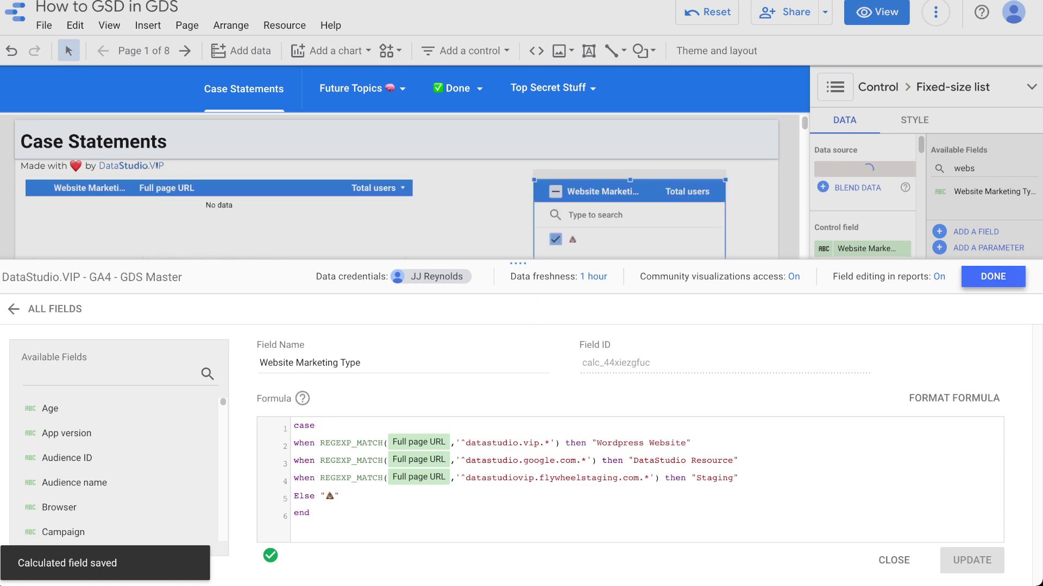
{"action": "left_click", "coordinate": [992, 276]}
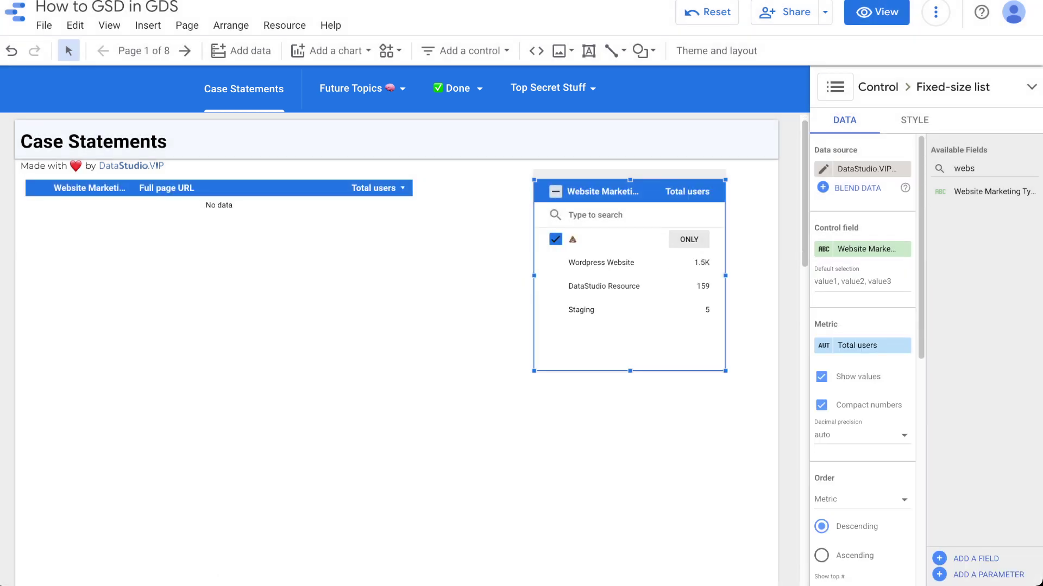
- Clear the list control's old selection and filter the table to only Staging, DataStudio Resource and Wordpress Website in turn
{"action": "left_click", "coordinate": [491, 349]}
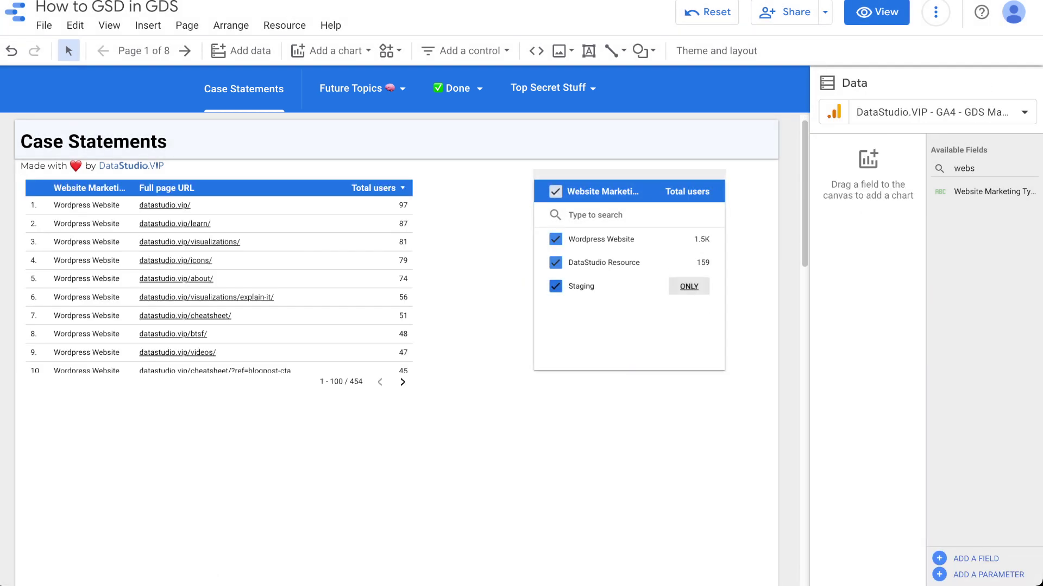
{"action": "left_click", "coordinate": [688, 286]}
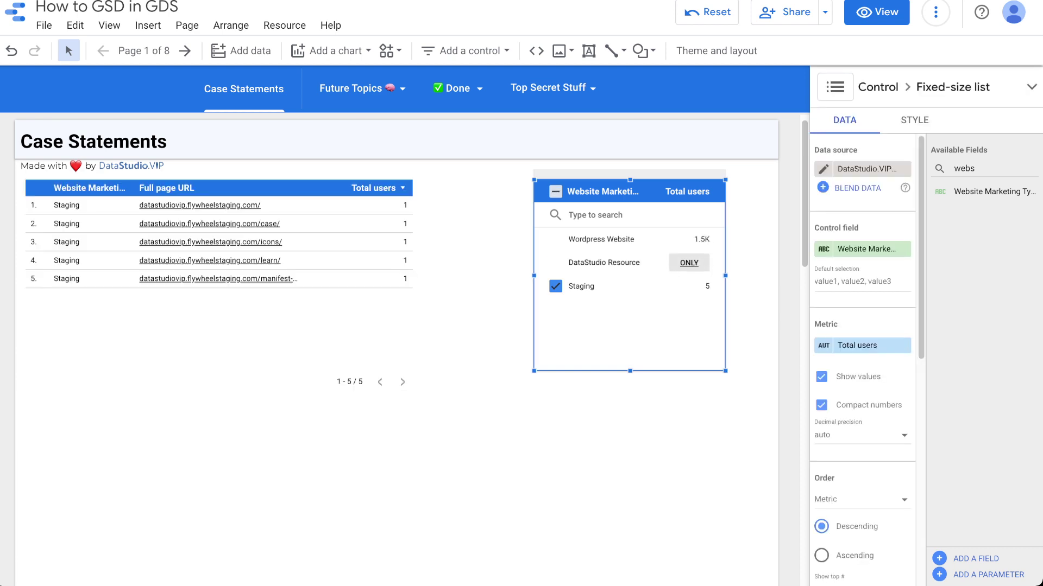
{"action": "left_click", "coordinate": [688, 262]}
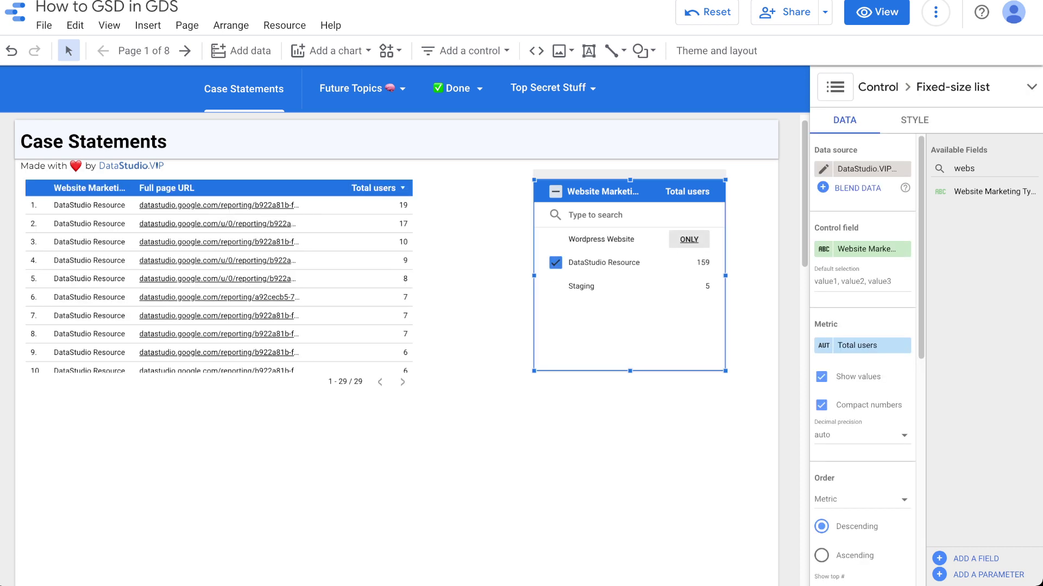
{"action": "left_click", "coordinate": [688, 239]}
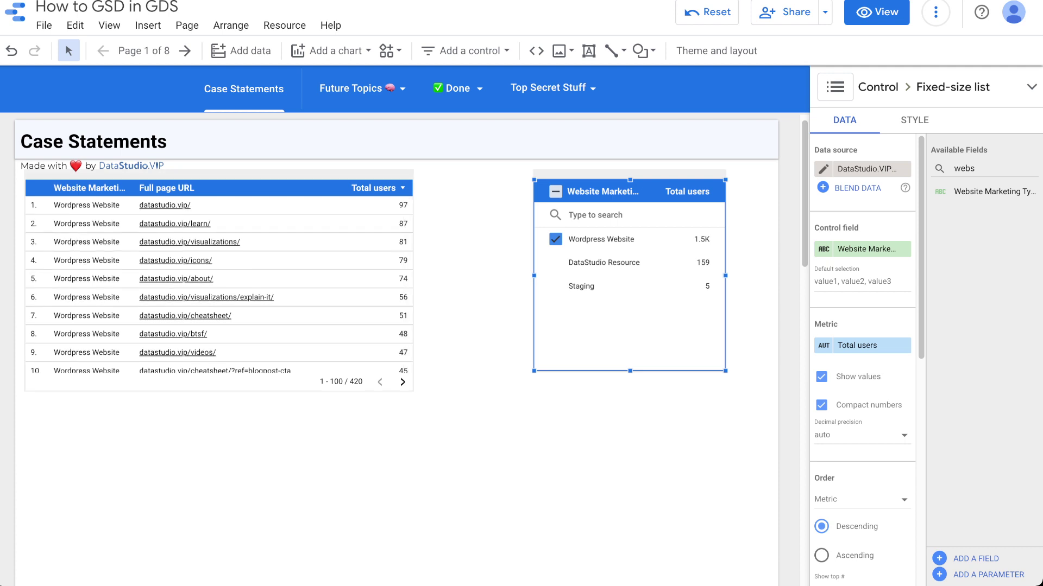
- Move the table down the page and add a time series chart above it, reaching nearly to the list control
{"action": "left_click_drag", "start_coordinate": [219, 279], "coordinate": [228, 444]}
{"action": "left_click", "coordinate": [331, 50]}
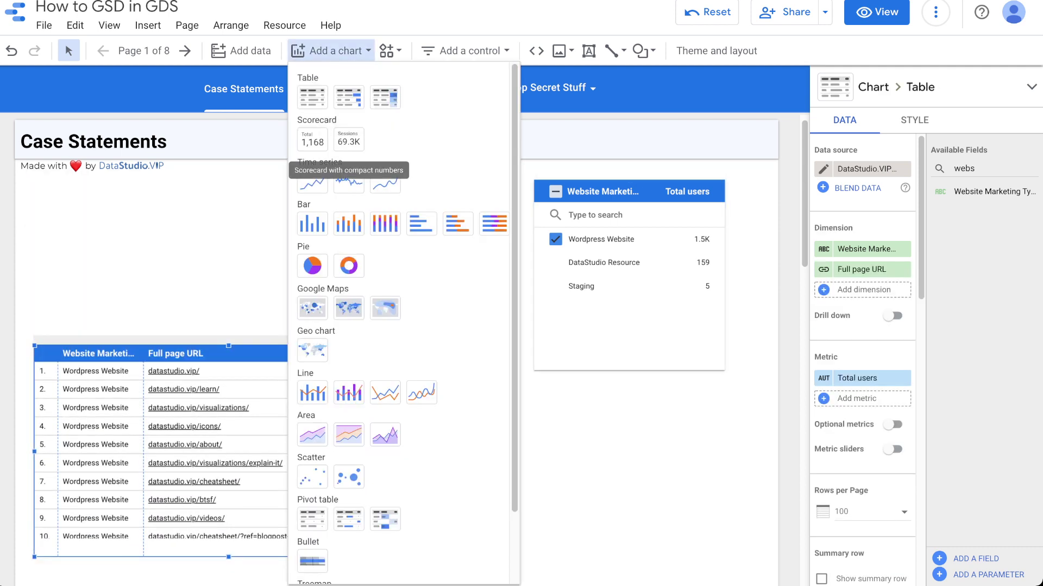
{"action": "left_click", "coordinate": [312, 184]}
{"action": "left_click_drag", "start_coordinate": [26, 181], "coordinate": [504, 340]}
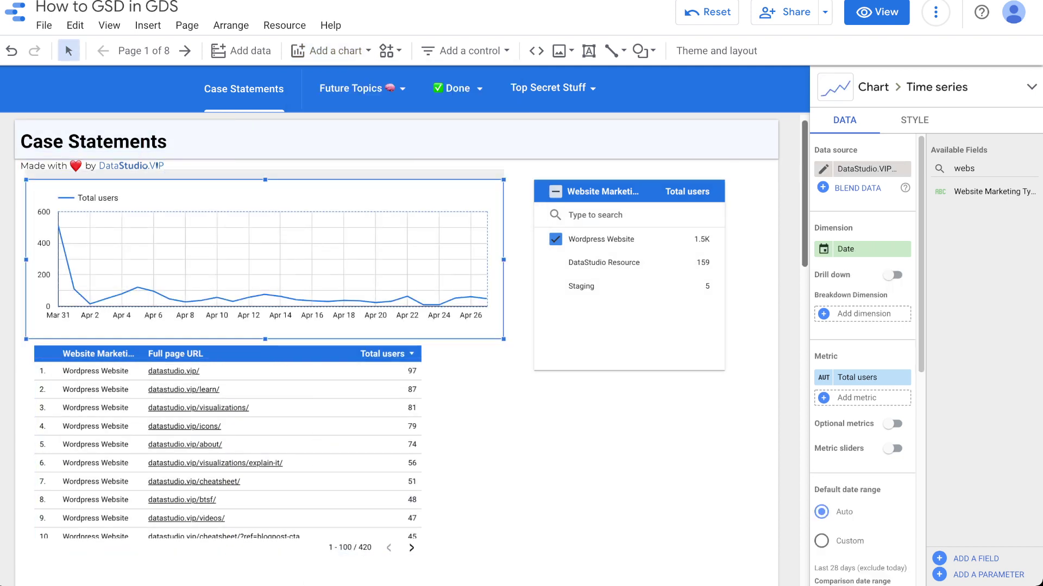
- View the report and filter the time series and table to only DataStudio Resource, then only Staging
{"action": "left_click", "coordinate": [876, 12]}
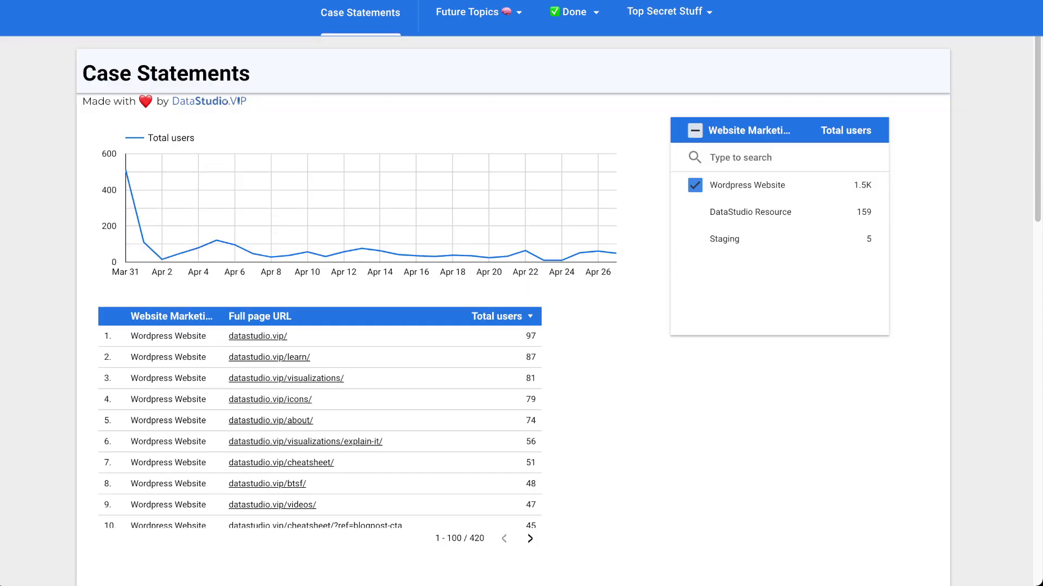
{"action": "mouse_move", "coordinate": [749, 212]}
{"action": "mouse_move", "coordinate": [847, 185]}
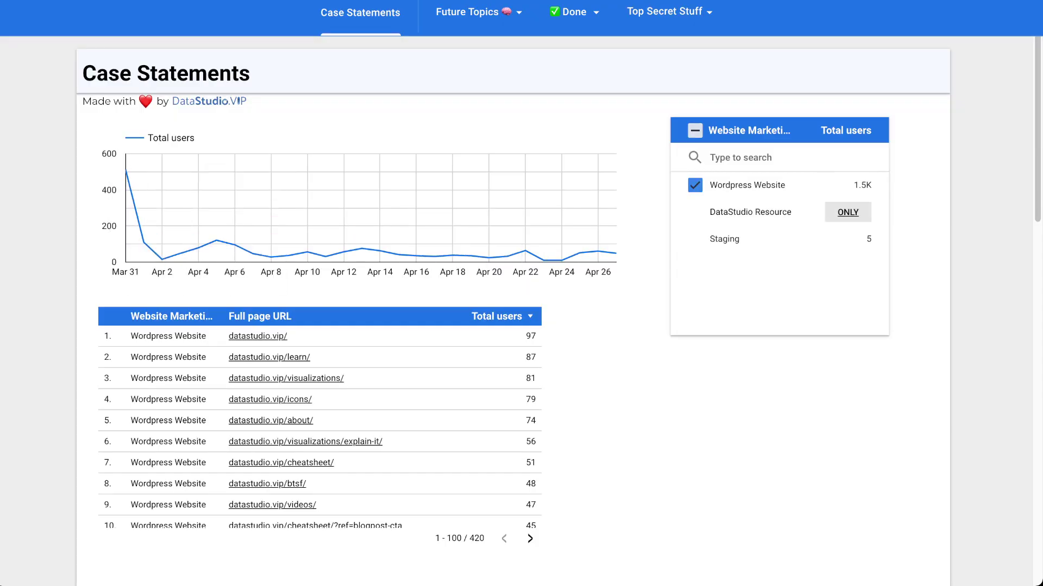
{"action": "left_click", "coordinate": [848, 212]}
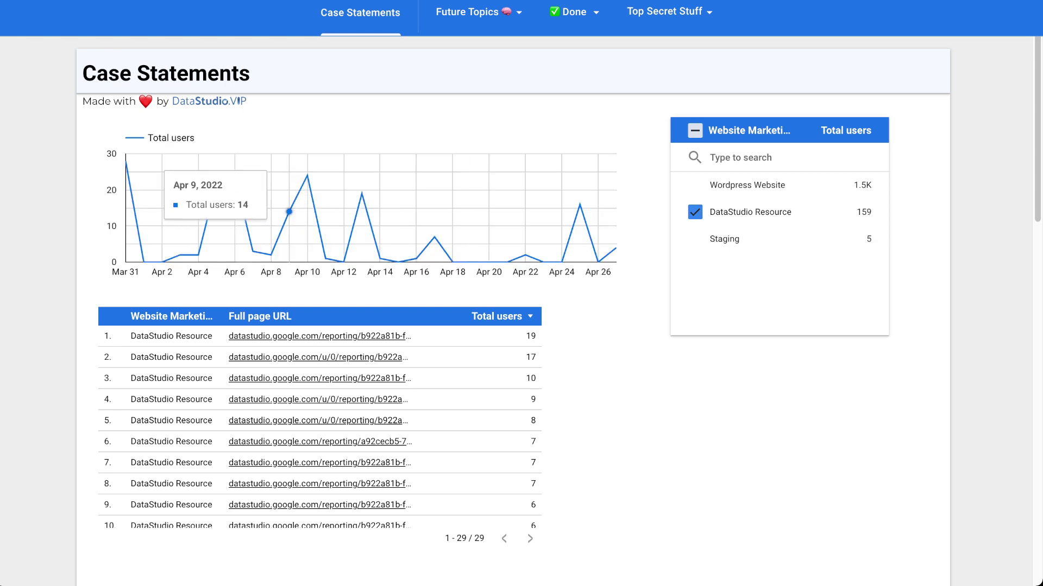
{"action": "mouse_move", "coordinate": [779, 239]}
{"action": "left_click", "coordinate": [848, 238]}
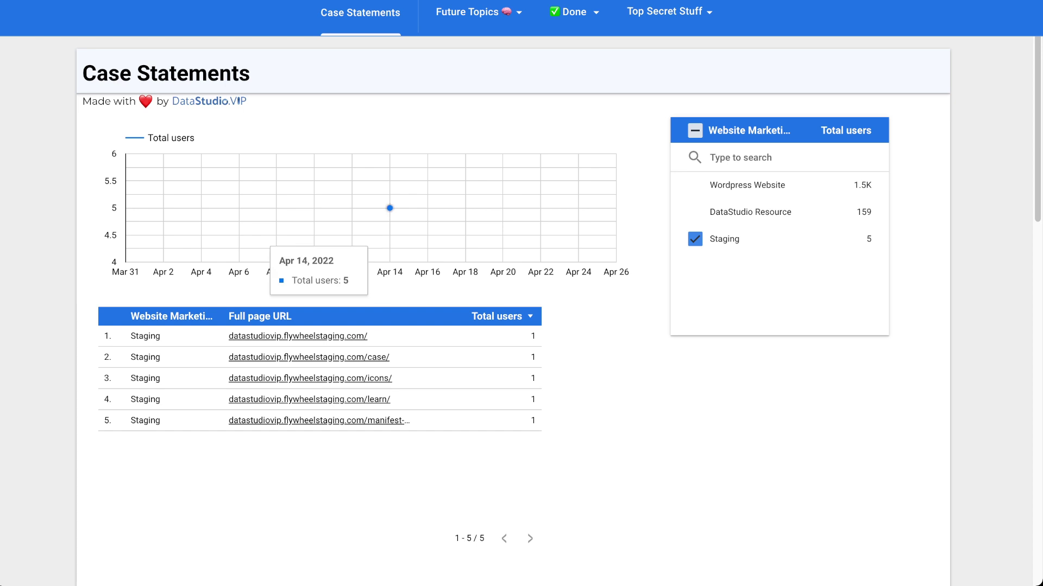
- Switch the list filter repeatedly between Wordpress Website, DataStudio Resource and Staging to compare their Total users trends
{"action": "left_click", "coordinate": [848, 212]}
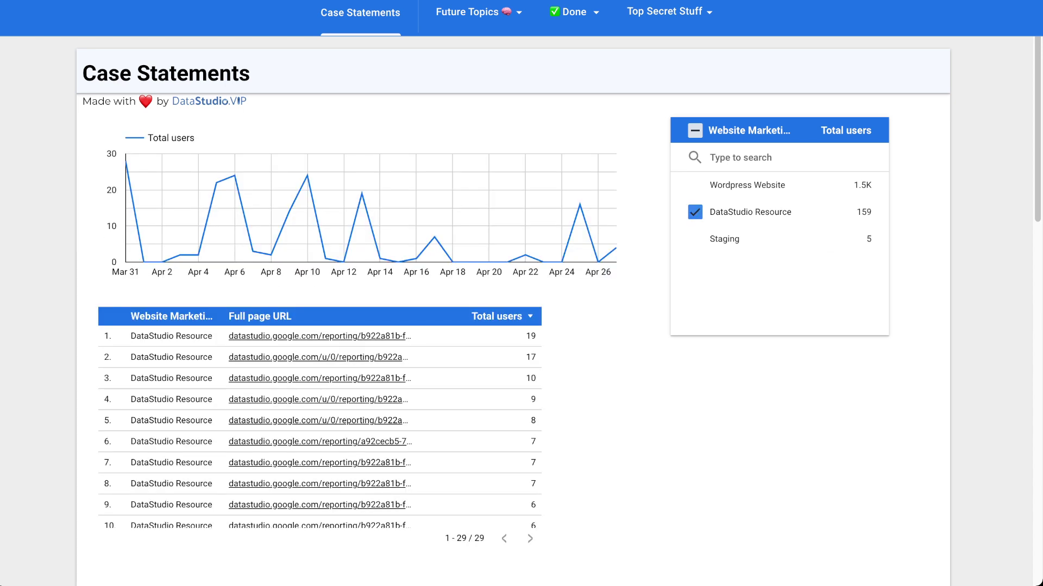
{"action": "left_click", "coordinate": [847, 185]}
{"action": "left_click", "coordinate": [847, 212]}
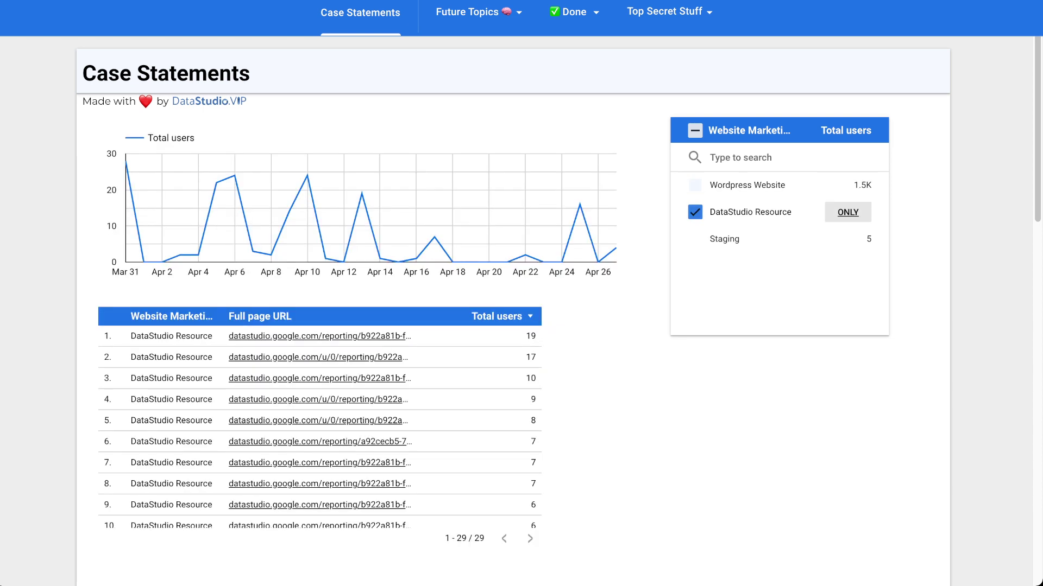
{"action": "left_click", "coordinate": [848, 239]}
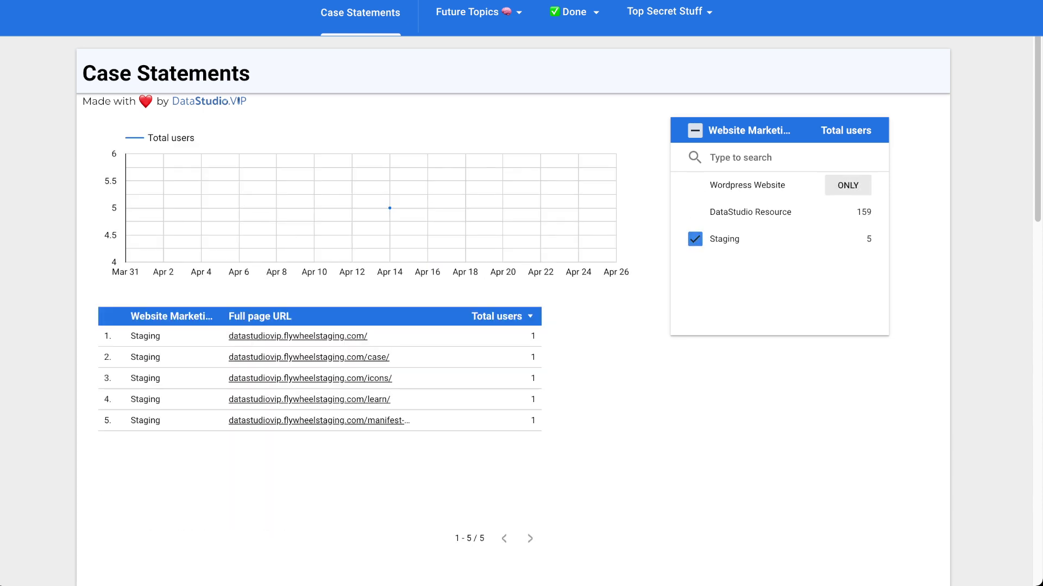
{"action": "left_click", "coordinate": [848, 185]}
{"action": "left_click", "coordinate": [848, 212]}
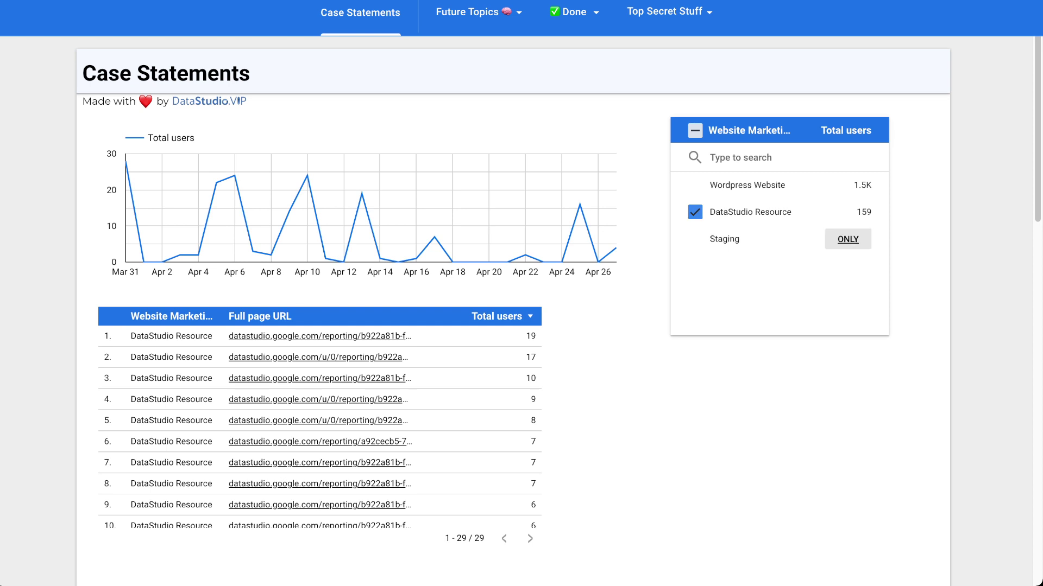
{"action": "left_click", "coordinate": [848, 239]}
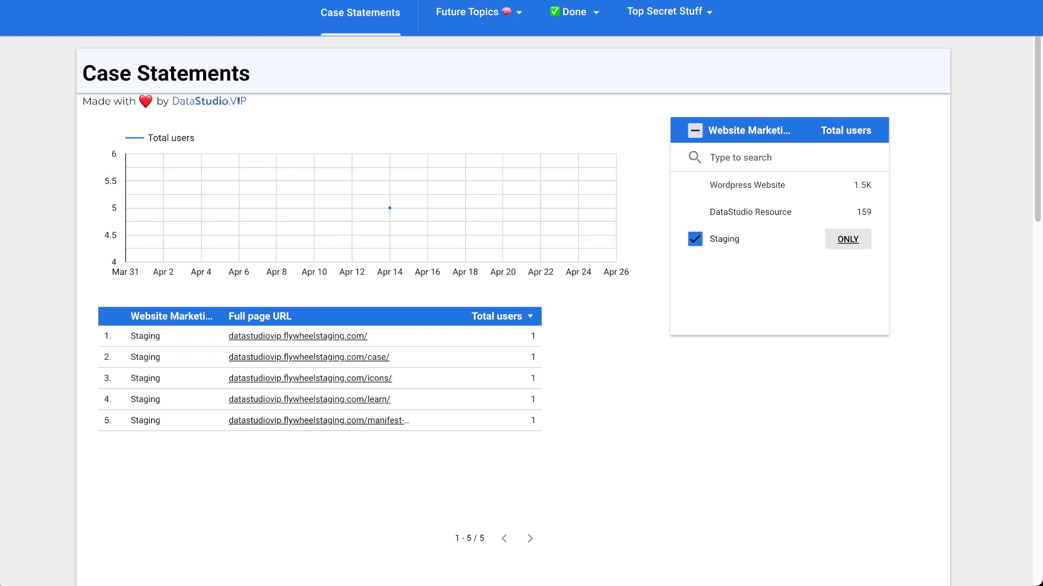
{"action": "left_click", "coordinate": [847, 212]}
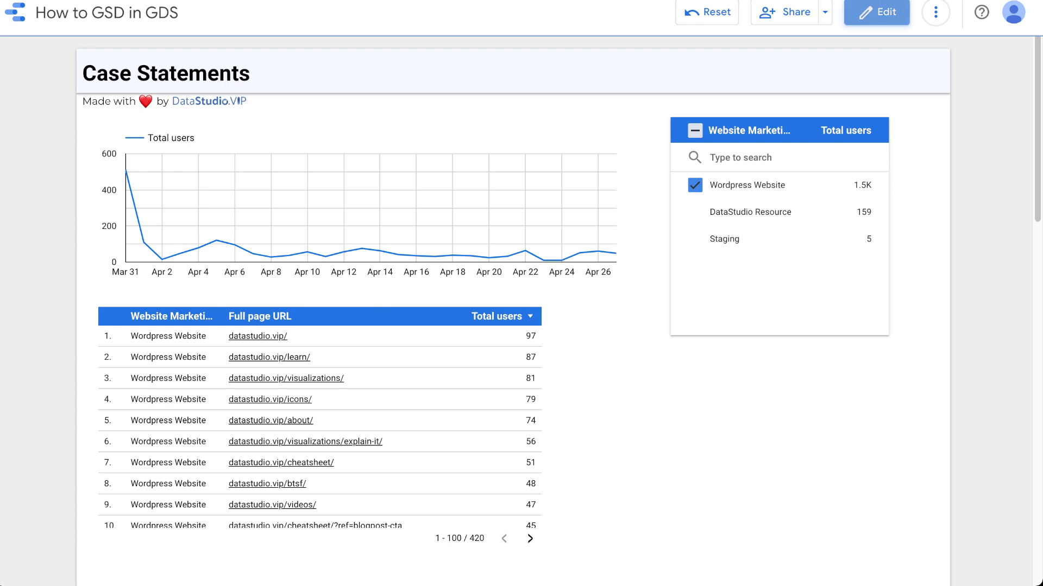
- Return to editing the report and move the table up and right, close beneath the time series chart
{"action": "left_click", "coordinate": [876, 12]}
{"action": "left_click_drag", "start_coordinate": [228, 452], "coordinate": [255, 438]}
{"action": "left_click_drag", "start_coordinate": [501, 432], "coordinate": [470, 366]}
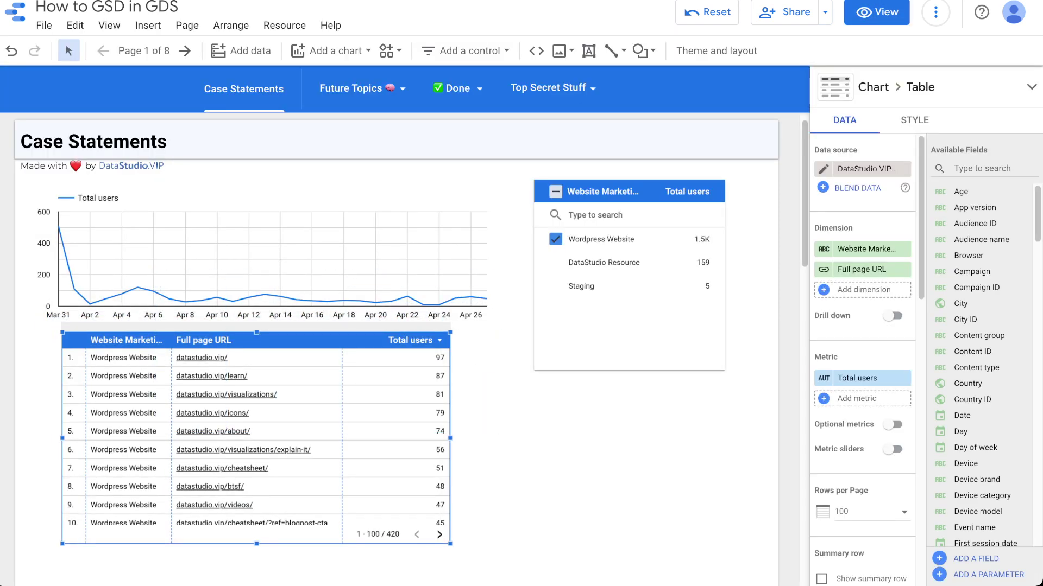
- Clear the time series chart, the table and the Website Marketing Type list control from the Case Statements page
{"action": "mouse_move", "coordinate": [439, 304]}
{"action": "left_click", "coordinate": [577, 495]}
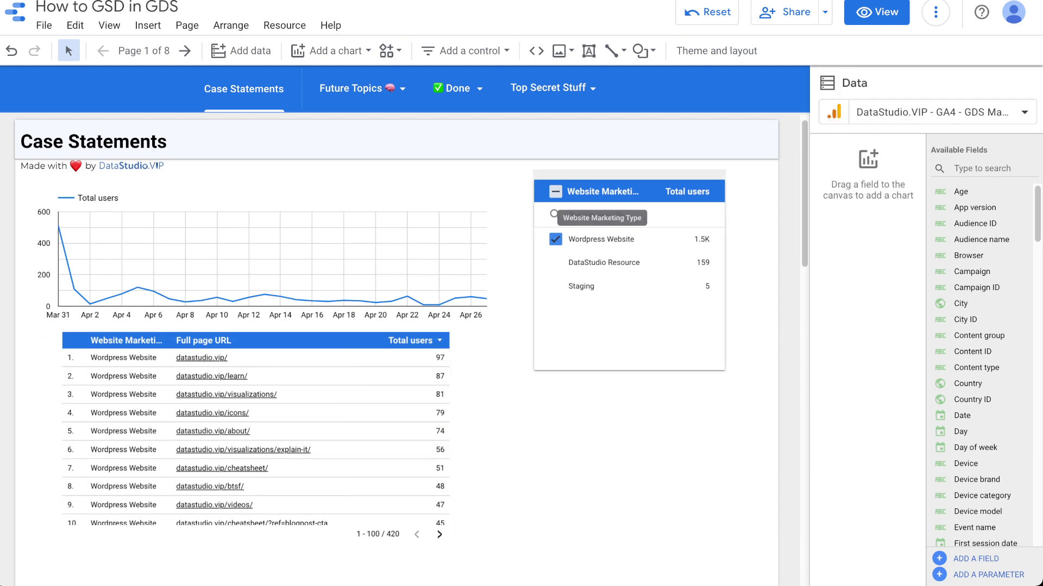
{"action": "left_click_drag", "start_coordinate": [603, 192], "coordinate": [628, 191]}
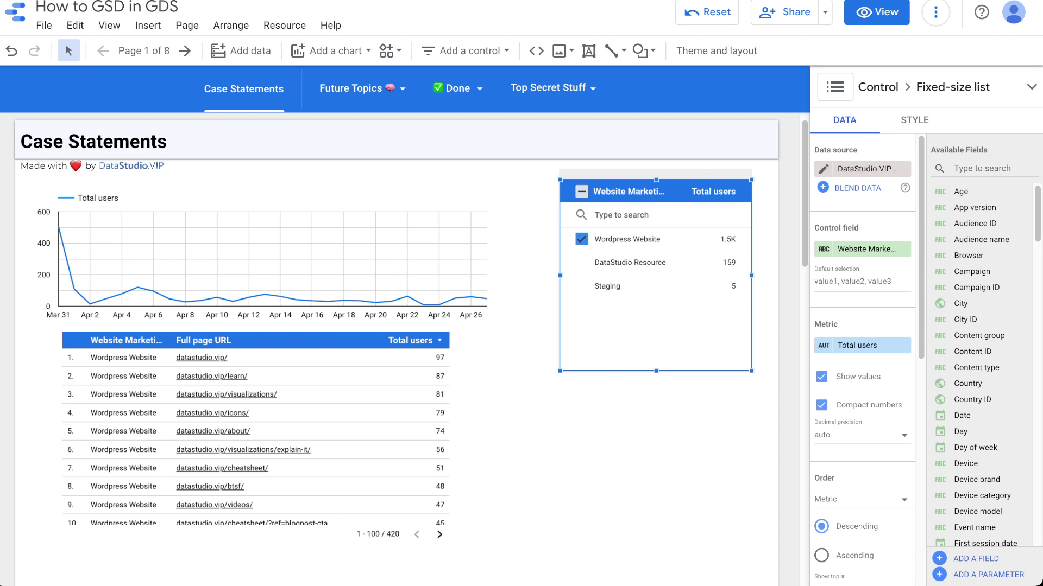
{"action": "key", "text": "ctrl+a"}
{"action": "key", "text": "Delete"}
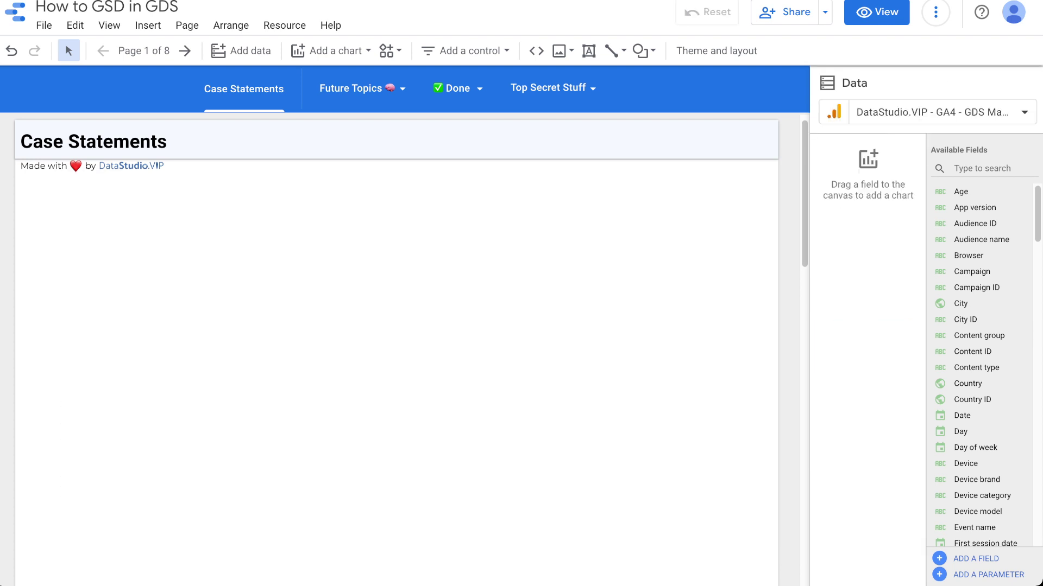
- Add a new table to the empty page and switch its data source to 1 Master View
{"action": "left_click", "coordinate": [332, 51]}
{"action": "left_click", "coordinate": [312, 98]}
{"action": "left_click_drag", "start_coordinate": [116, 204], "coordinate": [371, 395]}
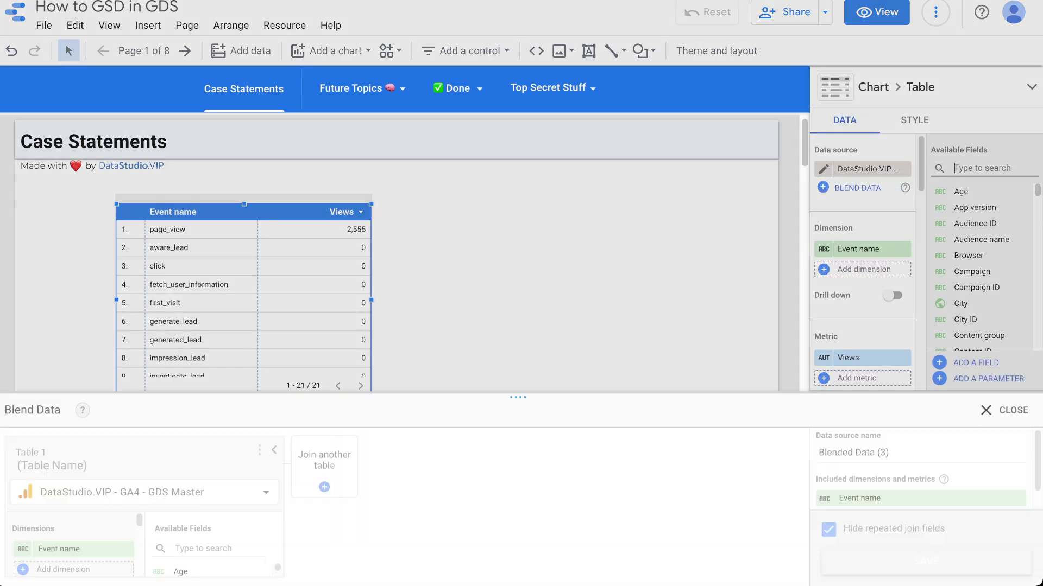
{"action": "left_click", "coordinate": [857, 188]}
{"action": "left_click", "coordinate": [1004, 276]}
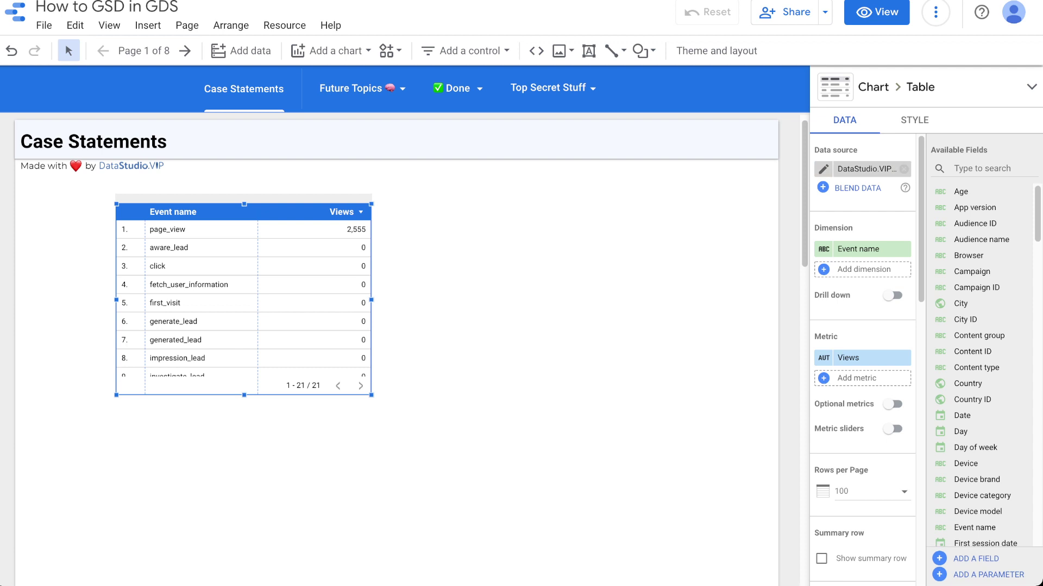
{"action": "left_click", "coordinate": [872, 168]}
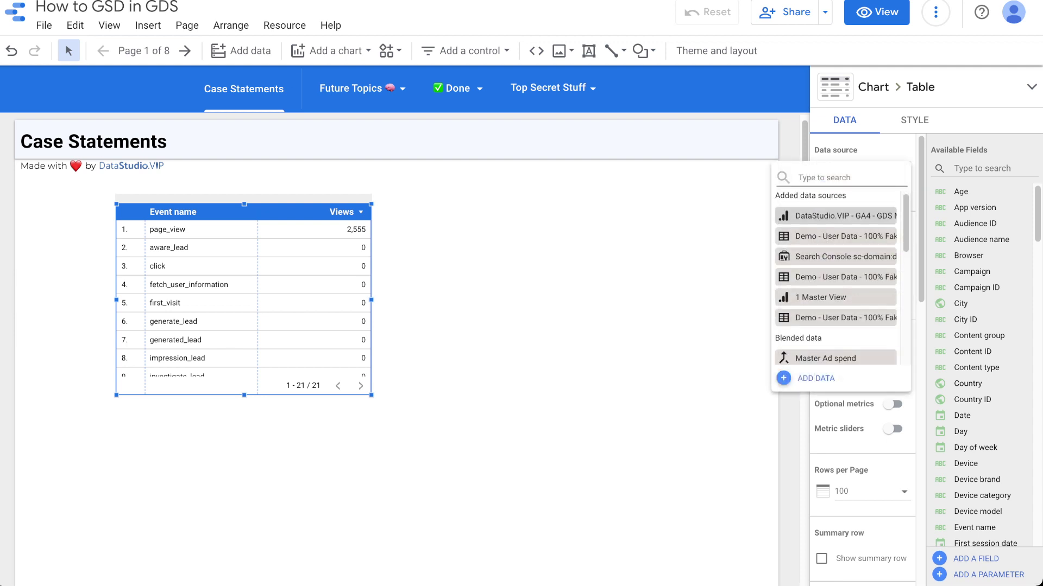
{"action": "left_click", "coordinate": [835, 302]}
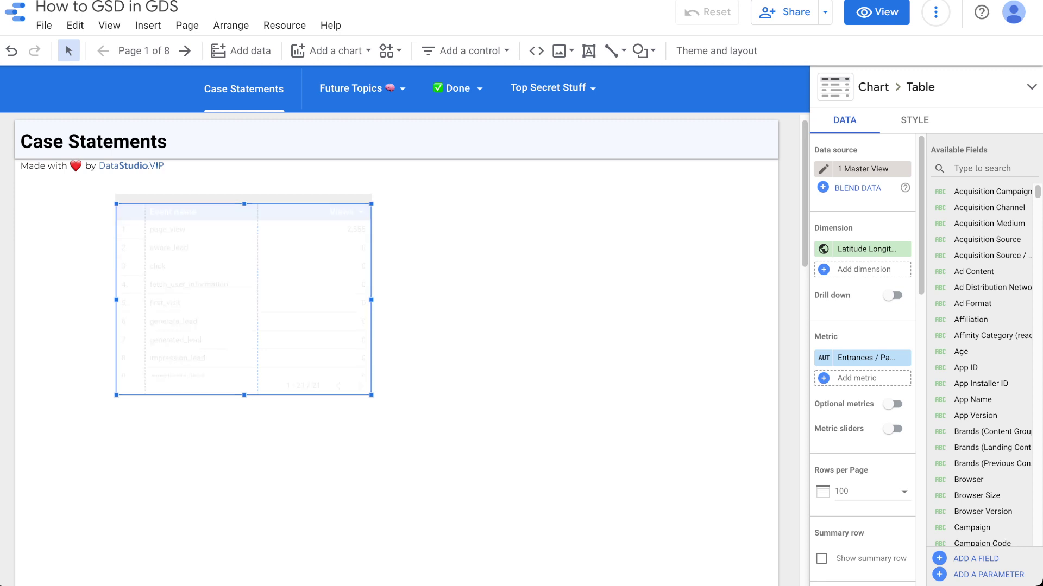
- Widen the table across the page and set its dimension to Source and its metric to Revenue
{"action": "left_click_drag", "start_coordinate": [371, 299], "coordinate": [677, 299]}
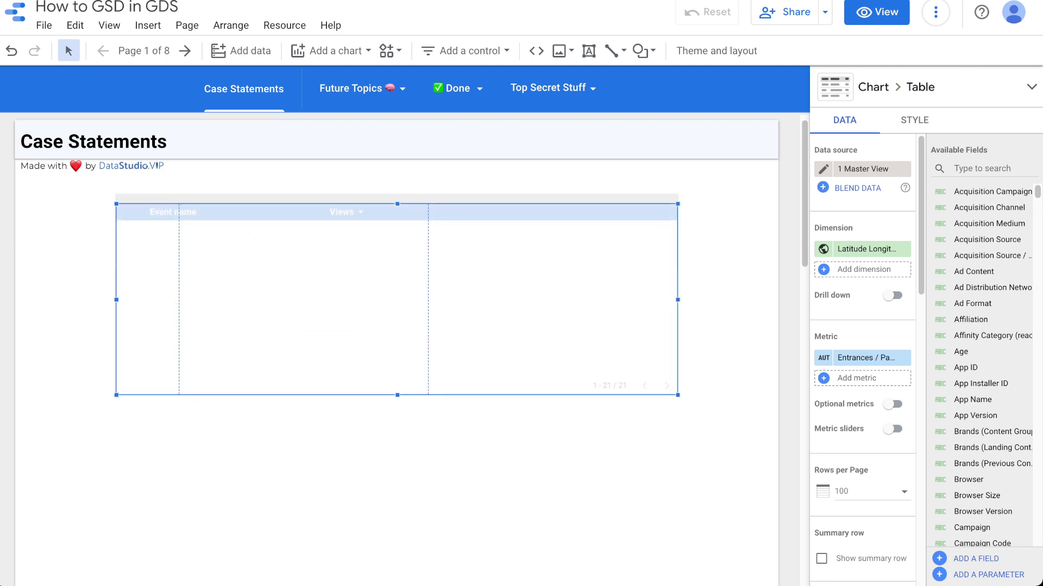
{"action": "type", "text": "source"}
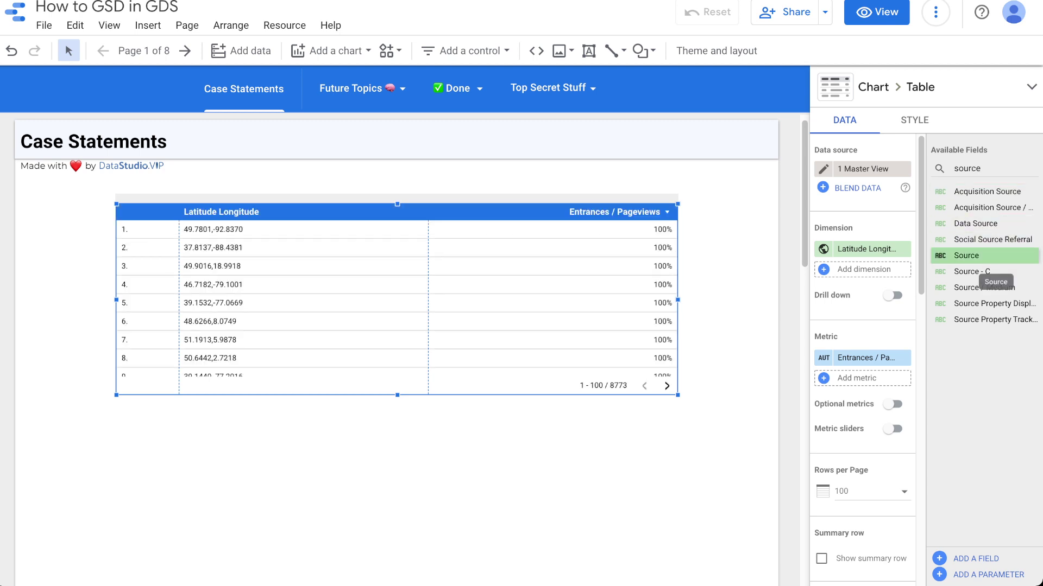
{"action": "left_click_drag", "start_coordinate": [966, 255], "coordinate": [862, 249]}
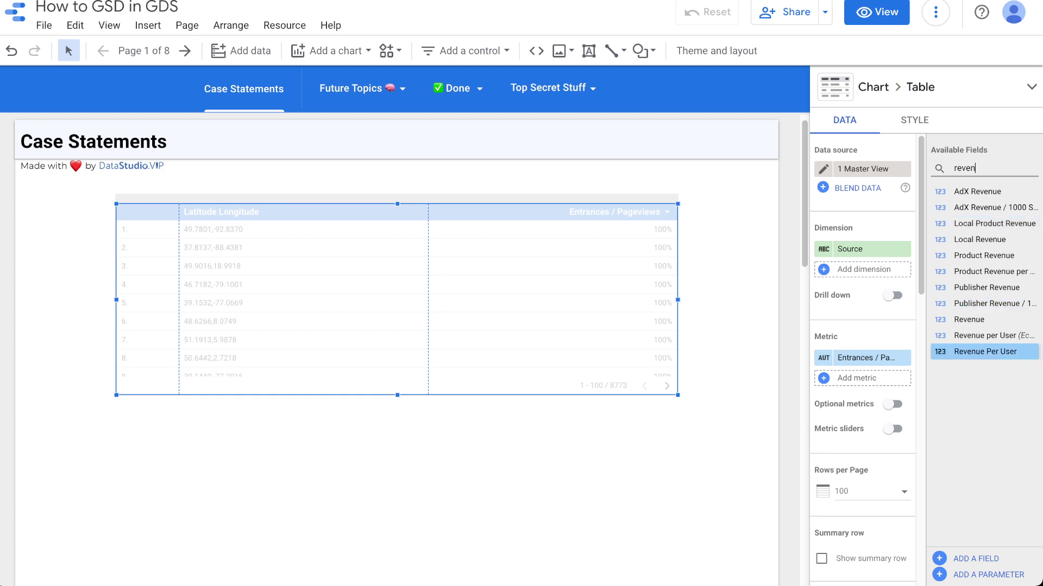
{"action": "left_click_drag", "start_coordinate": [978, 319], "coordinate": [862, 357]}
{"action": "left_click_drag", "start_coordinate": [397, 300], "coordinate": [480, 268]}
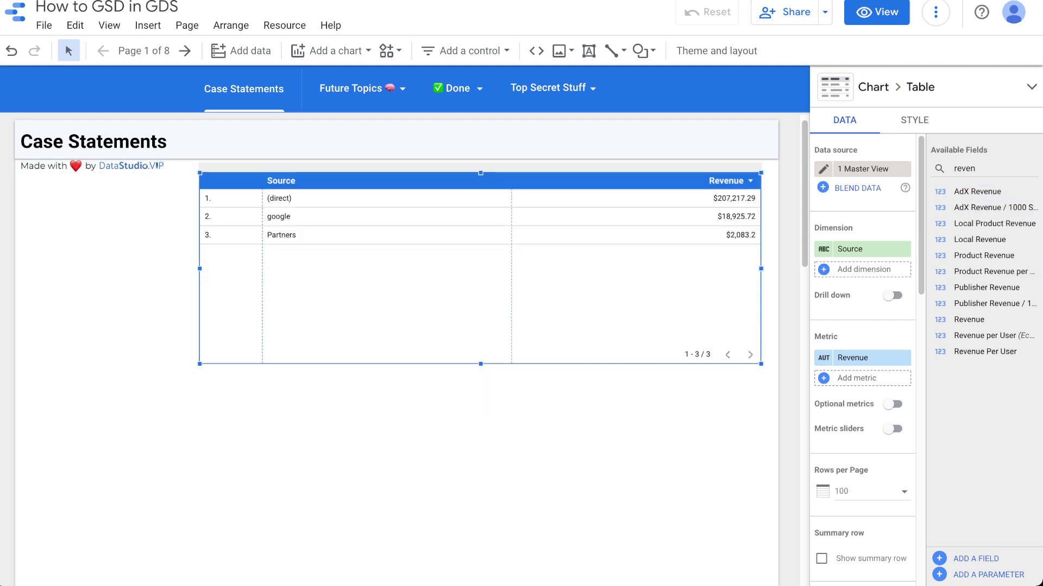
- Add Avg. Order Value as a second metric to the Source table and shift the table slightly left
{"action": "double_click", "coordinate": [964, 168]}
{"action": "type", "text": "averag"}
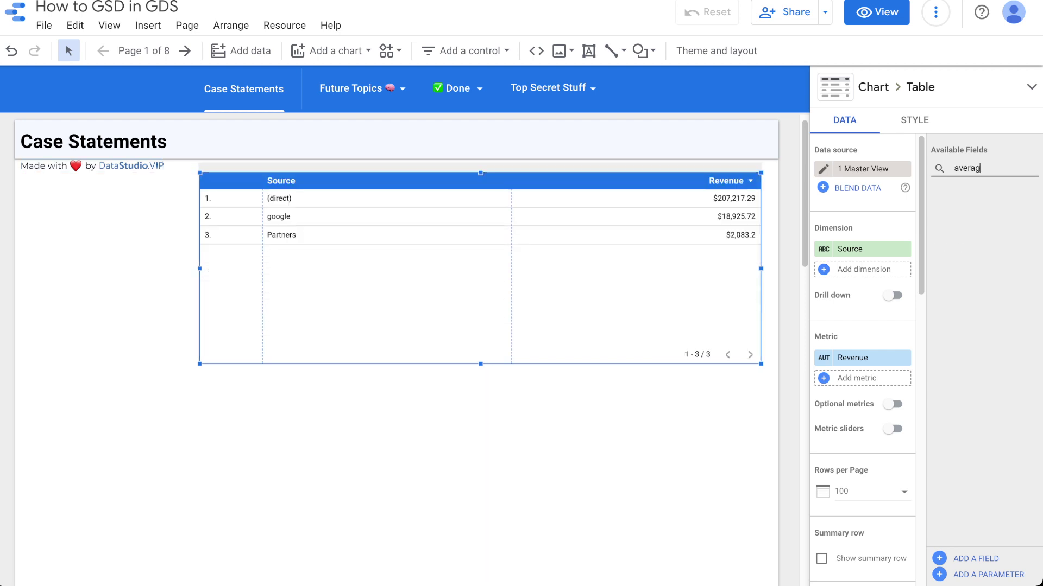
{"action": "type", "text": "e"}
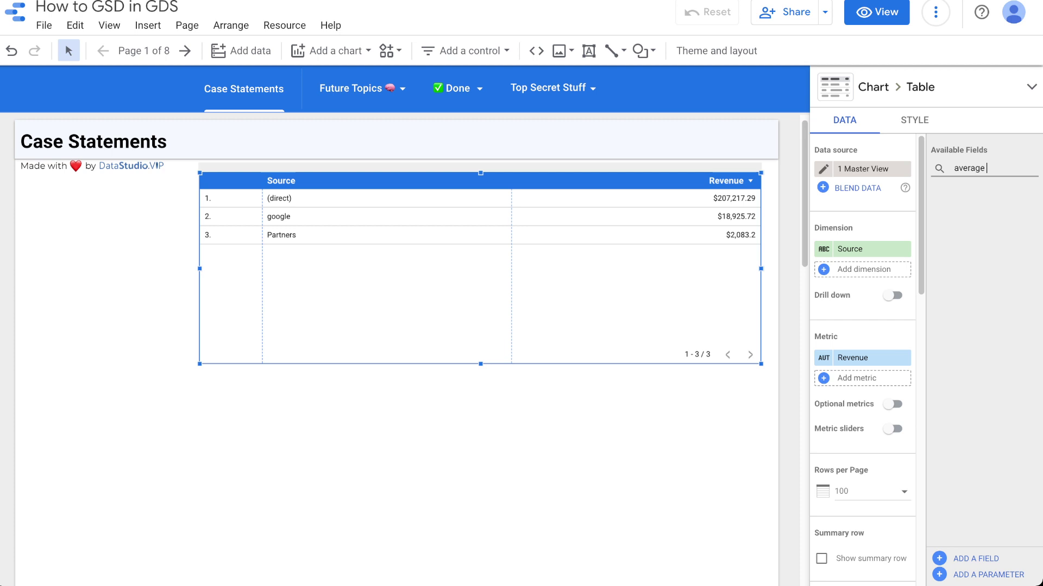
{"action": "key", "text": "BackSpace"}
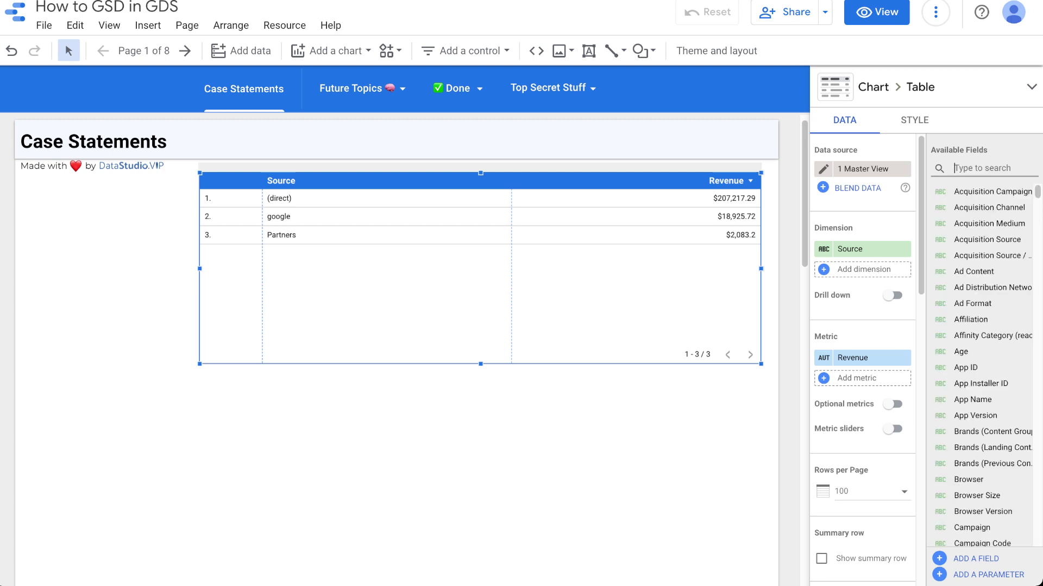
{"action": "left_click_drag", "start_coordinate": [480, 268], "coordinate": [455, 268]}
{"action": "type", "text": "a"}
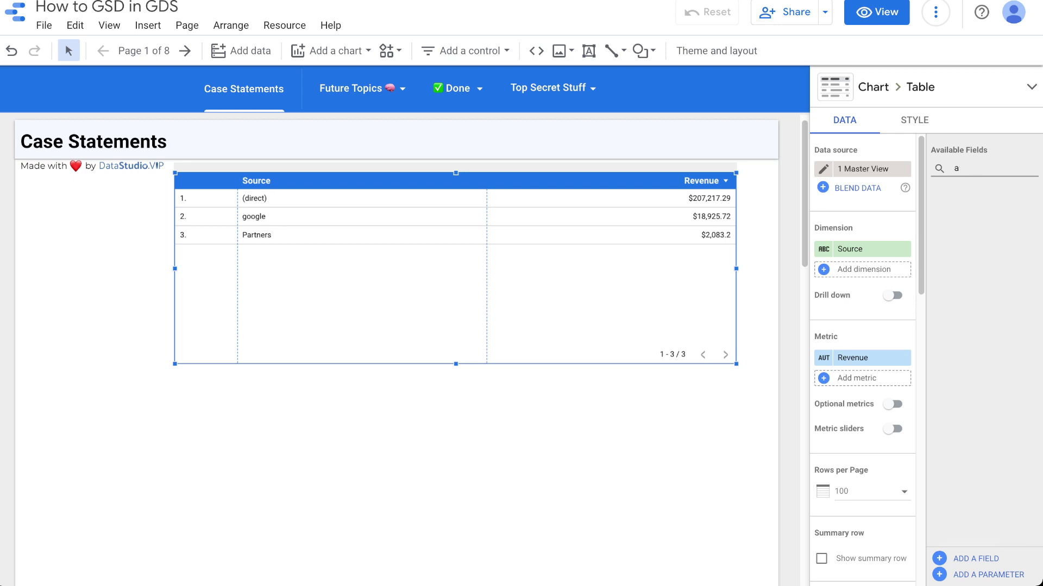
{"action": "type", "text": "vergvg."}
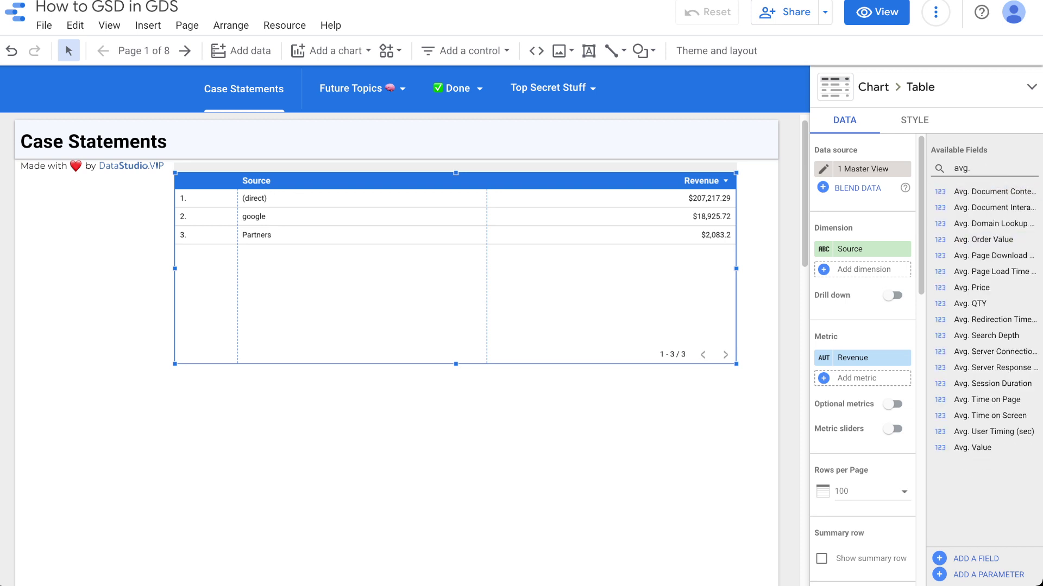
{"action": "mouse_move", "coordinate": [972, 288]}
{"action": "left_mouse_down"}
{"action": "mouse_move", "coordinate": [862, 378]}
{"action": "mouse_move", "coordinate": [978, 288]}
{"action": "left_mouse_up"}
{"action": "left_click_drag", "start_coordinate": [982, 240], "coordinate": [862, 378]}
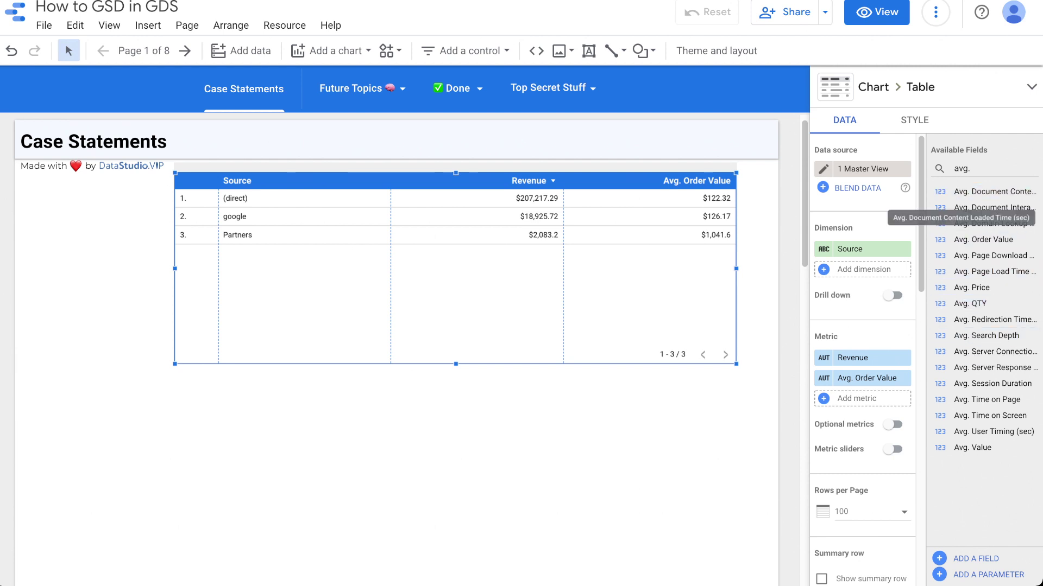
- Shorten the Source table to just fit its rows and keep two copies of it, one beneath the other
{"action": "left_click_drag", "start_coordinate": [455, 364], "coordinate": [456, 276]}
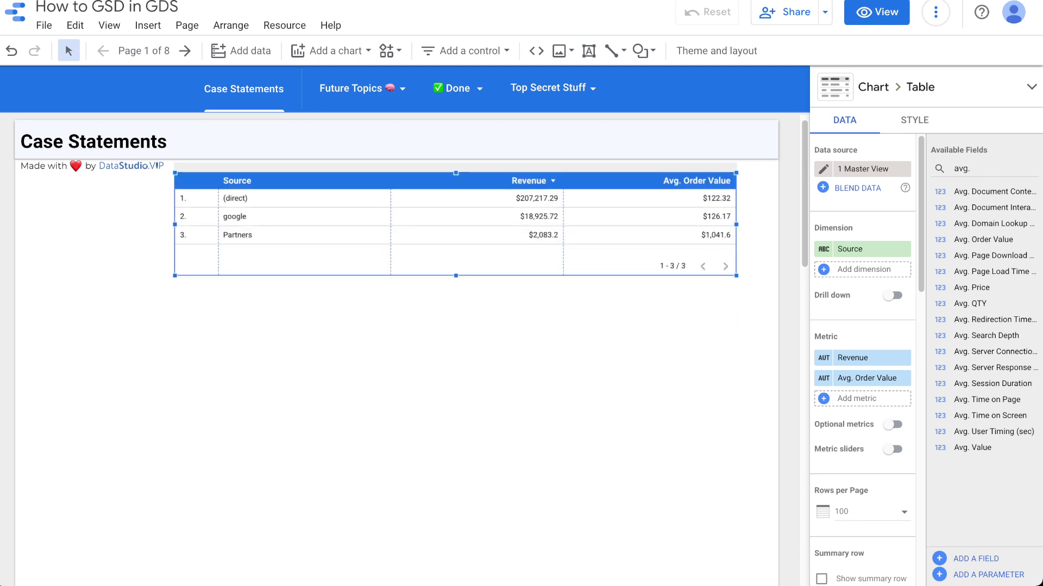
{"action": "left_click_drag", "start_coordinate": [456, 222], "coordinate": [423, 352]}
{"action": "key", "text": "ctrl+v"}
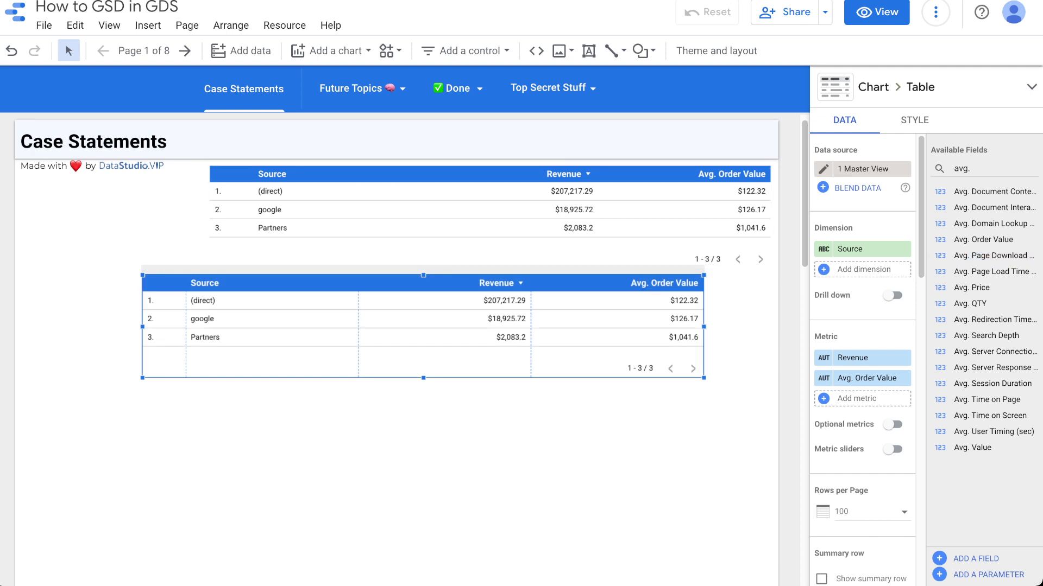
- Replace the lower table's Source dimension with Transaction ID
{"action": "type", "text": "trans"}
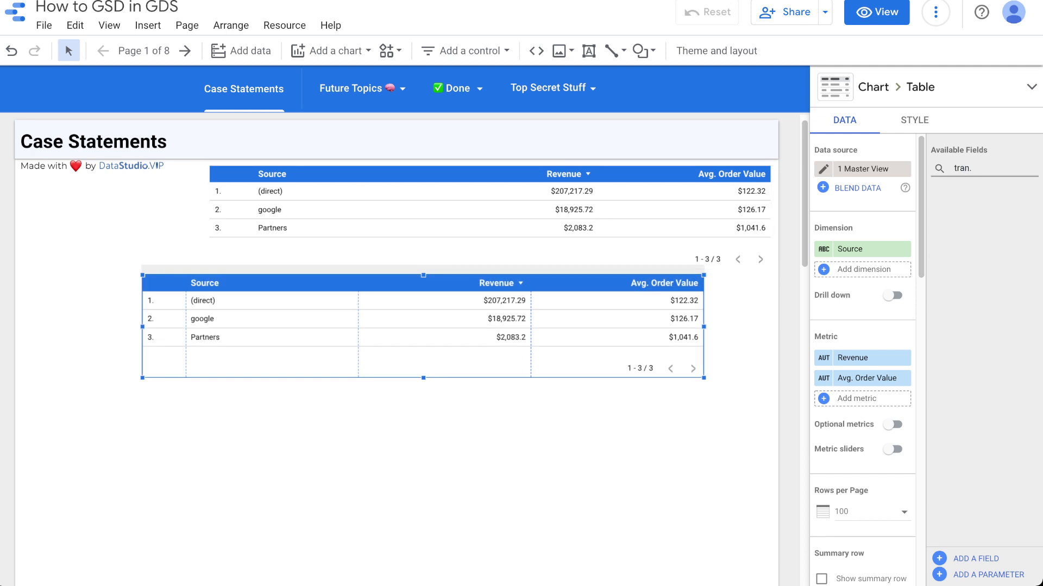
{"action": "key", "text": "BackSpace"}
{"action": "key", "text": "BackSpace"}
{"action": "key", "text": "BackSpace"}
{"action": "key", "text": "BackSpace"}
{"action": "key", "text": "BackSpace"}
{"action": "type", "text": "tran"}
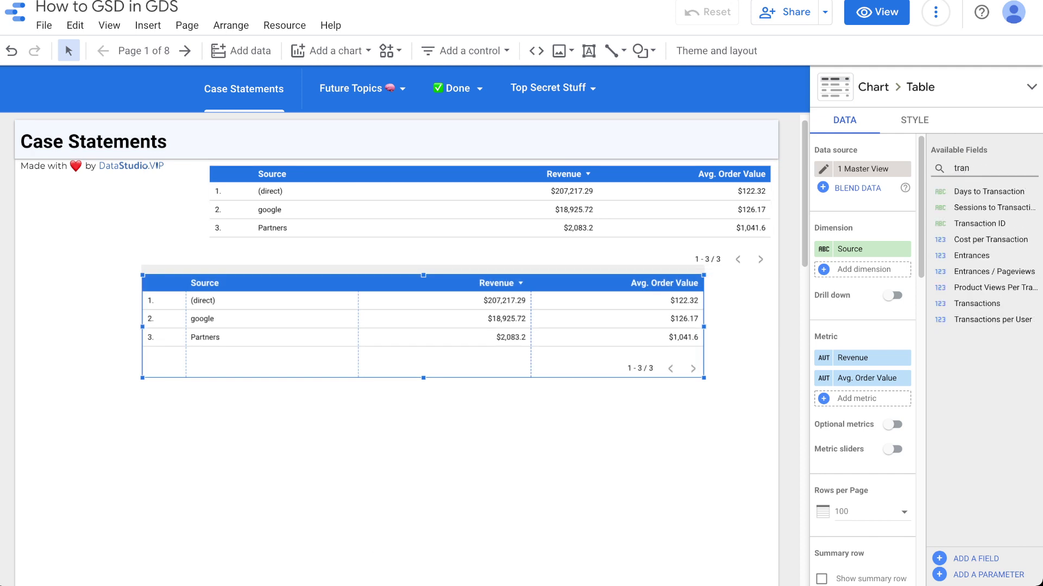
{"action": "left_click_drag", "start_coordinate": [979, 223], "coordinate": [863, 248]}
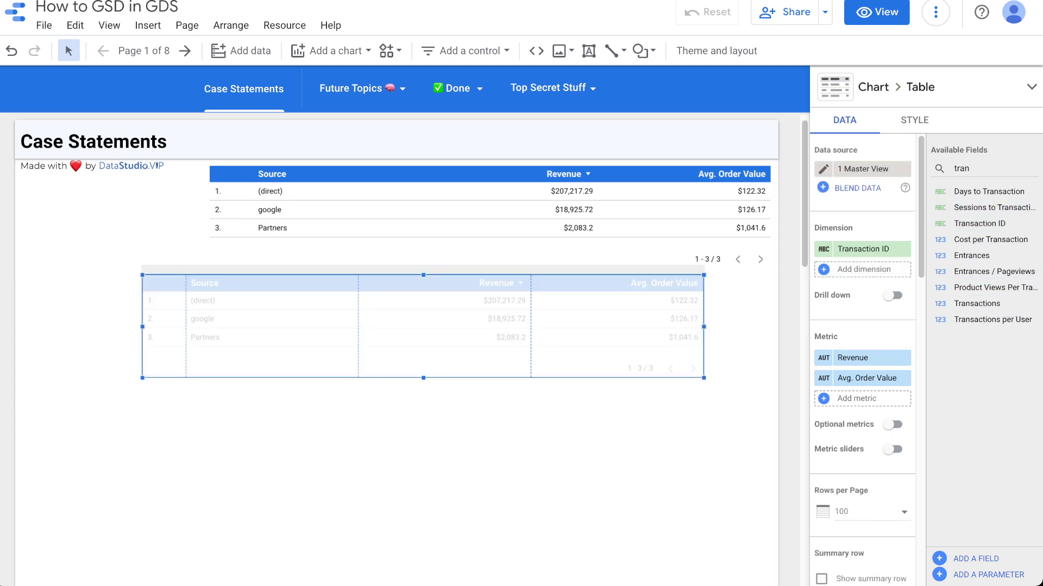
- Remove the Avg. Order Value metric from the Transaction ID table and extend the table downward to show about ten rows
{"action": "double_click", "coordinate": [961, 168]}
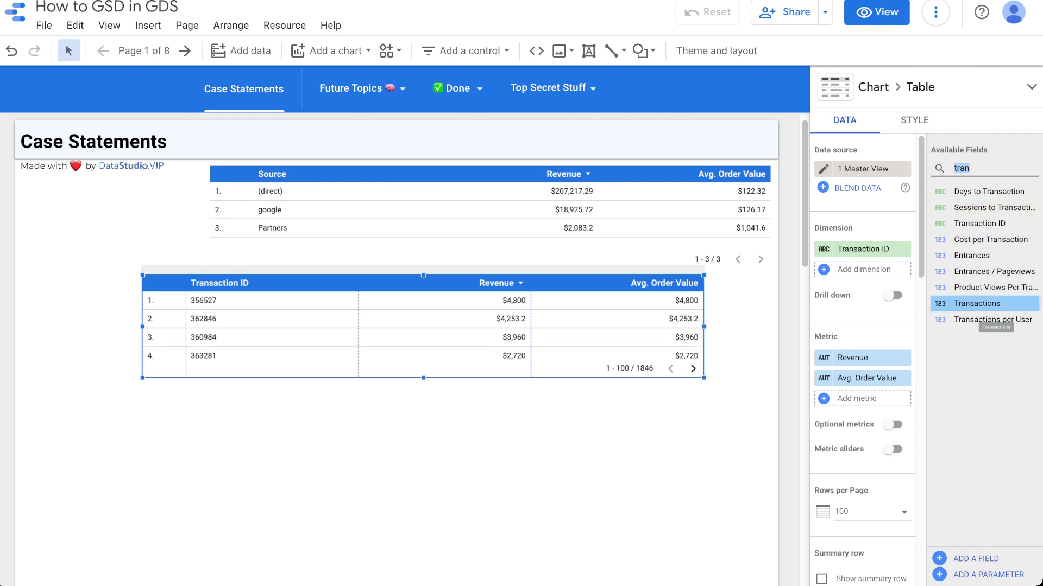
{"action": "left_click", "coordinate": [904, 378]}
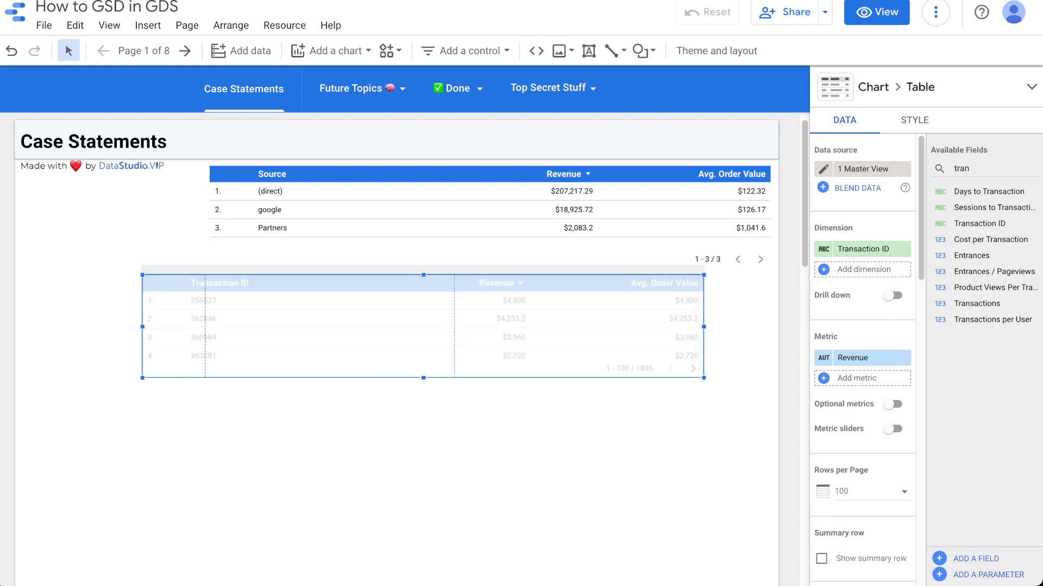
{"action": "left_click_drag", "start_coordinate": [423, 378], "coordinate": [423, 496]}
- Examine how revenue is spread over the individual transactions in the lower table, down to row 100
{"action": "scroll", "coordinate": [422, 384], "scroll_direction": "down", "scroll_amount": 1}
{"action": "scroll", "coordinate": [423, 384], "scroll_direction": "up", "scroll_amount": 1}
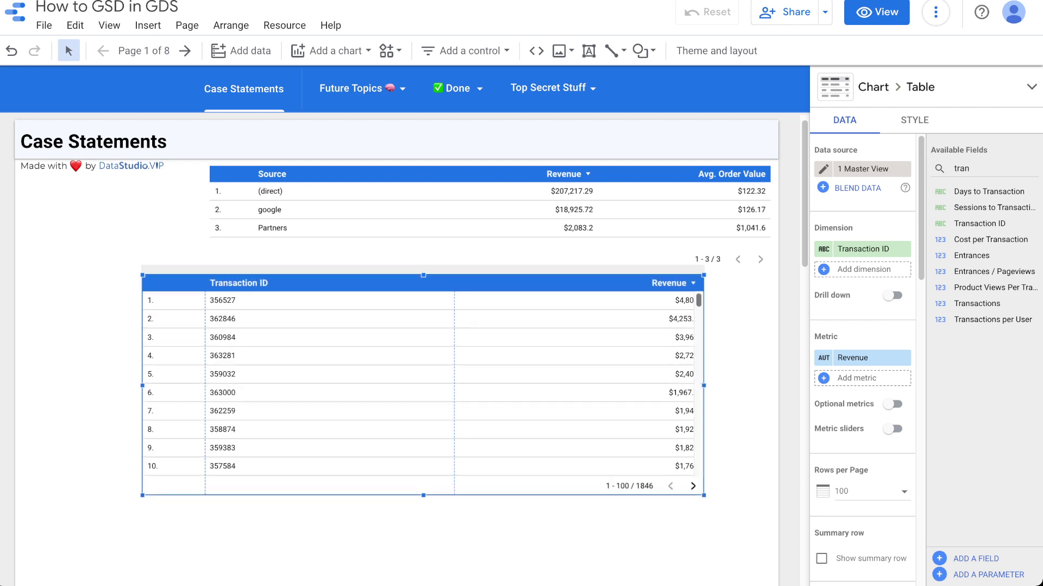
{"action": "scroll", "coordinate": [422, 380], "scroll_direction": "down", "scroll_amount": 20}
{"action": "scroll", "coordinate": [422, 380], "scroll_direction": "down", "scroll_amount": 3}
{"action": "scroll", "coordinate": [422, 380], "scroll_direction": "down", "scroll_amount": 1}
{"action": "scroll", "coordinate": [423, 380], "scroll_direction": "down", "scroll_amount": 8}
{"action": "scroll", "coordinate": [423, 380], "scroll_direction": "up", "scroll_amount": 12}
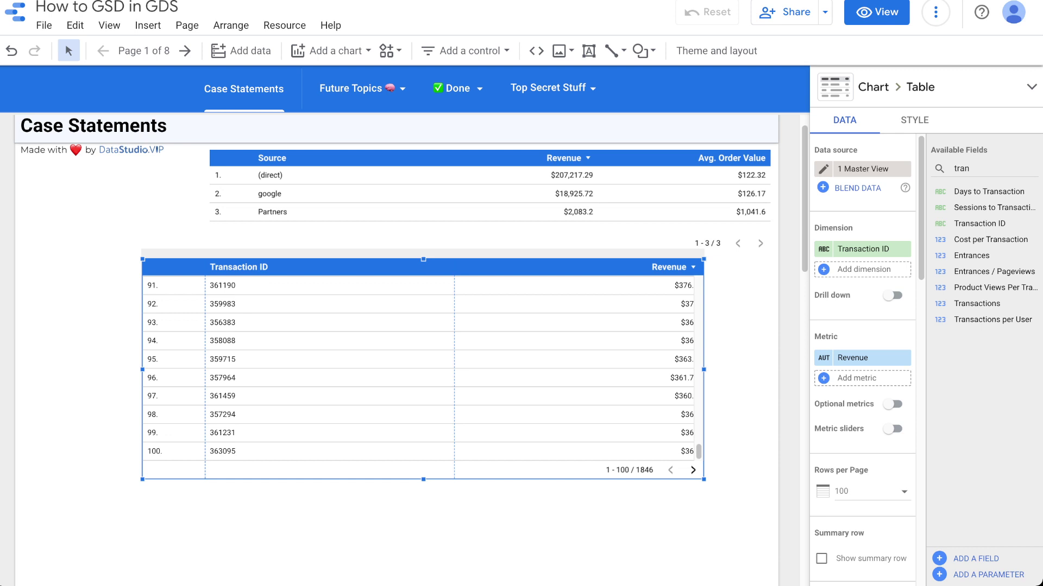
{"action": "scroll", "coordinate": [423, 380], "scroll_direction": "up", "scroll_amount": 20}
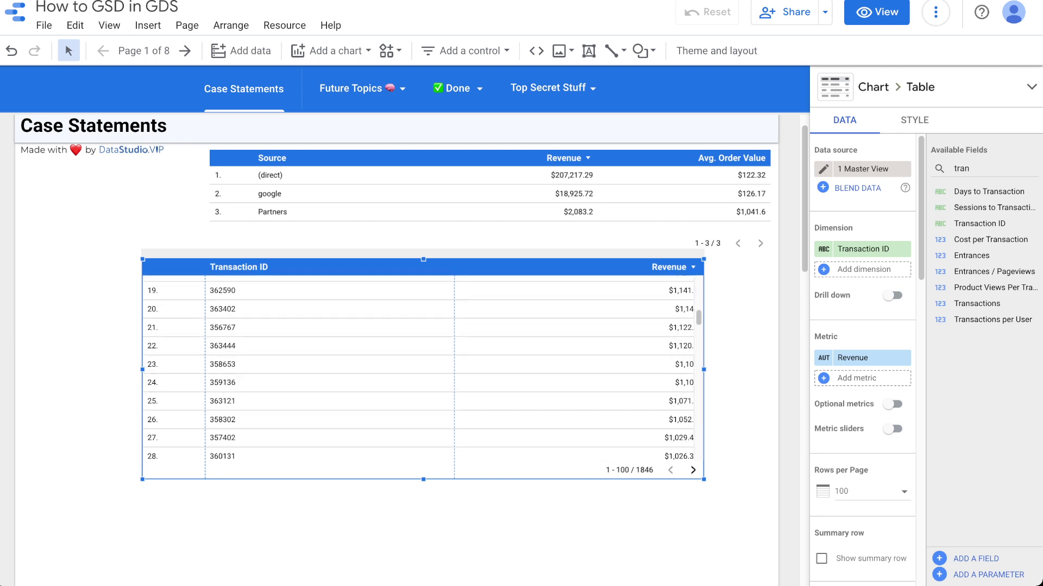
{"action": "scroll", "coordinate": [423, 380], "scroll_direction": "up", "scroll_amount": 1}
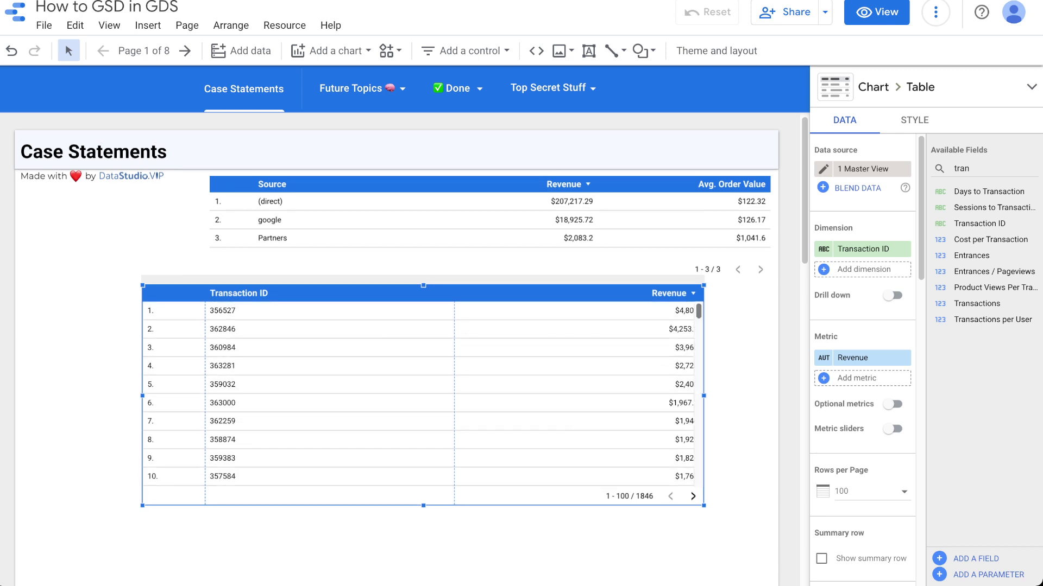
{"action": "scroll", "coordinate": [422, 394], "scroll_direction": "down", "scroll_amount": 13}
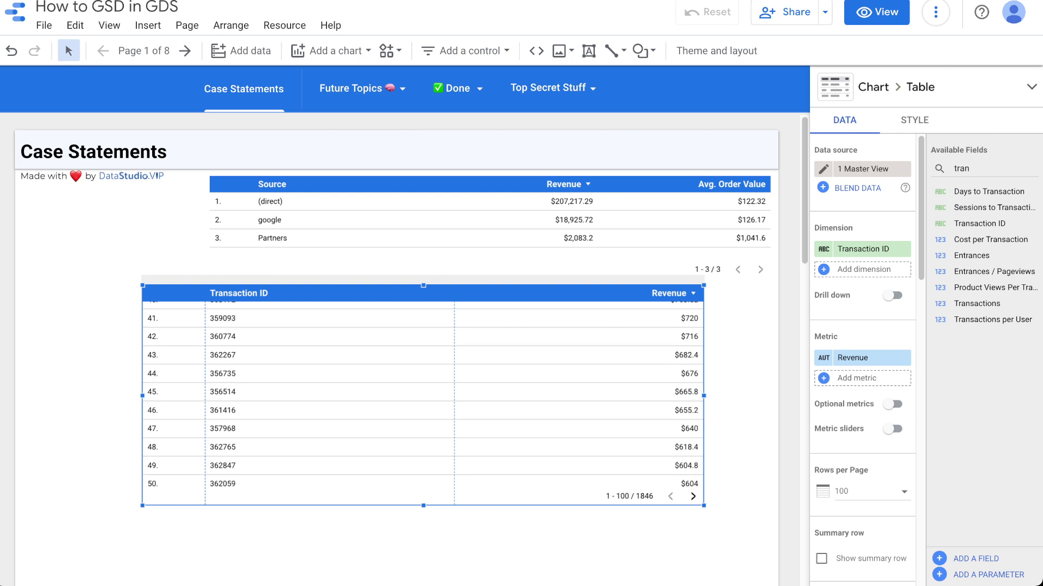
{"action": "left_click", "coordinate": [976, 558]}
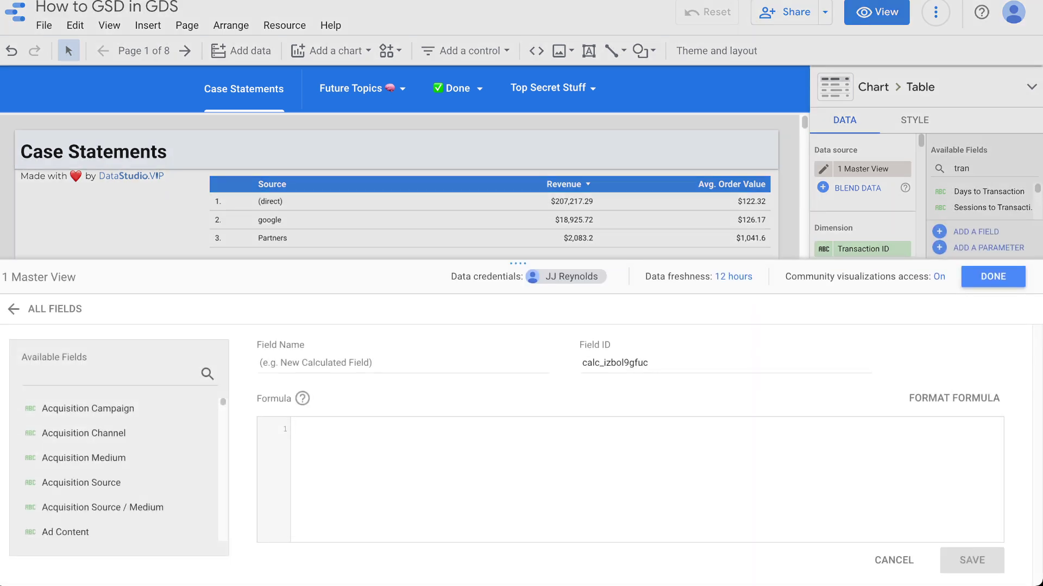
{"action": "left_click_drag", "start_coordinate": [518, 264], "coordinate": [517, 436]}
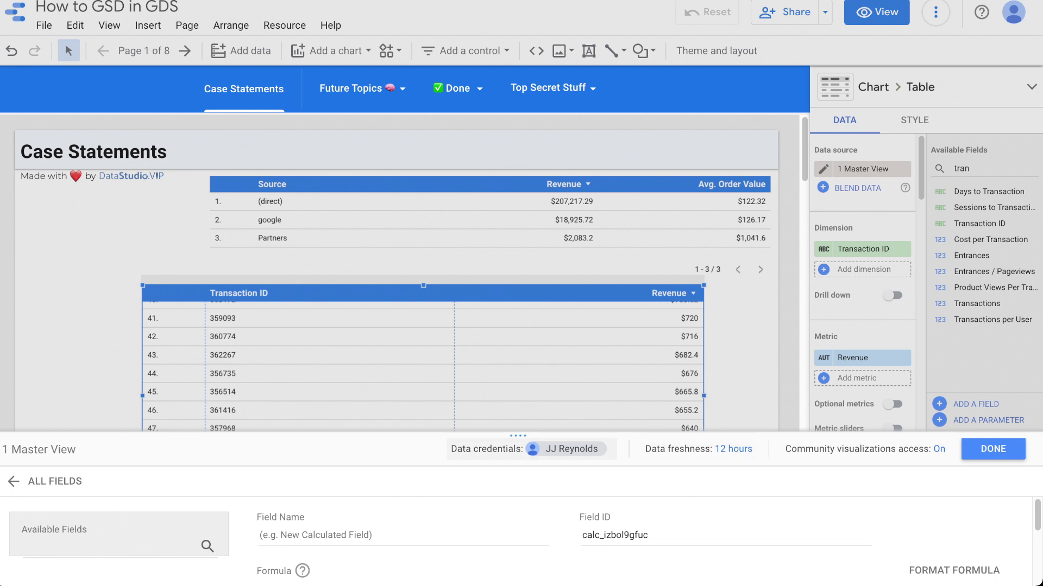
{"action": "left_click", "coordinate": [992, 348]}
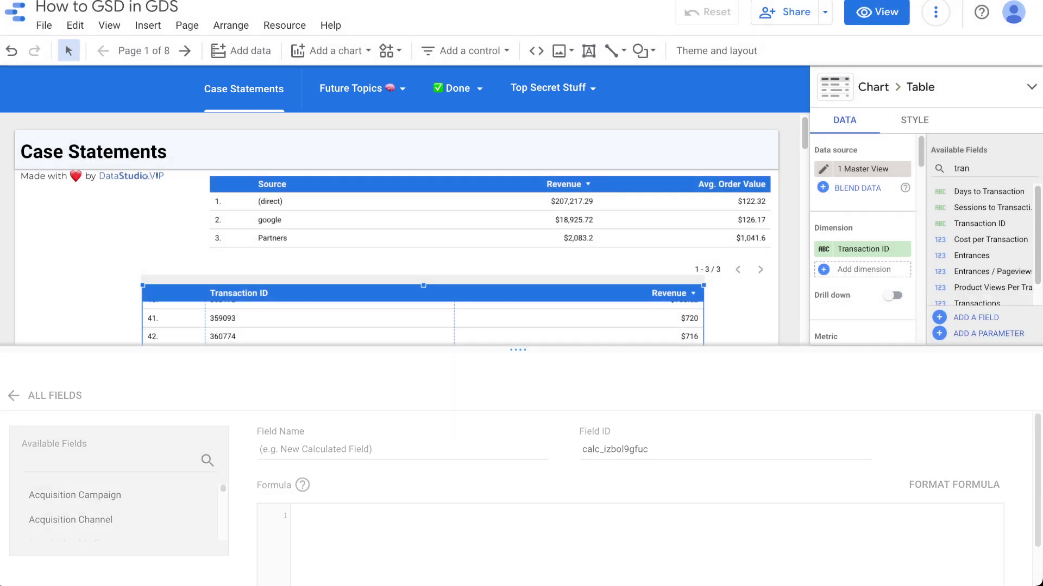
- Search the available fields of 1 Master View for the transaction and revenue fields
{"action": "double_click", "coordinate": [961, 168]}
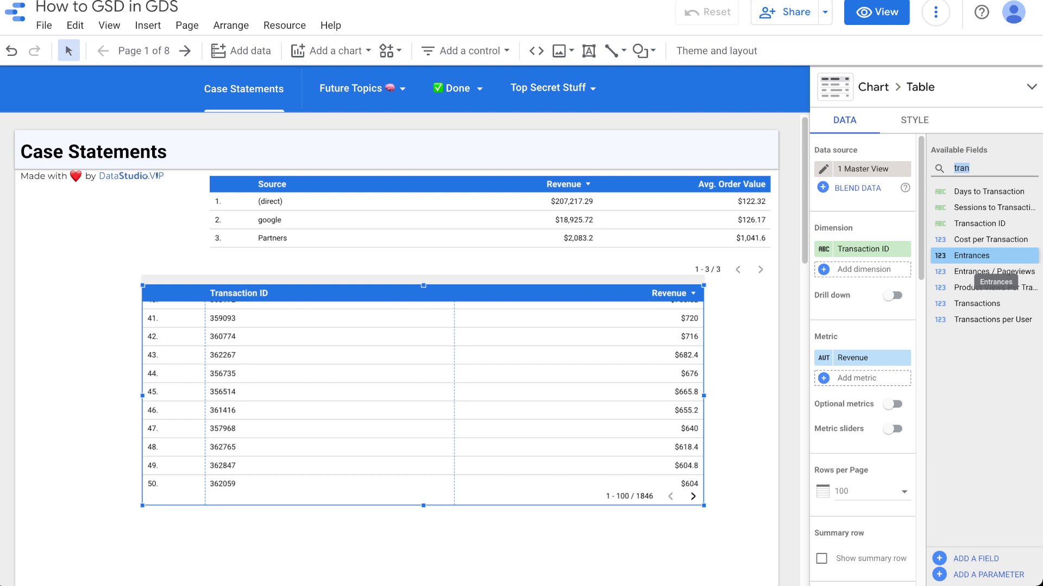
{"action": "type", "text": "revene"}
{"action": "key", "text": "ctrl+a"}
{"action": "type", "text": "transact"}
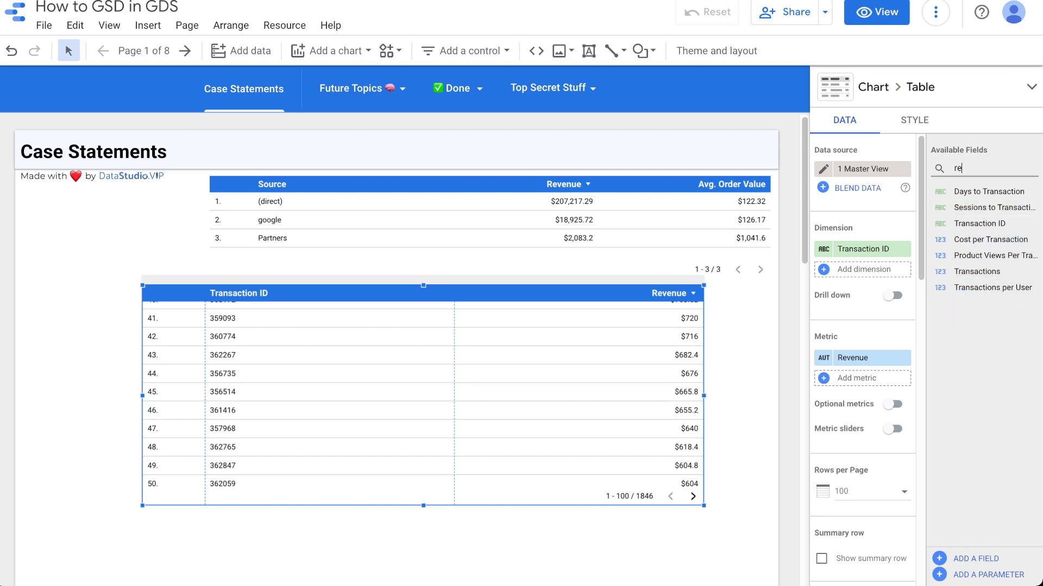
{"action": "key", "text": "ctrl+a"}
{"action": "type", "text": "reven"}
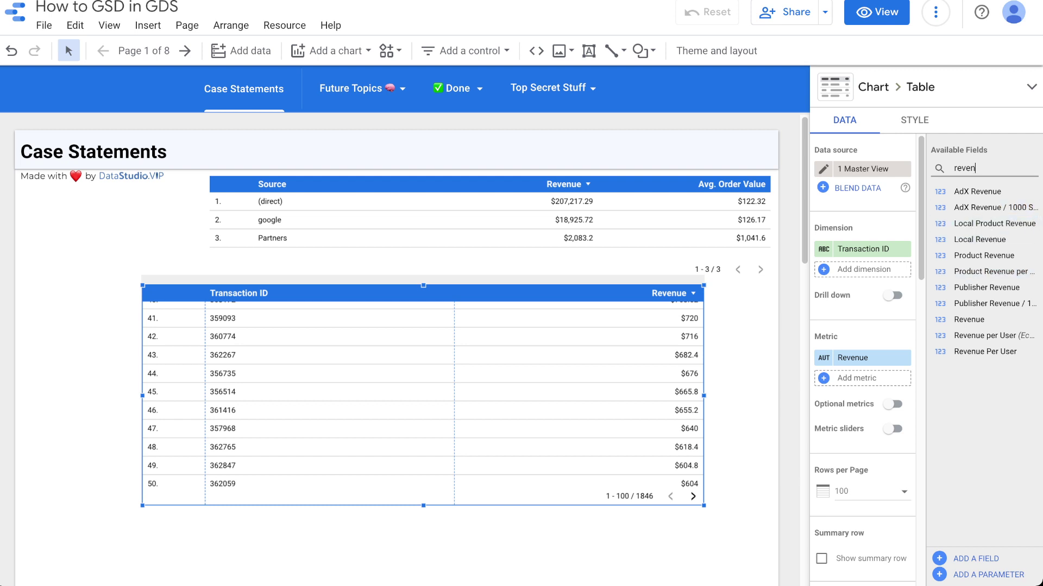
- Shorten the Transaction ID table to about six rows and open a new calculated field in 1 Master View for formula entry
{"action": "left_click_drag", "start_coordinate": [423, 506], "coordinate": [423, 416]}
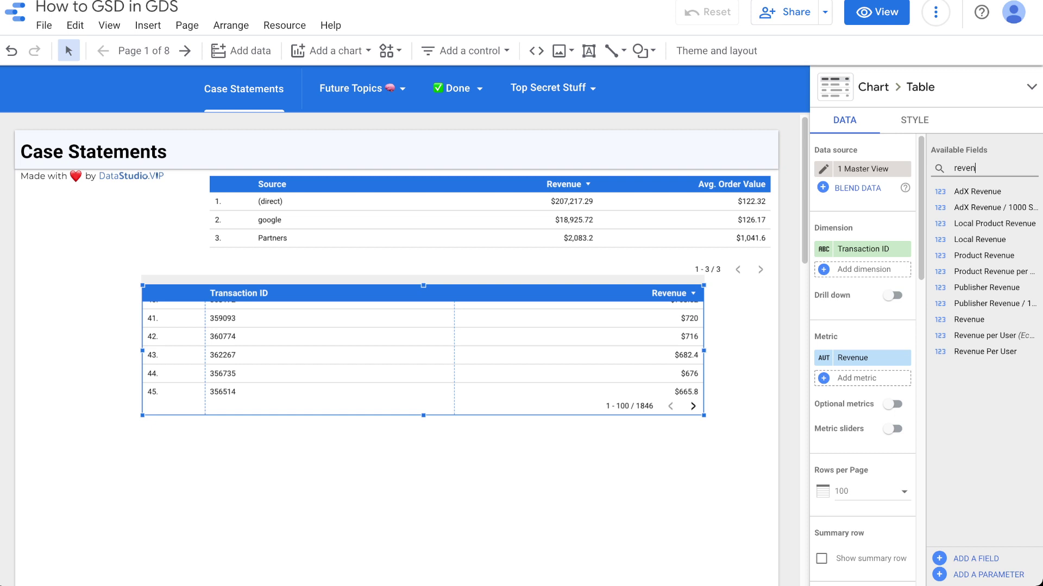
{"action": "left_click", "coordinate": [975, 559]}
{"action": "left_click", "coordinate": [431, 481]}
{"action": "type", "text": "reve"}
{"action": "key", "text": "Down"}
{"action": "key", "text": "Return"}
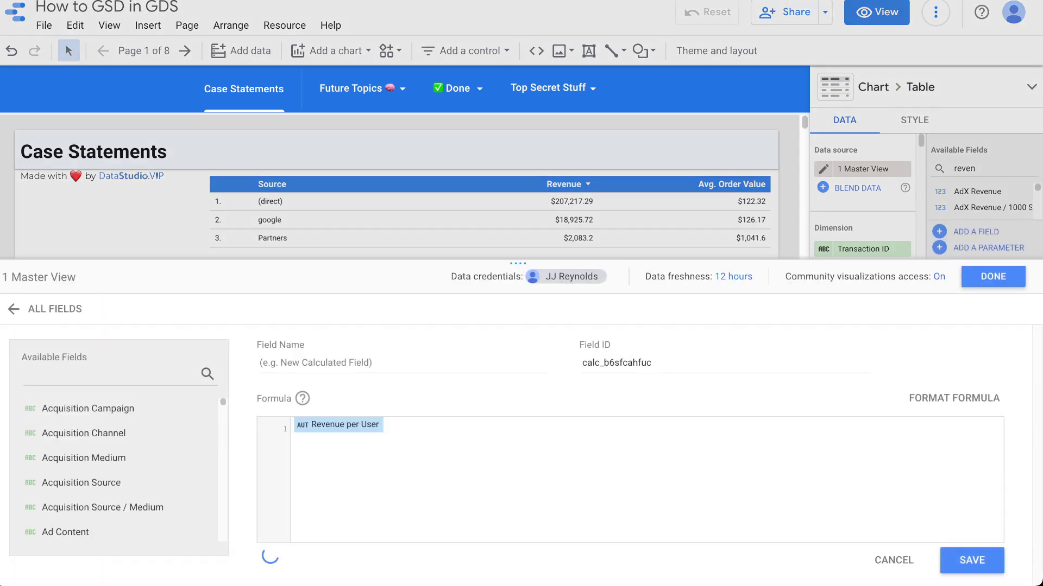
{"action": "key", "text": "Return"}
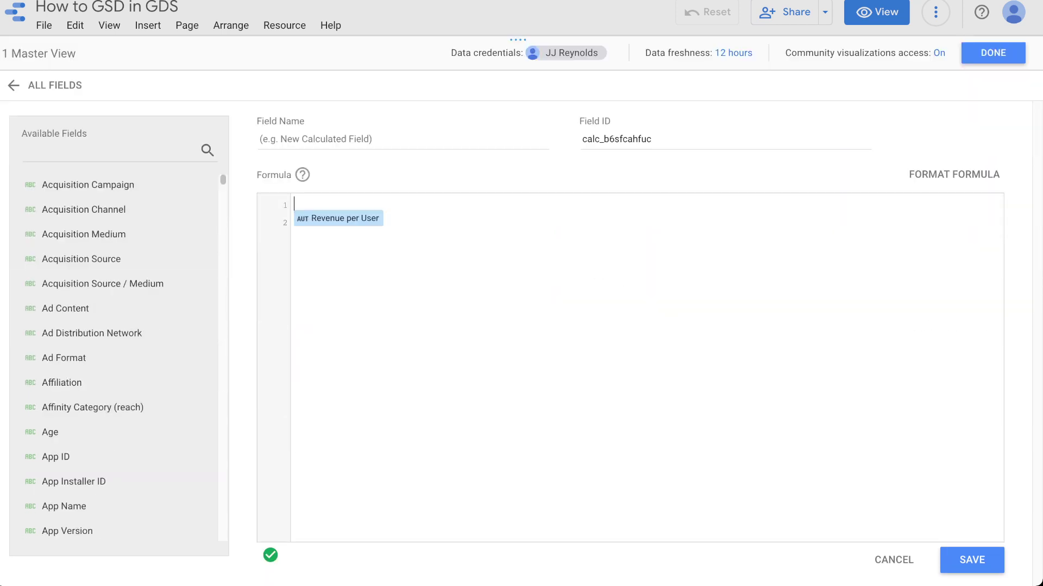
{"action": "key", "text": "ctrl+a"}
{"action": "key", "text": "BackSpace"}
{"action": "type", "text": "when"}
{"action": "key", "text": "BackSpace"}
{"action": "key", "text": "BackSpace"}
{"action": "key", "text": "BackSpace"}
{"action": "key", "text": "BackSpace"}
{"action": "key", "text": "BackSpace"}
- Start a CASE formula with a first condition that labels Revenue > 1000 as "🐳 Whales"
{"action": "type", "text": "case when "}
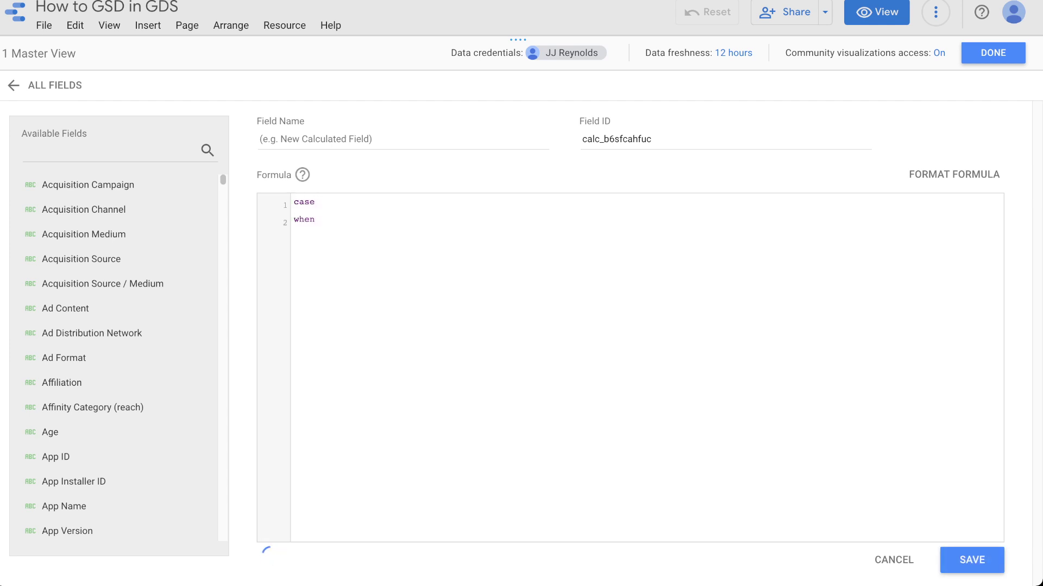
{"action": "type", "text": "reve"}
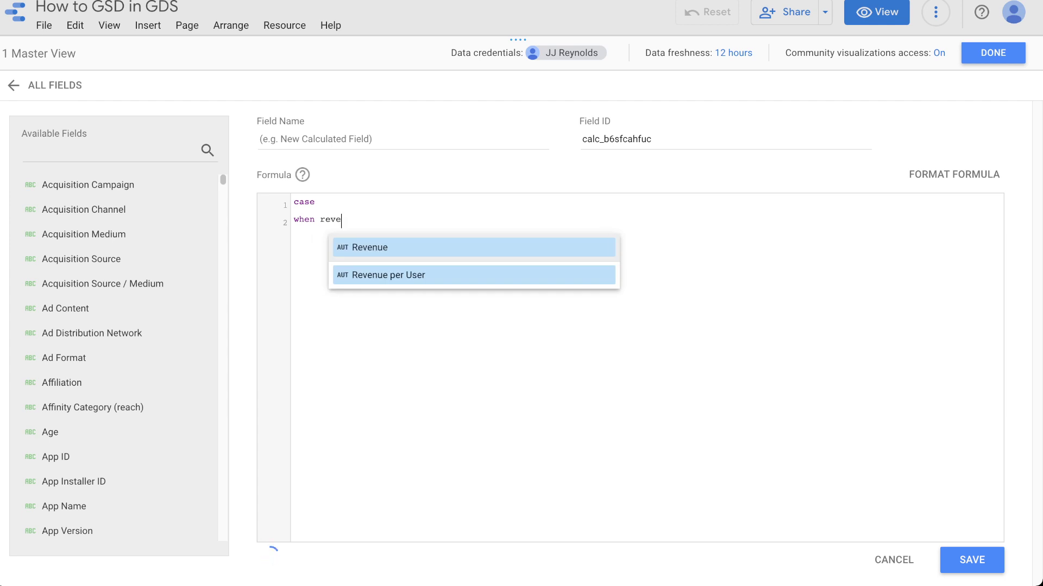
{"action": "key", "text": "Return"}
{"action": "type", "text": "> "}
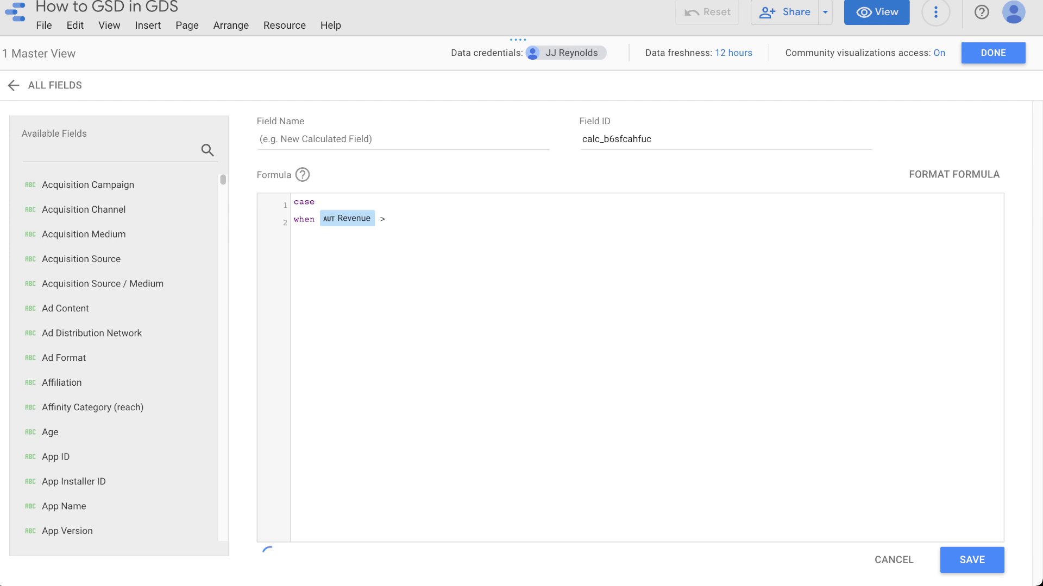
{"action": "type", "text": "1000 then \""}
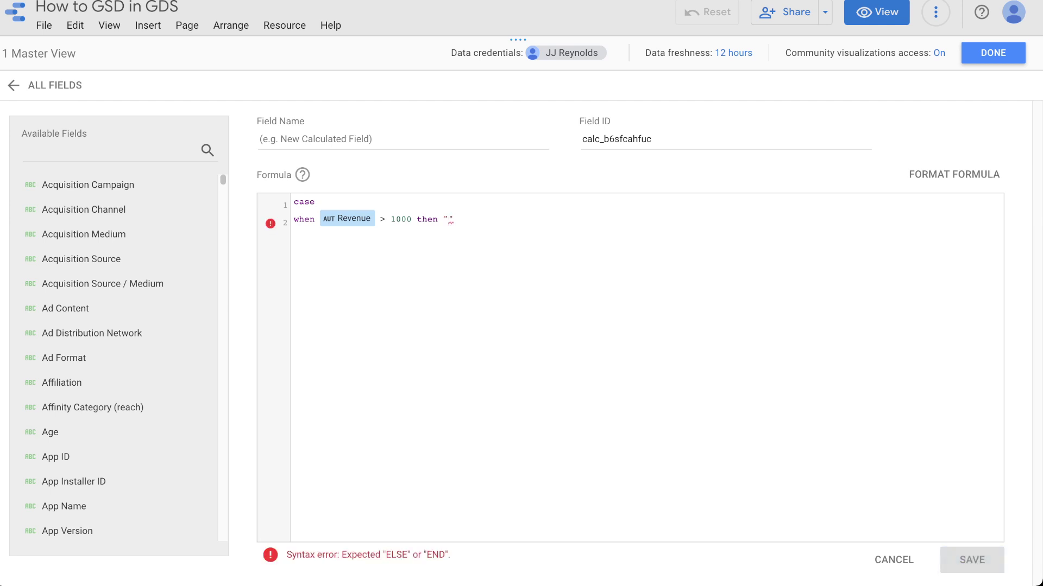
{"action": "type", "text": "🐳 Whales"}
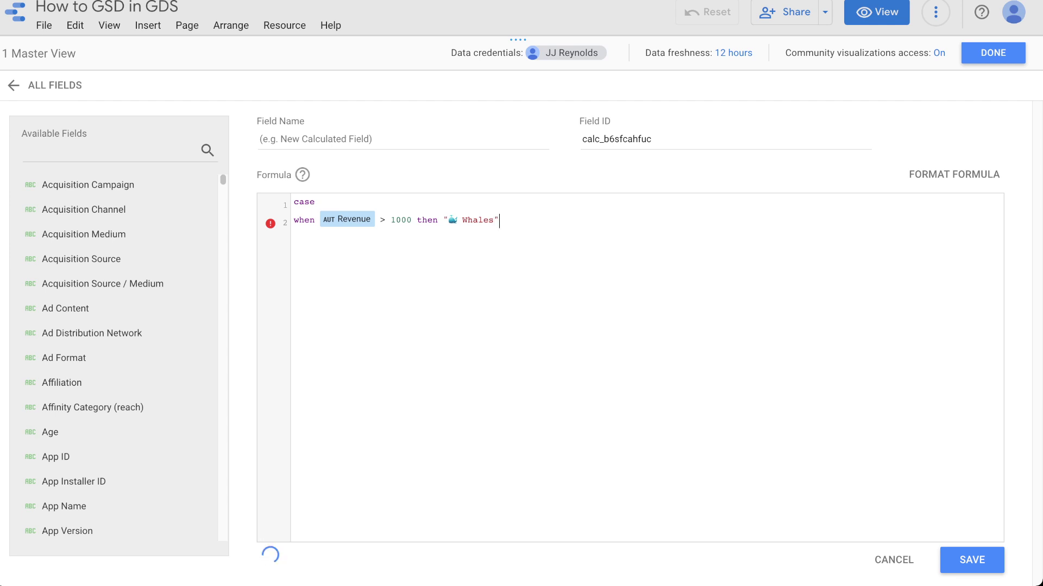
- Add a condition labelling Revenue < 1000 and Revenue >= 300 as a cat emoji plus "Kitty Cats", and change the Whales comparison to >=
{"action": "key", "text": "Return"}
{"action": "type", "text": "when reve"}
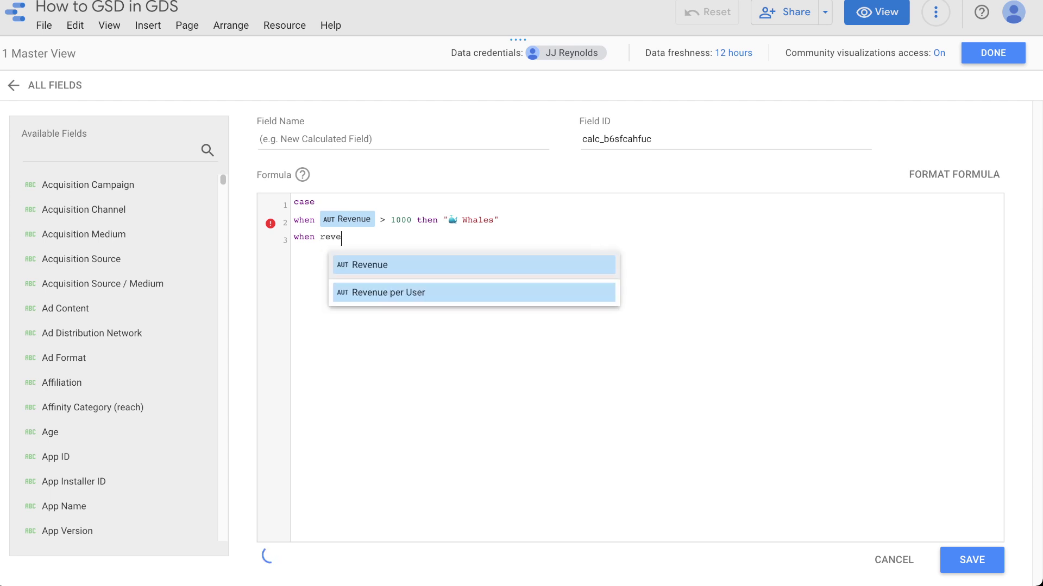
{"action": "key", "text": "Return"}
{"action": "type", "text": "<"}
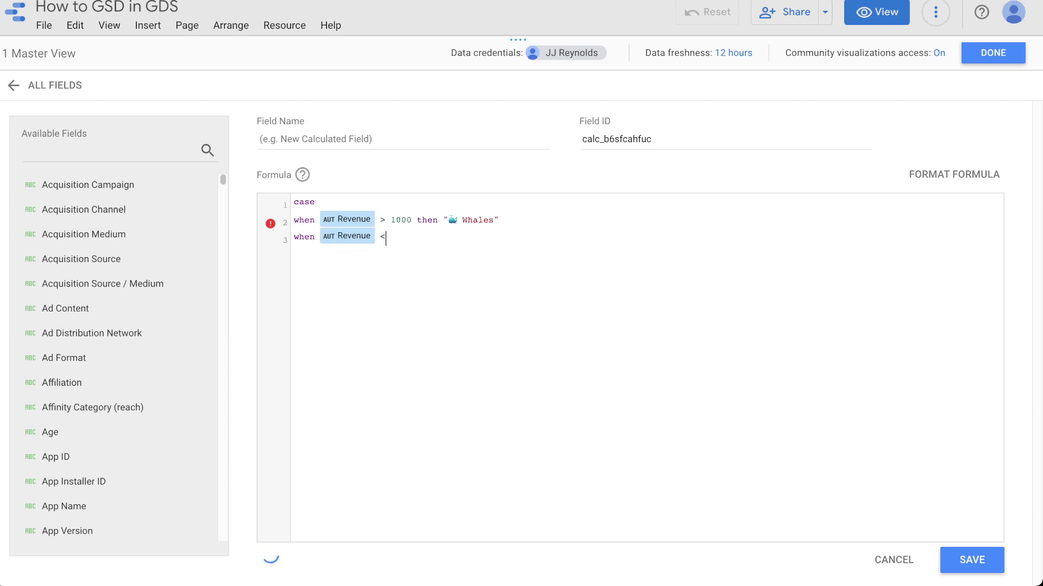
{"action": "left_click", "coordinate": [385, 220]}
{"action": "type", "text": "="}
{"action": "type", "text": " 100"}
{"action": "type", "text": "0 and reve"}
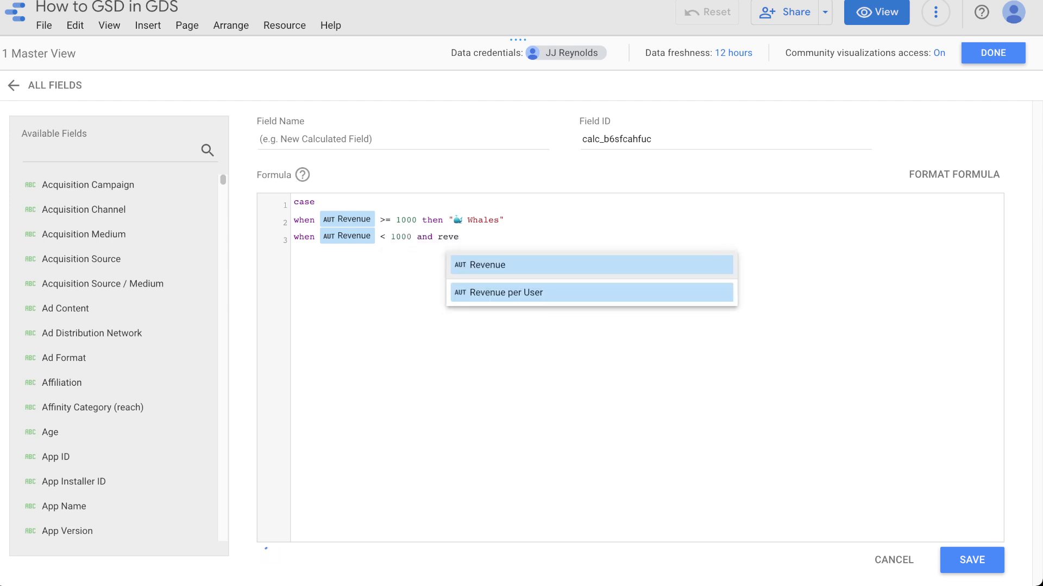
{"action": "key", "text": "Return"}
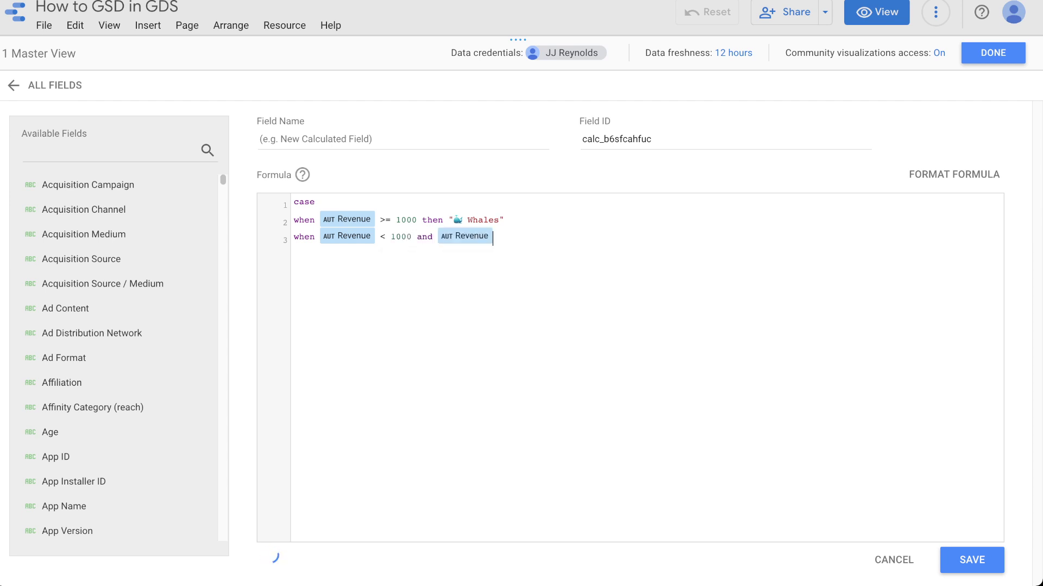
{"action": "type", "text": "> =300 then \""}
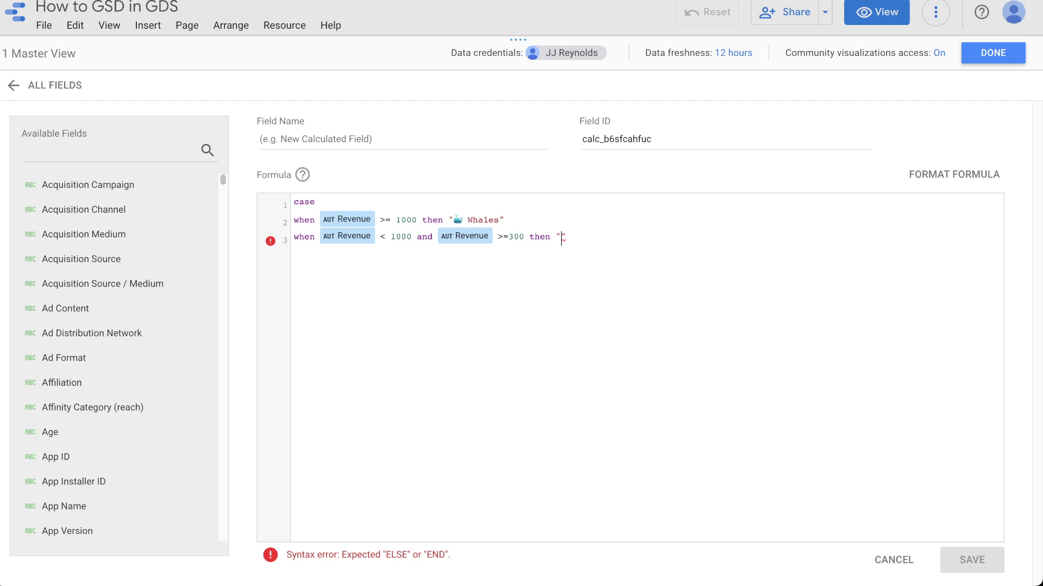
{"action": "type", "text": "🙀"}
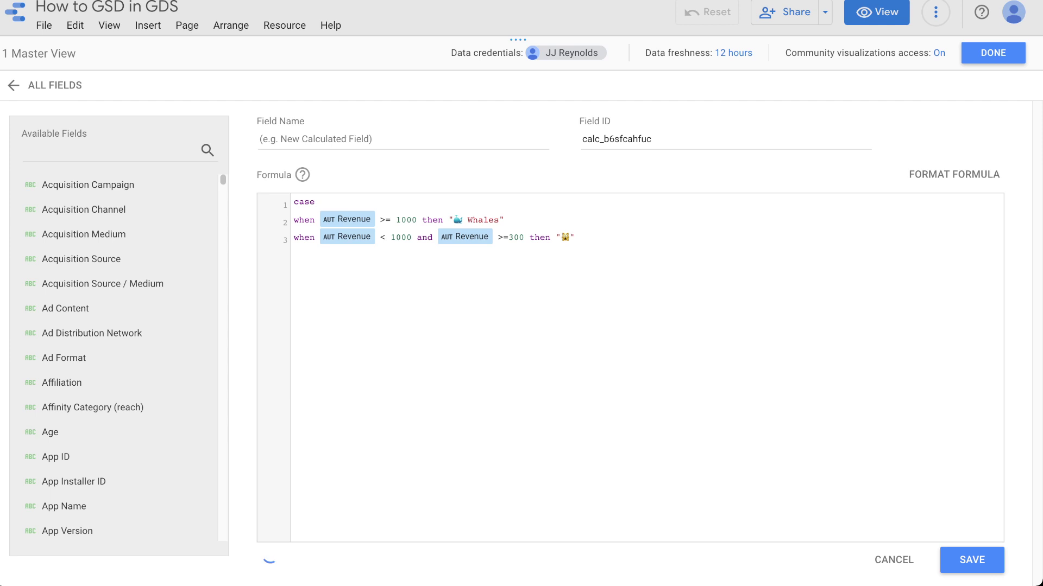
{"action": "type", "text": " Kitty Cats"}
{"action": "key", "text": "Right"}
- Add a third condition to the CASE formula that labels Revenue < 1000 as "🐭 Mouse"
{"action": "type", "text": "When reven"}
{"action": "key", "text": "Return"}
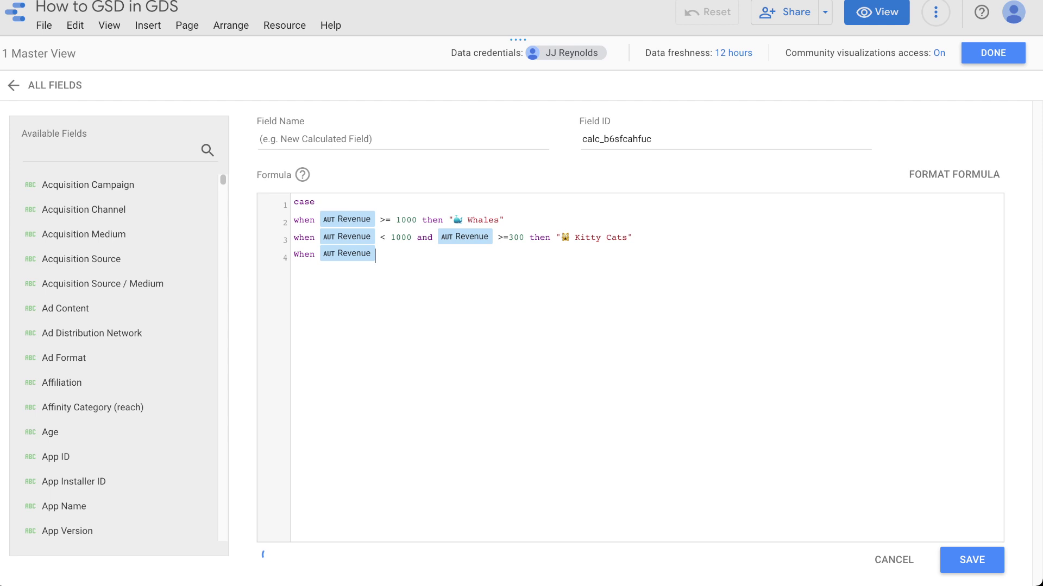
{"action": "type", "text": "< 1000 then \""}
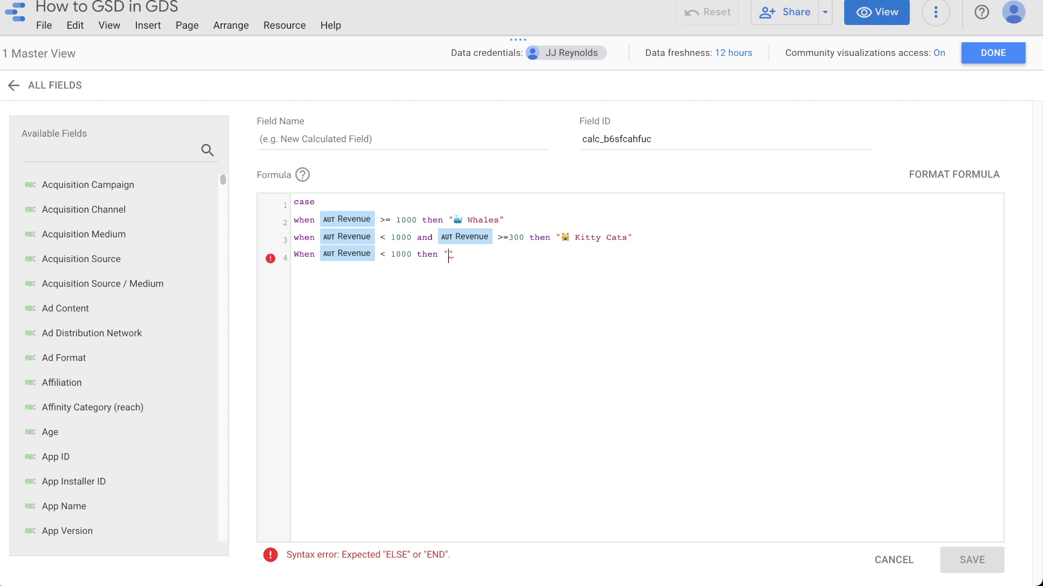
{"action": "type", "text": "🐭 "}
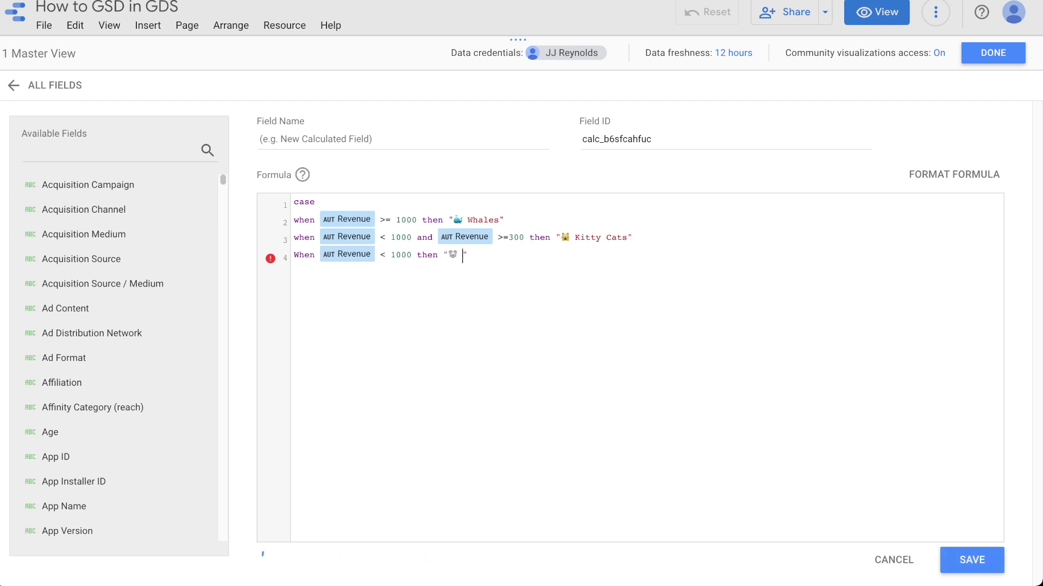
{"action": "type", "text": "Mouse"}
{"action": "key", "text": "Right"}
- Finish the CASE formula with the fallback else "Oops" and the closing end
{"action": "type", "text": "else \"Oops"}
{"action": "key", "text": "Return"}
{"action": "type", "text": "end"}
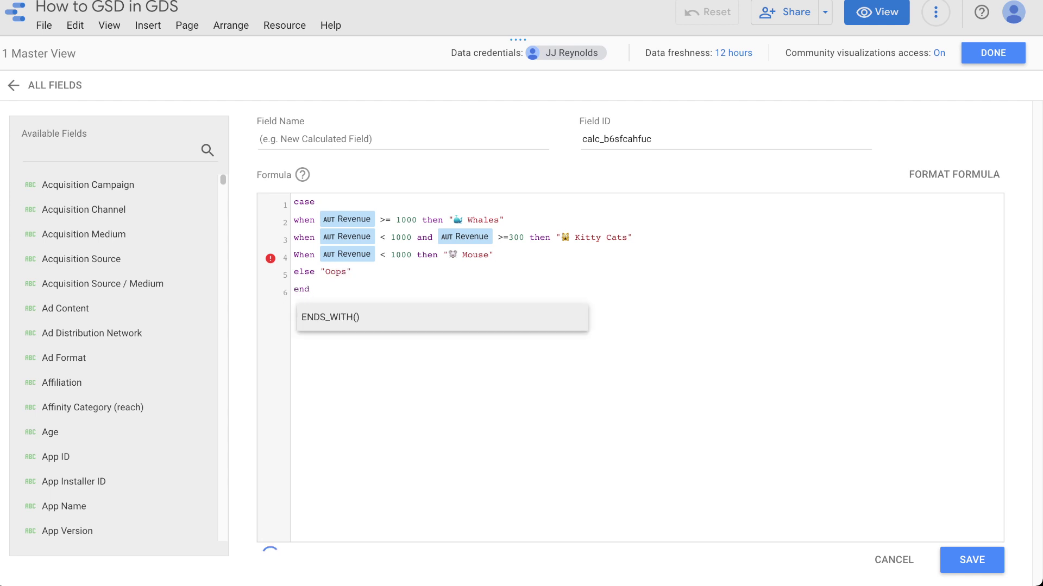
{"action": "left_click", "coordinate": [494, 254]}
- Review the CASE formula line by line, from the opening keyword through the Whales and Kitty Cats conditions
{"action": "triple_click", "coordinate": [305, 202]}
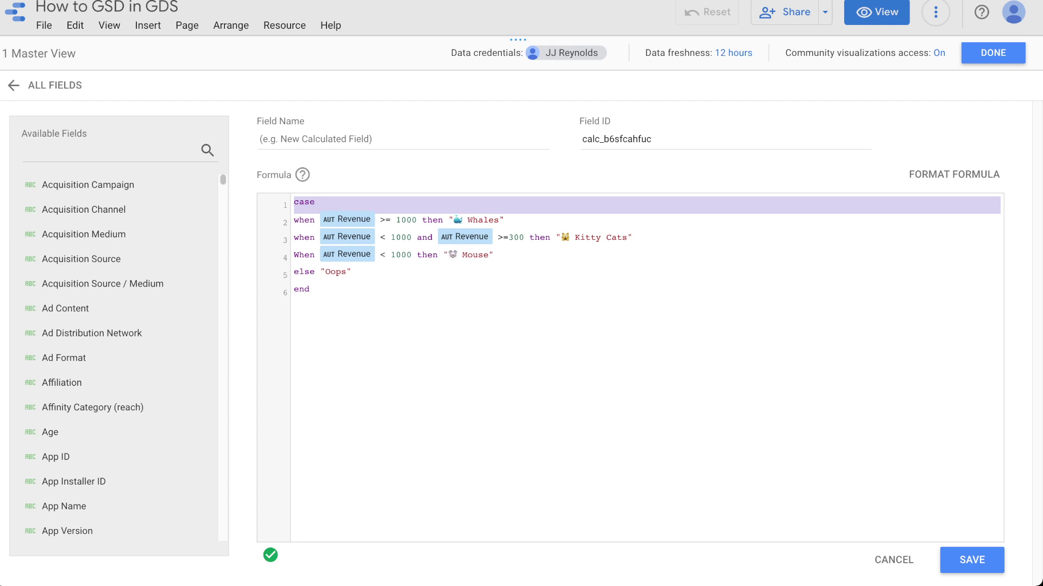
{"action": "left_click", "coordinate": [310, 221]}
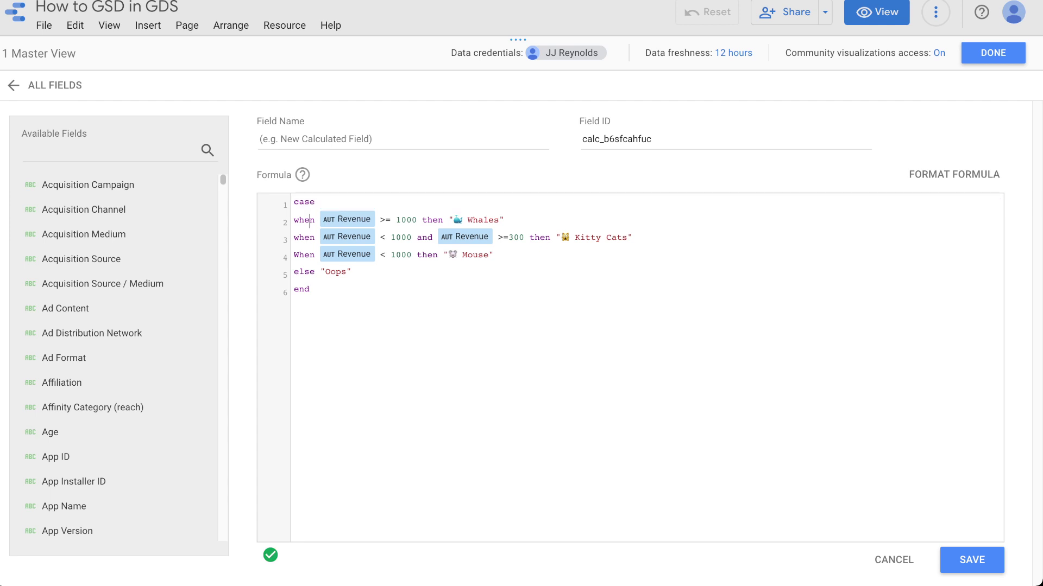
{"action": "left_click_drag", "start_coordinate": [422, 220], "coordinate": [504, 220]}
{"action": "left_click_drag", "start_coordinate": [298, 238], "coordinate": [400, 238]}
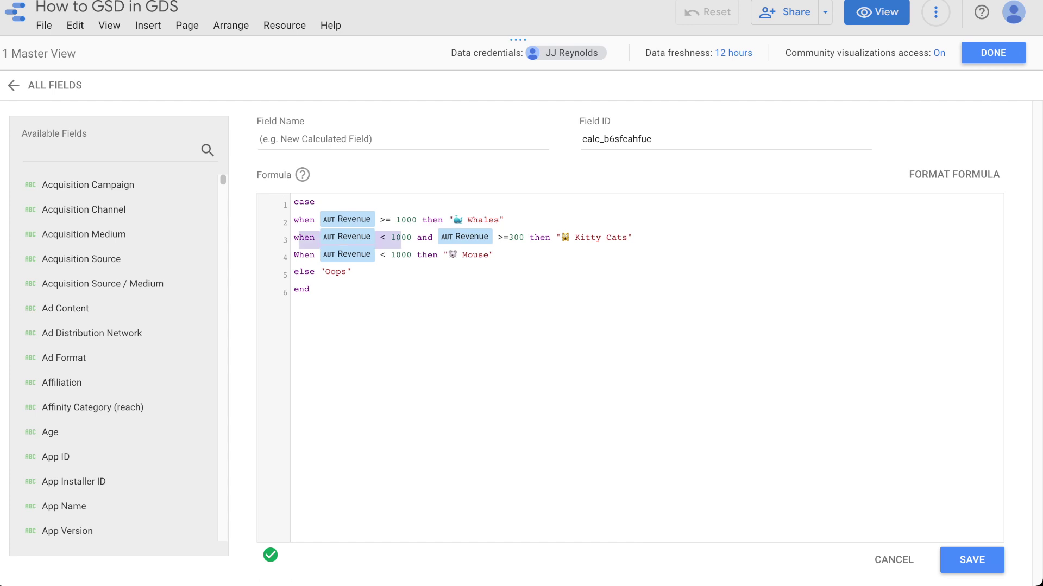
{"action": "left_click", "coordinate": [380, 237]}
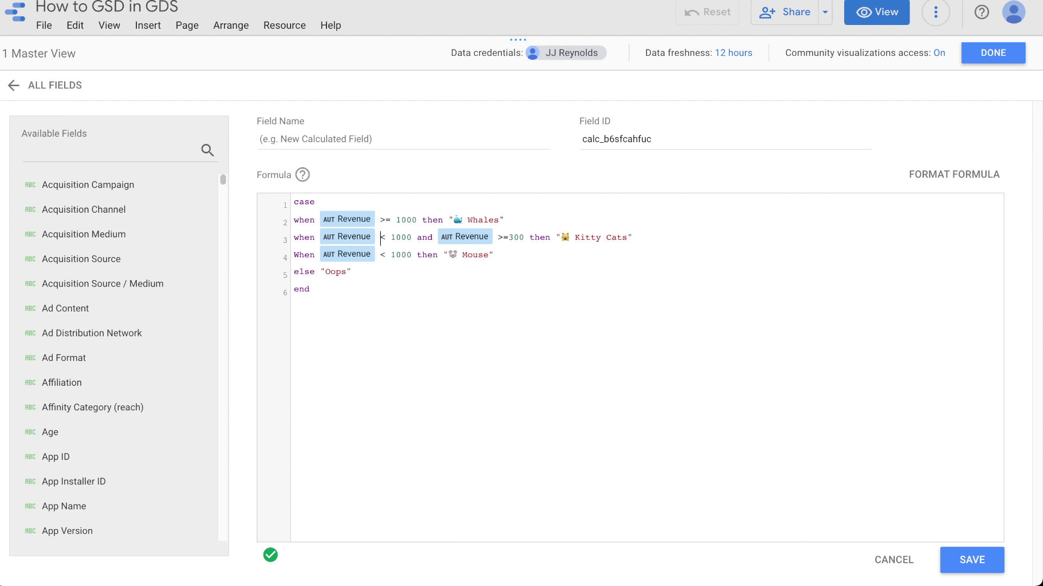
{"action": "left_click_drag", "start_coordinate": [509, 237], "coordinate": [560, 237]}
{"action": "left_click", "coordinate": [627, 237]}
- Name the calculated field "Transaction Segmentation", save it and return to the report
{"action": "left_click", "coordinate": [260, 139]}
{"action": "type", "text": "Transaction Segmentation"}
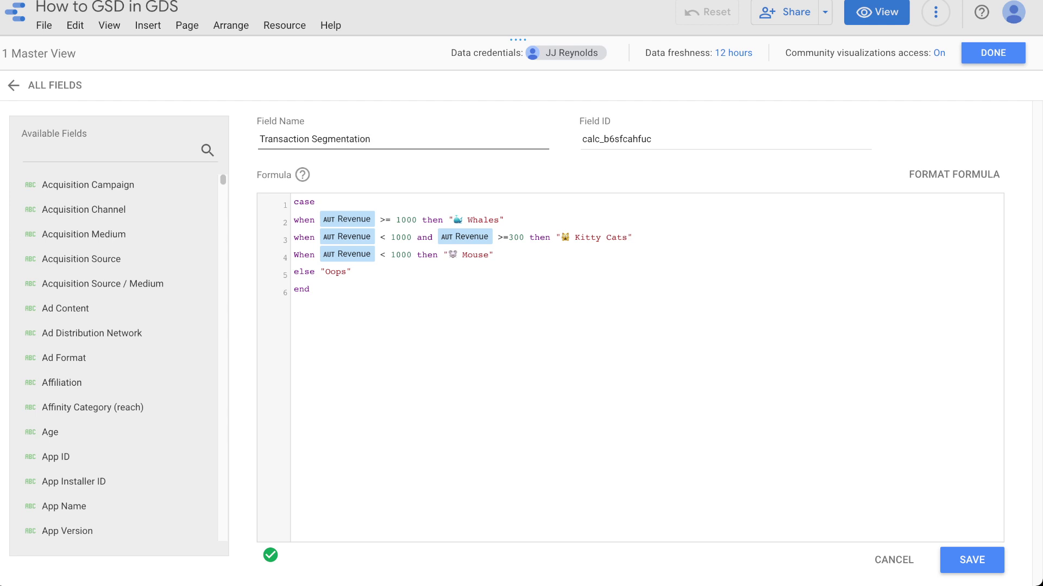
{"action": "left_click", "coordinate": [972, 560]}
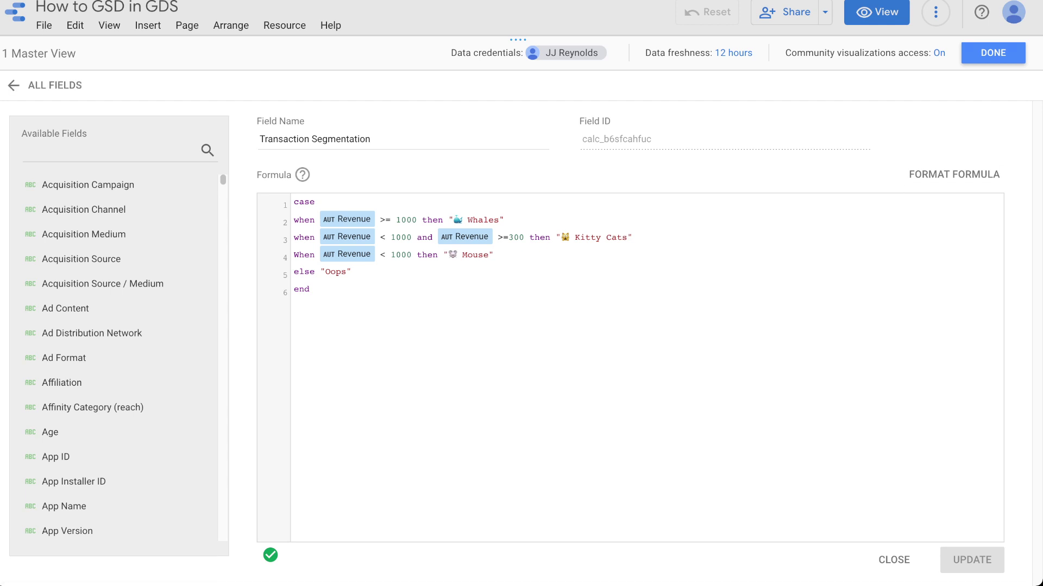
{"action": "left_click", "coordinate": [992, 53]}
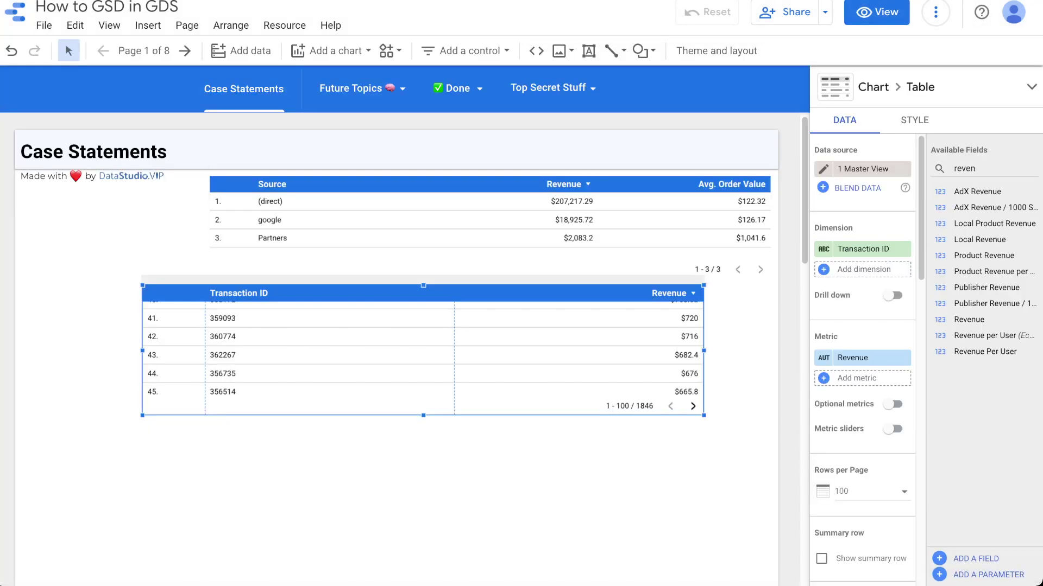
- Replace the Transaction ID table's Revenue metric with Transaction Segmentation and enlarge the table to show about eleven rows
{"action": "double_click", "coordinate": [964, 168]}
{"action": "type", "text": "bu"}
{"action": "key", "text": "BackSpace"}
{"action": "key", "text": "BackSpace"}
{"action": "type", "text": "seg"}
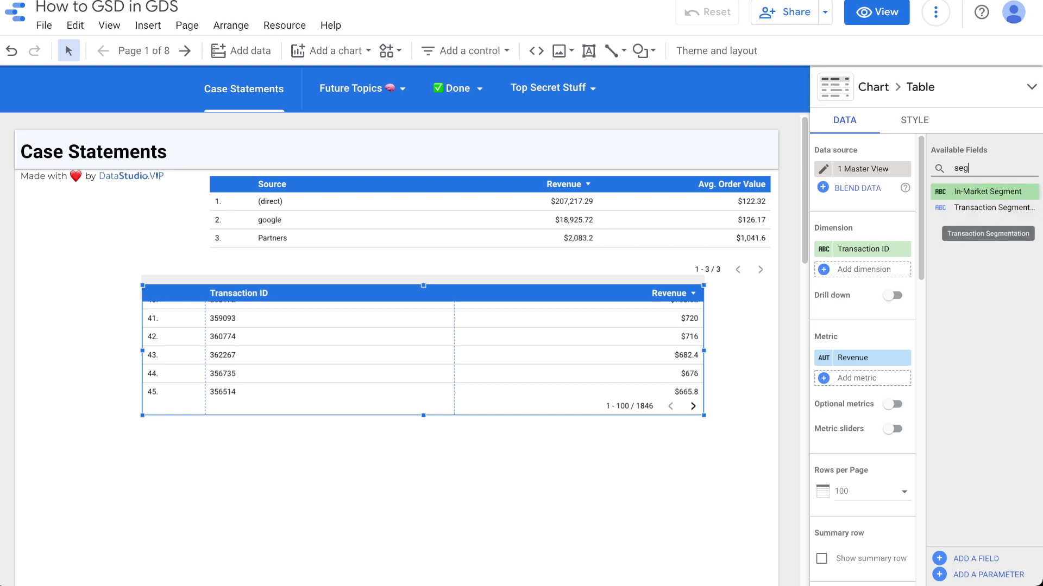
{"action": "left_click_drag", "start_coordinate": [987, 207], "coordinate": [862, 358]}
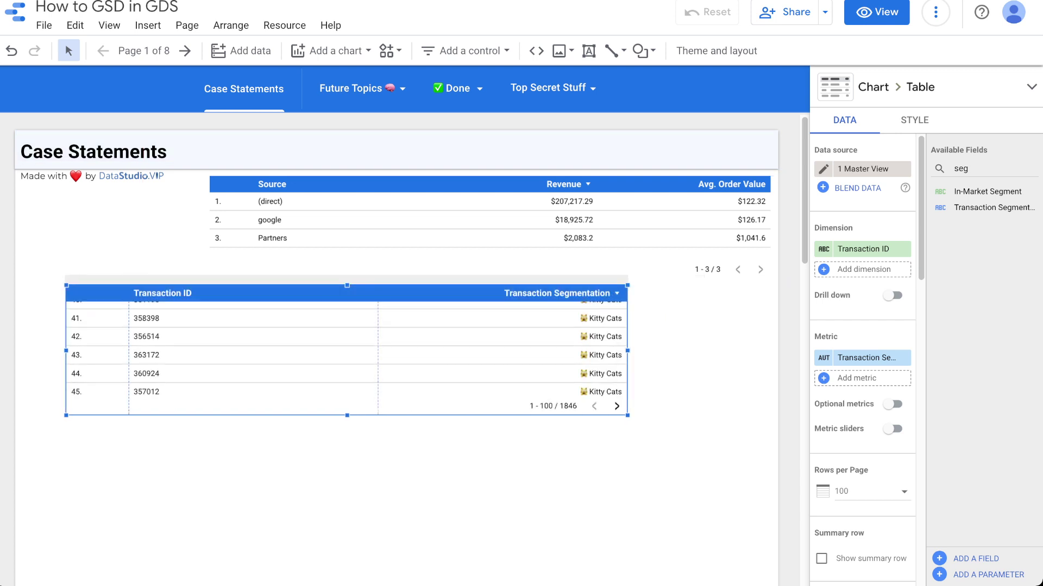
{"action": "left_click_drag", "start_coordinate": [347, 415], "coordinate": [347, 474]}
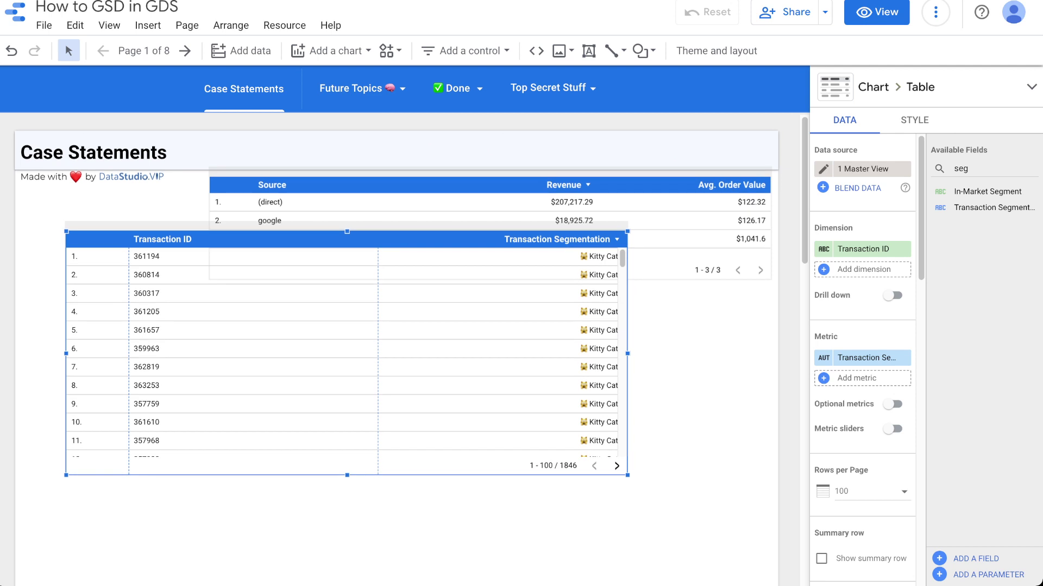
{"action": "scroll", "coordinate": [346, 337], "scroll_direction": "down", "scroll_amount": 15}
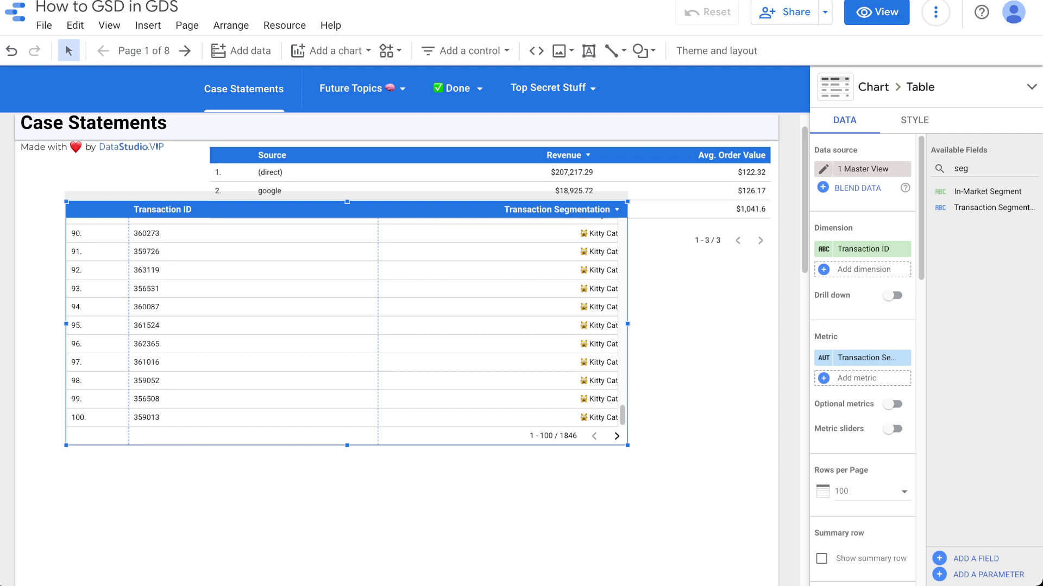
- Try to create an additional metric for the table with the formula COUNT(Transaction Segmentation)
{"action": "left_click", "coordinate": [862, 378]}
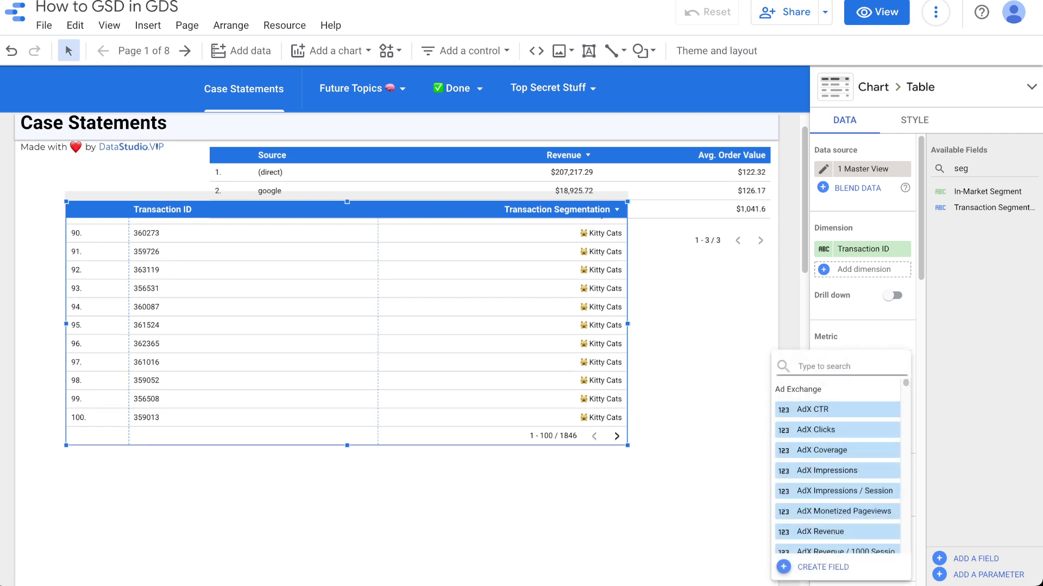
{"action": "left_click", "coordinate": [828, 566]}
{"action": "key", "text": "Tab"}
{"action": "type", "text": "count"}
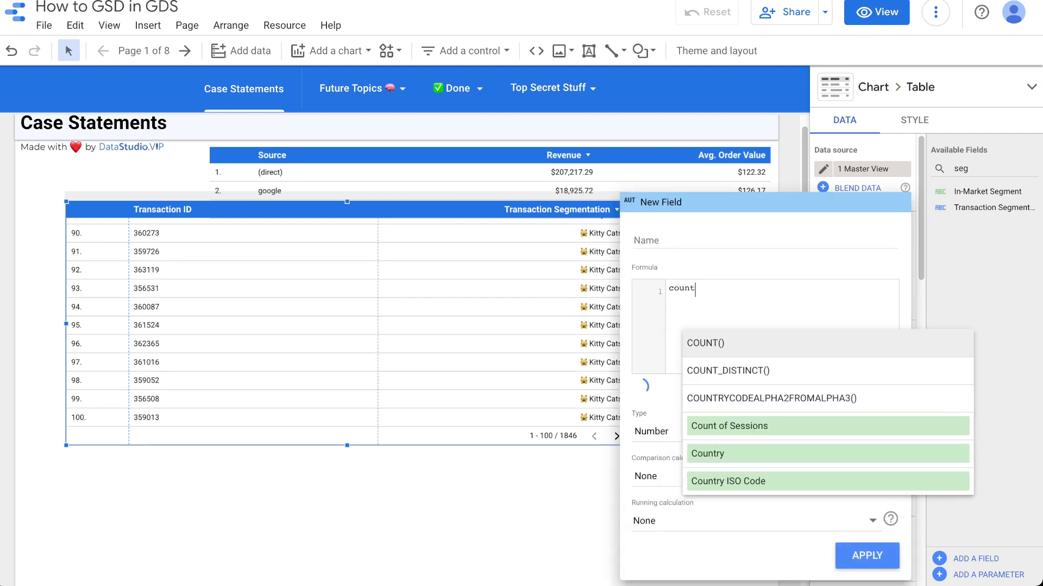
{"action": "key", "text": "Return"}
{"action": "type", "text": "tran"}
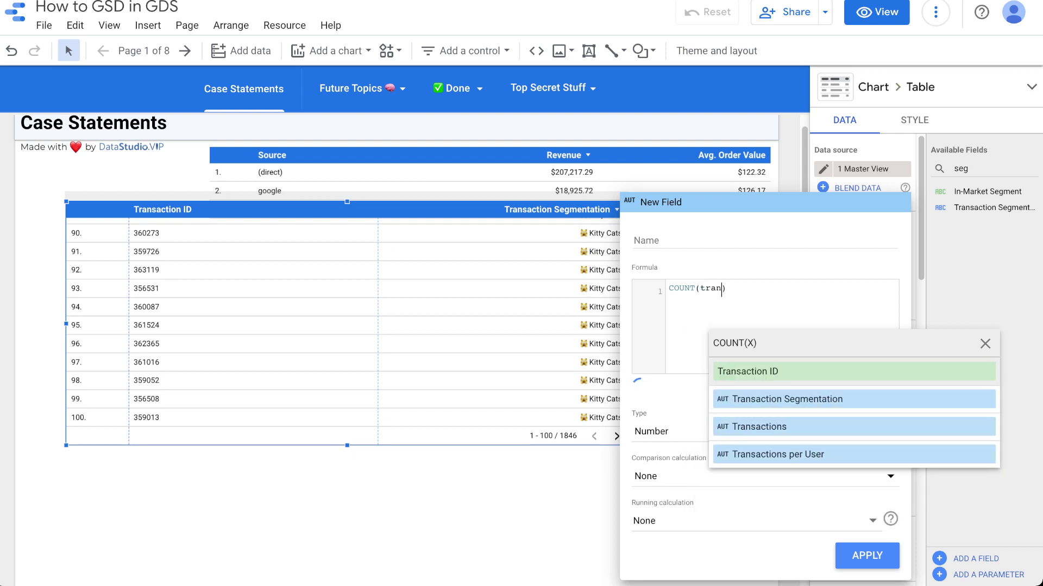
{"action": "key", "text": "Return"}
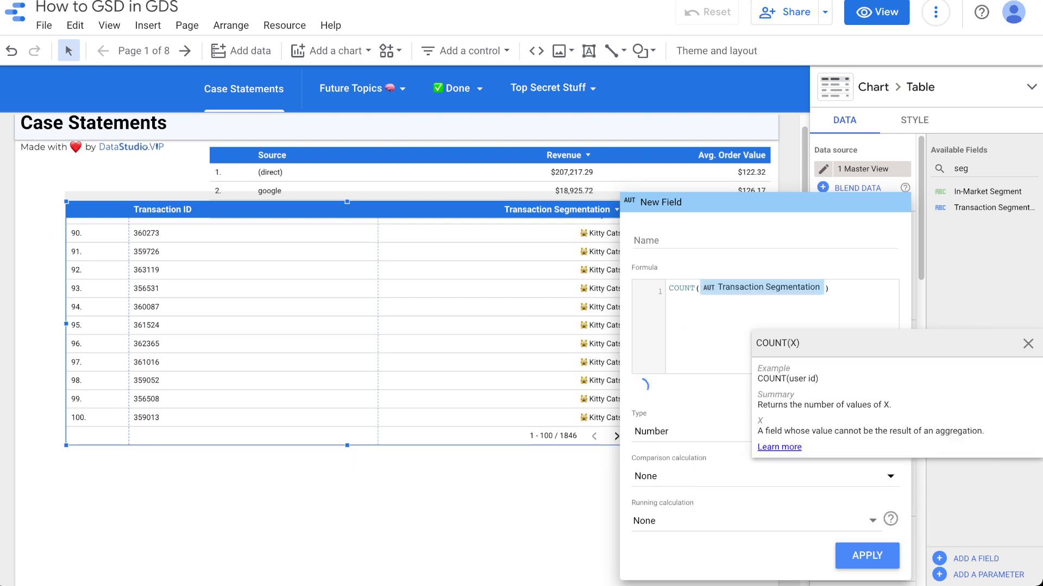
- Name the new count metric "number of transactions" and try to apply it to the table
{"action": "left_click", "coordinate": [635, 238]}
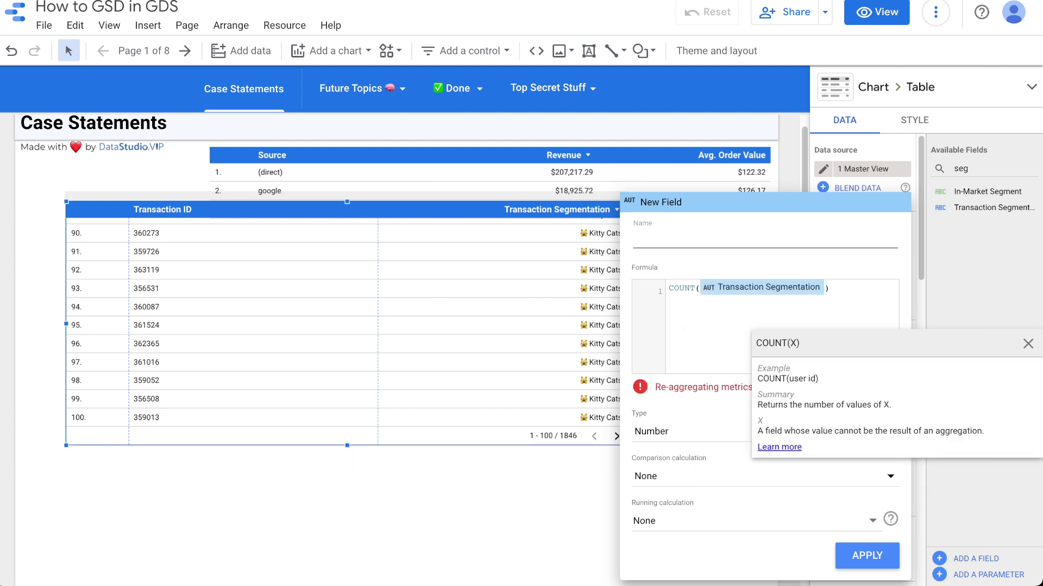
{"action": "type", "text": "Number of"}
{"action": "key", "text": "ctrl+a"}
{"action": "key", "text": "BackSpace"}
{"action": "type", "text": "number of transactions"}
{"action": "left_click", "coordinate": [867, 555]}
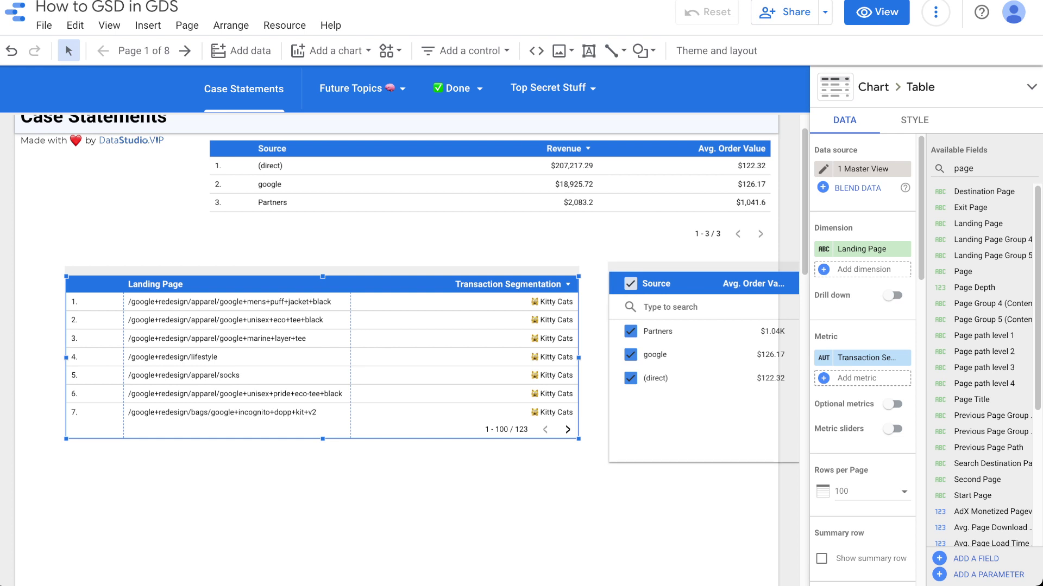
- Reposition the Source list control within the page edge and shift the Landing Page table further left, away from it
{"action": "left_click_drag", "start_coordinate": [704, 367], "coordinate": [682, 367]}
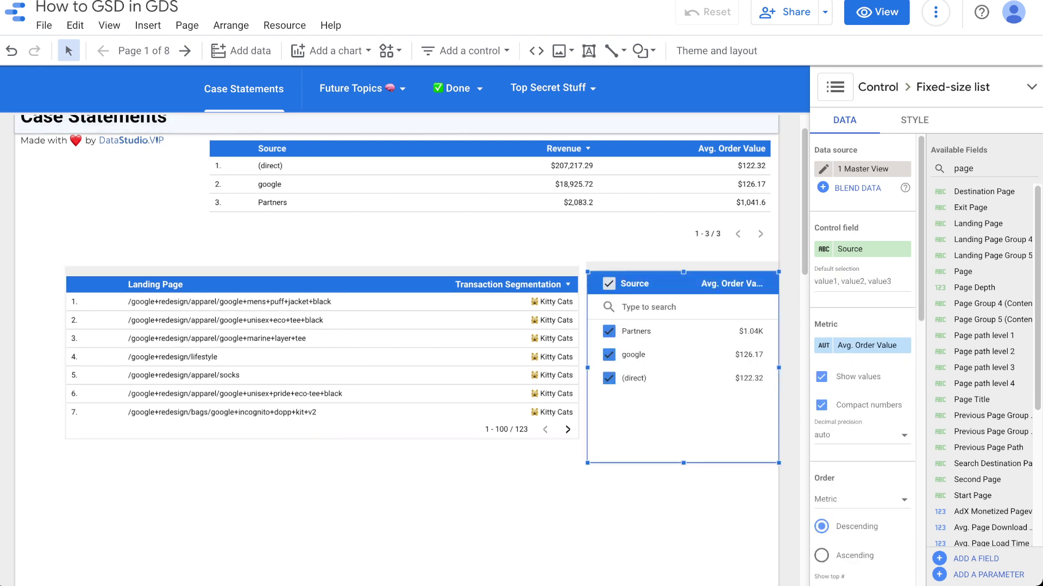
{"action": "left_click_drag", "start_coordinate": [322, 353], "coordinate": [263, 337]}
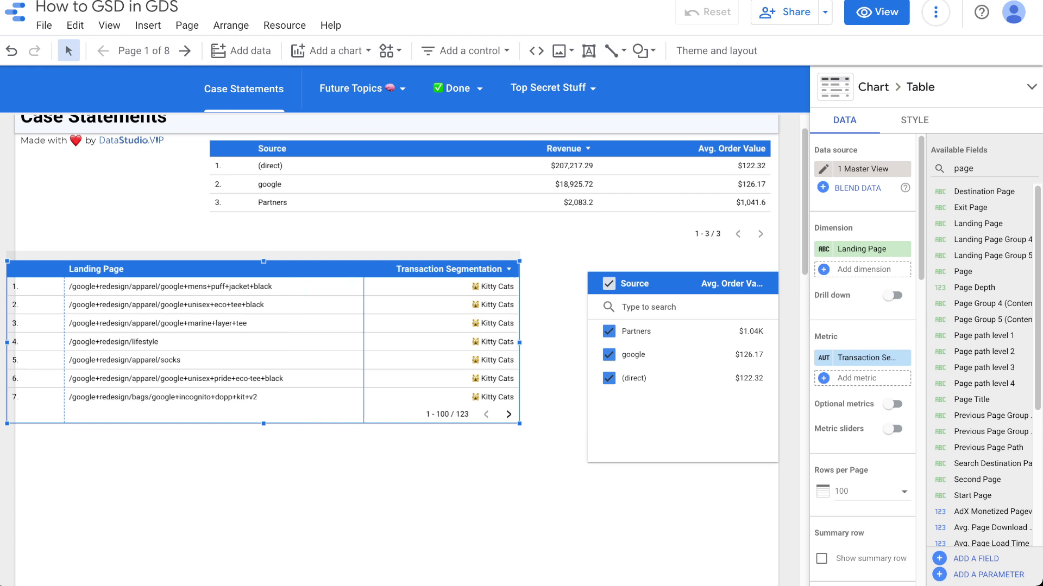
- Examine the Transaction Segmentation values assigned to the landing pages throughout the table's rows
{"action": "scroll", "coordinate": [263, 342], "scroll_direction": "down", "scroll_amount": 20}
{"action": "scroll", "coordinate": [263, 342], "scroll_direction": "up", "scroll_amount": 20}
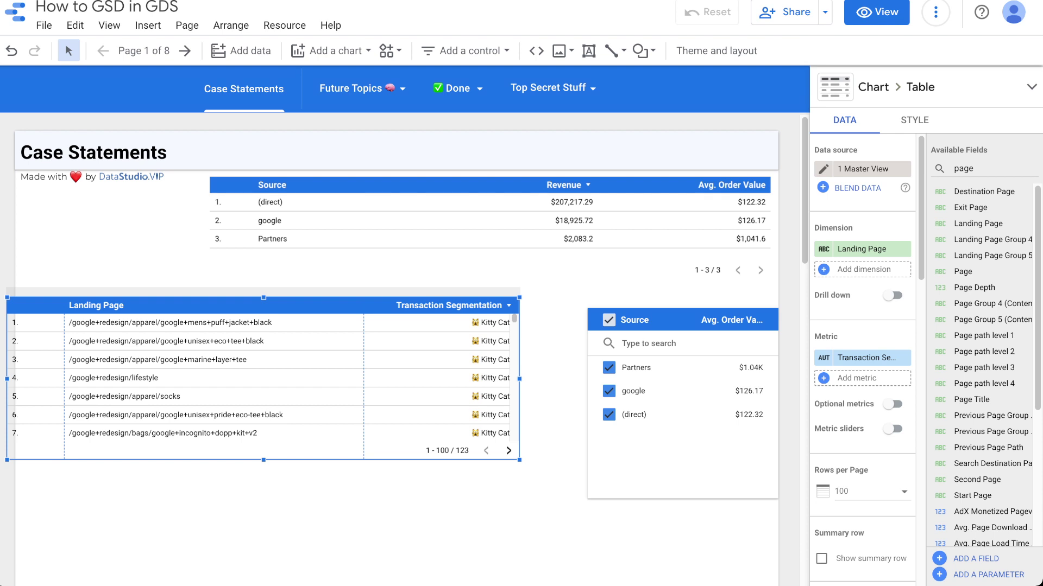
{"action": "scroll", "coordinate": [264, 380], "scroll_direction": "down", "scroll_amount": 4}
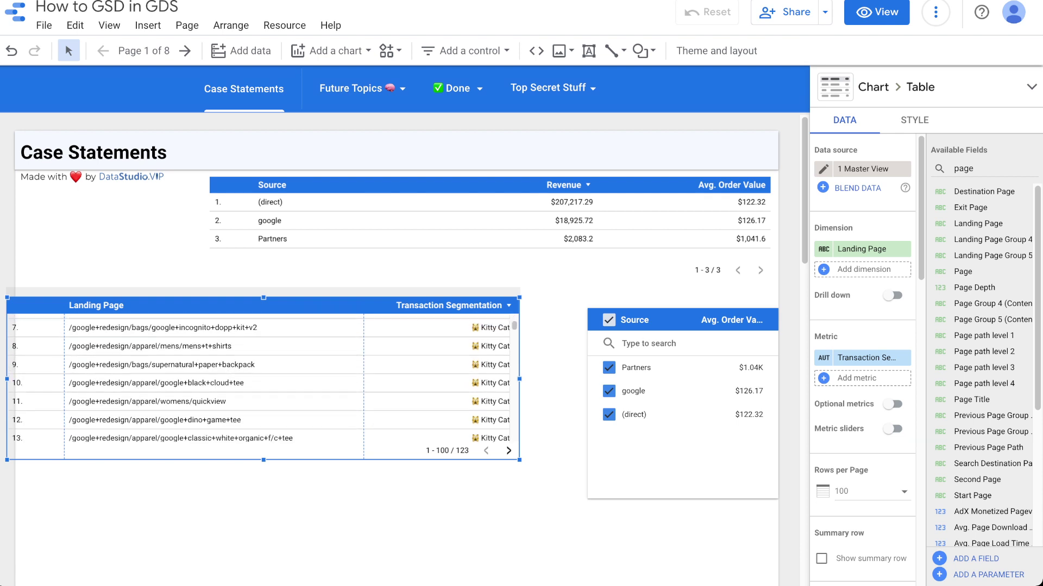
{"action": "scroll", "coordinate": [264, 377], "scroll_direction": "down", "scroll_amount": 12}
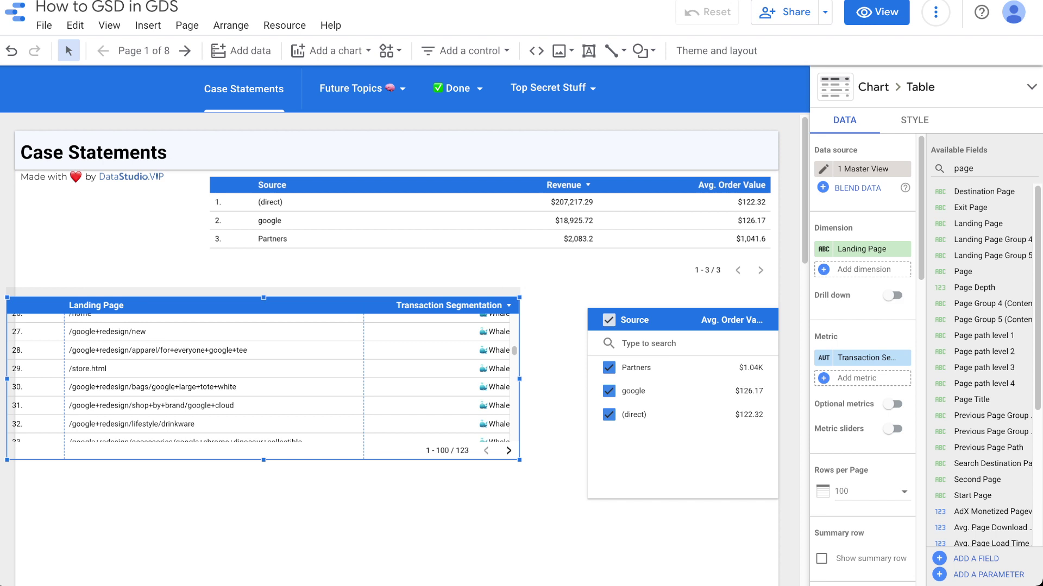
{"action": "scroll", "coordinate": [264, 377], "scroll_direction": "down", "scroll_amount": 8}
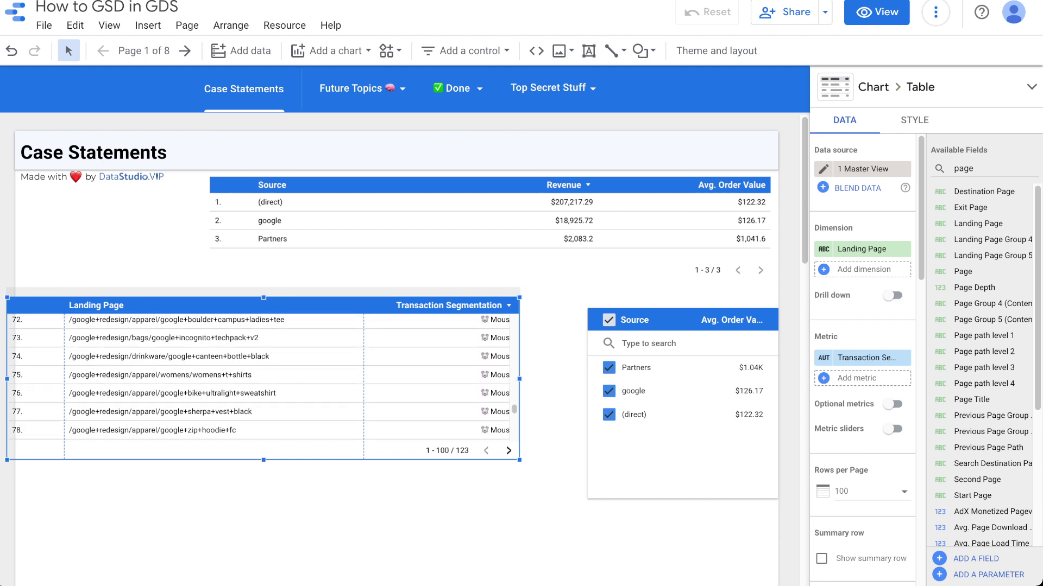
{"action": "scroll", "coordinate": [263, 377], "scroll_direction": "up", "scroll_amount": 19}
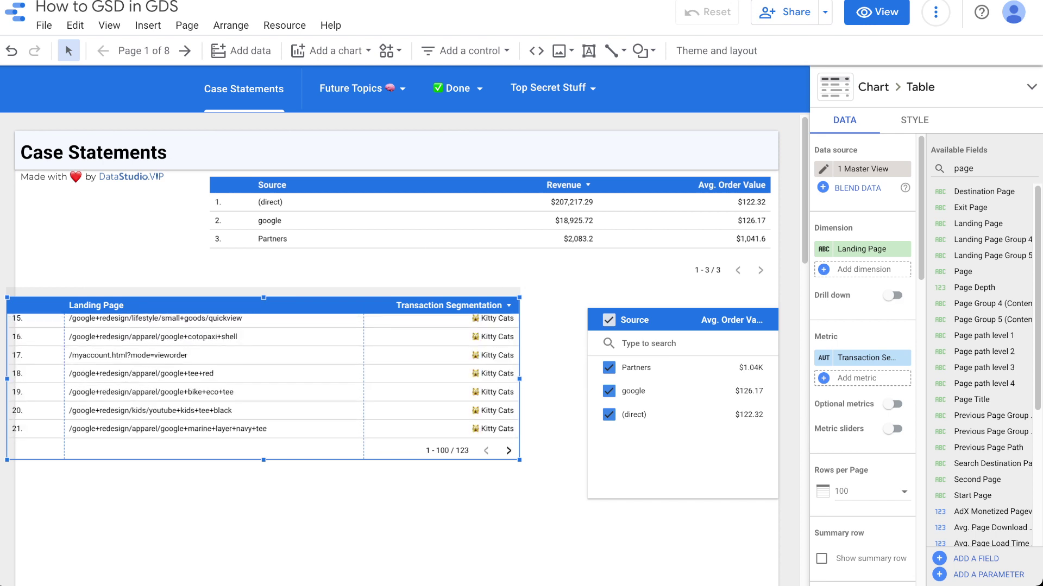
- Move the Landing Page table back inside the page, just below the Source table, and delete the Source list control
{"action": "left_click_drag", "start_coordinate": [263, 378], "coordinate": [304, 360]}
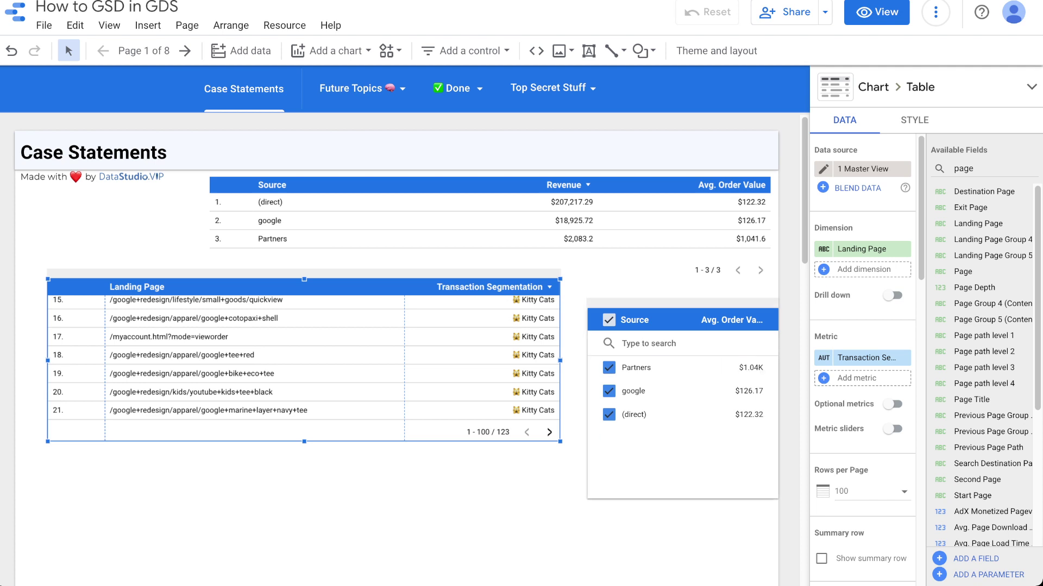
{"action": "left_click", "coordinate": [656, 341]}
{"action": "key", "text": "Delete"}
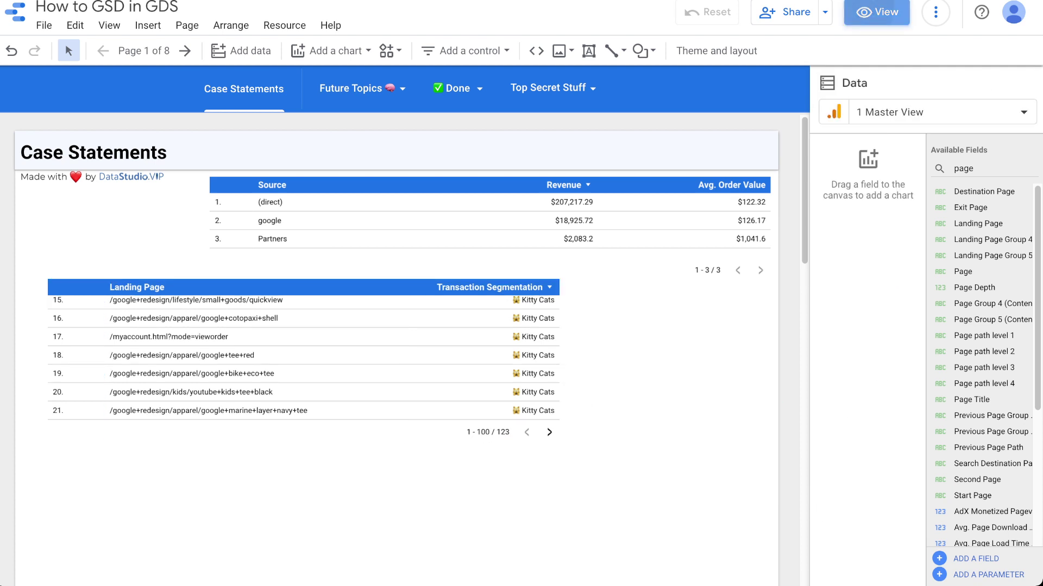
- Open the report in view mode and examine the Landing Page table's segments and the rest of the page
{"action": "left_click", "coordinate": [875, 12]}
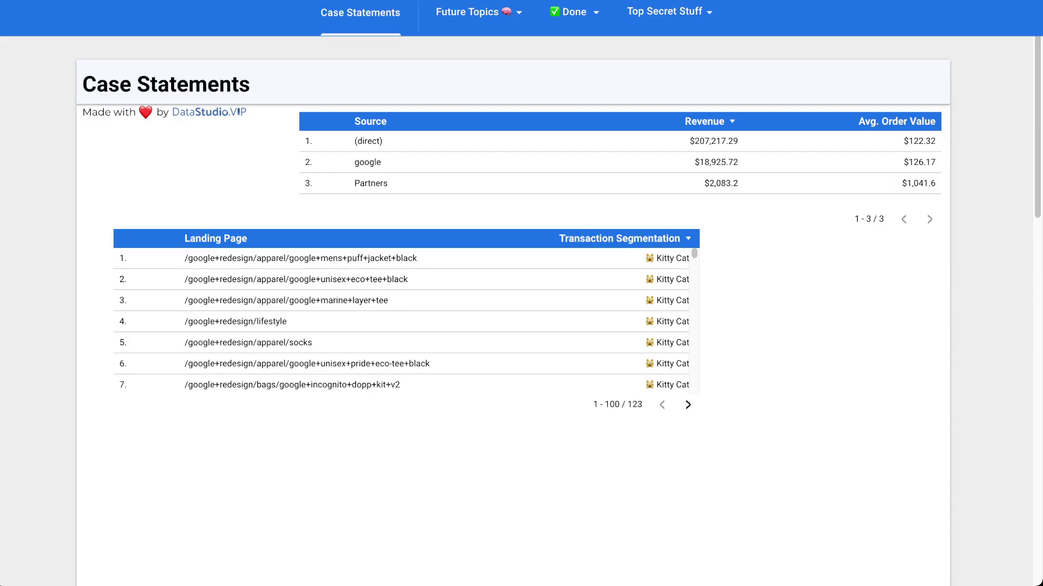
{"action": "left_click_drag", "start_coordinate": [237, 258], "coordinate": [184, 258]}
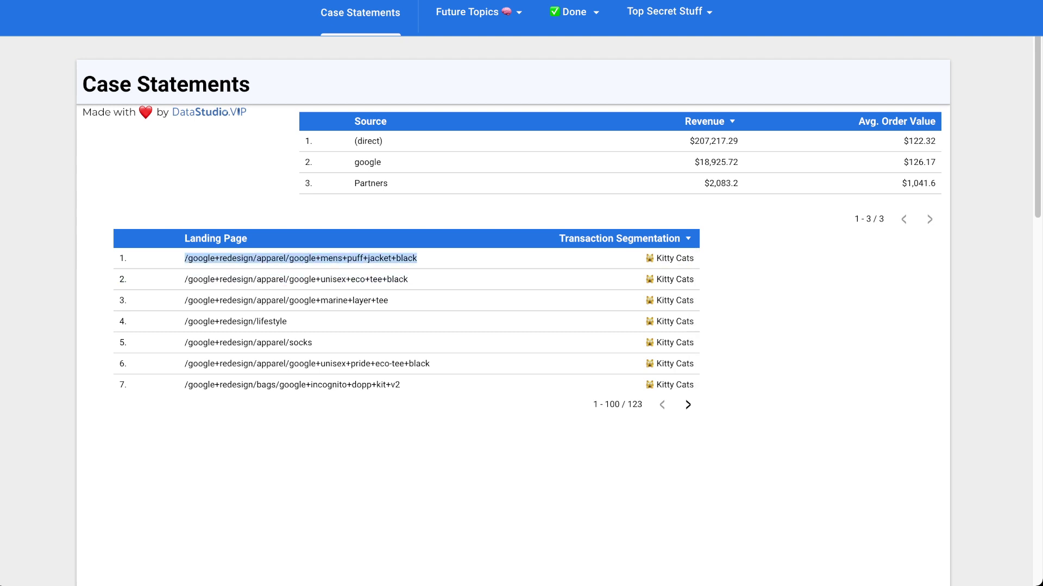
{"action": "left_click_drag", "start_coordinate": [694, 254], "coordinate": [694, 323]}
{"action": "scroll", "coordinate": [402, 320], "scroll_direction": "down", "scroll_amount": 20}
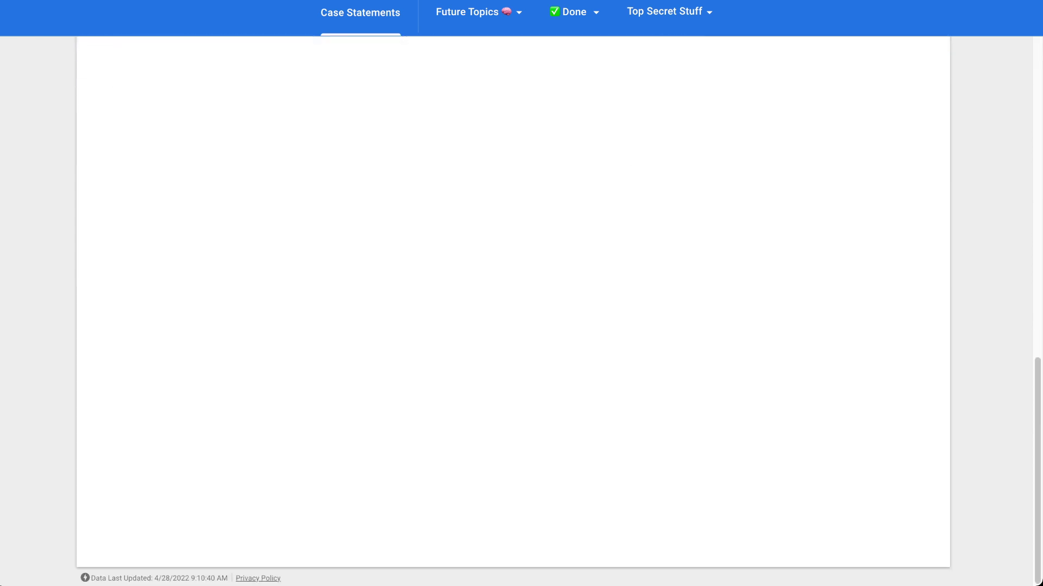
{"action": "scroll", "coordinate": [402, 320], "scroll_direction": "up", "scroll_amount": 11}
- Switch to the Data Studio Help article on CASE and review its example and searched CASE syntax
{"action": "scroll", "coordinate": [402, 320], "scroll_direction": "up", "scroll_amount": 20}
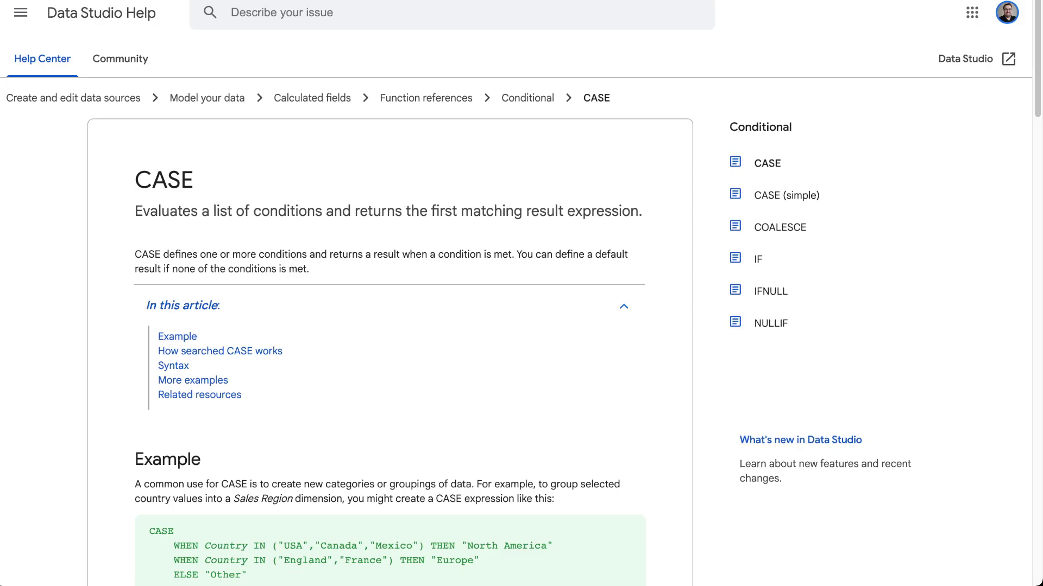
{"action": "scroll", "coordinate": [390, 293], "scroll_direction": "down", "scroll_amount": 15}
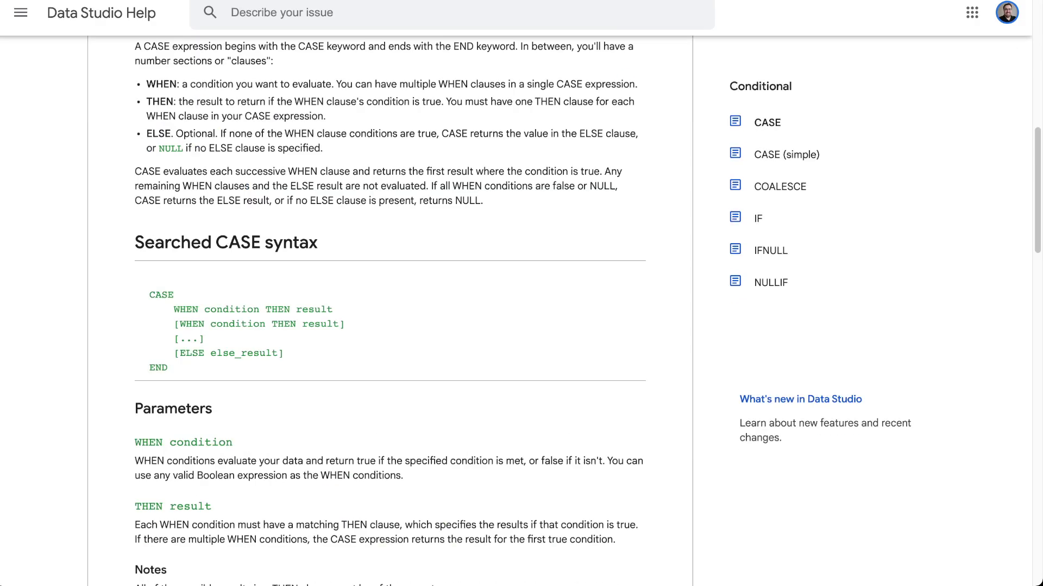
{"action": "scroll", "coordinate": [390, 293], "scroll_direction": "up", "scroll_amount": 20}
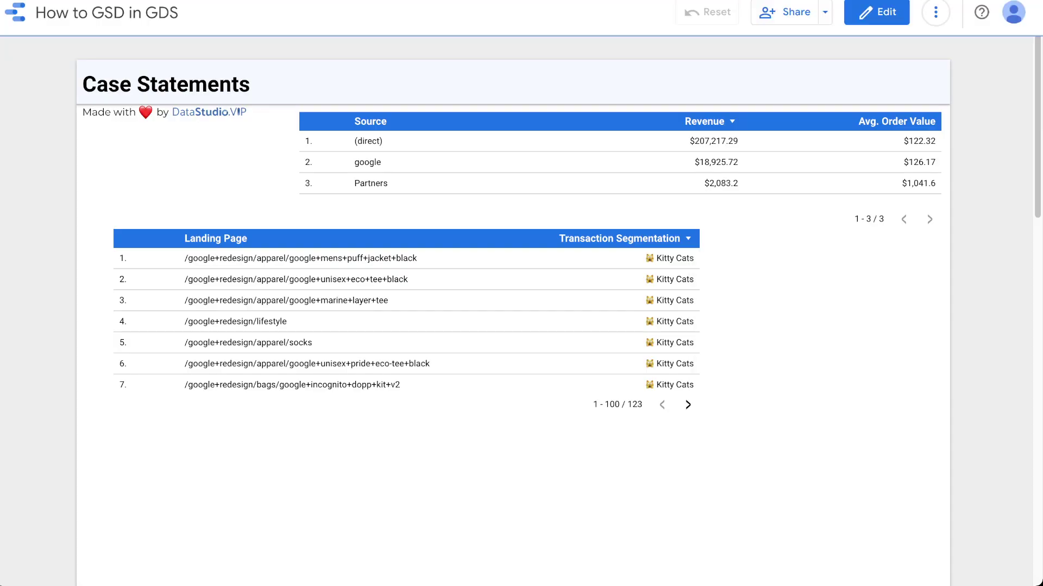
- Return to editing the report and widen the Landing Page table to about three quarters of the page width
{"action": "left_click", "coordinate": [876, 12]}
{"action": "left_click", "coordinate": [304, 359]}
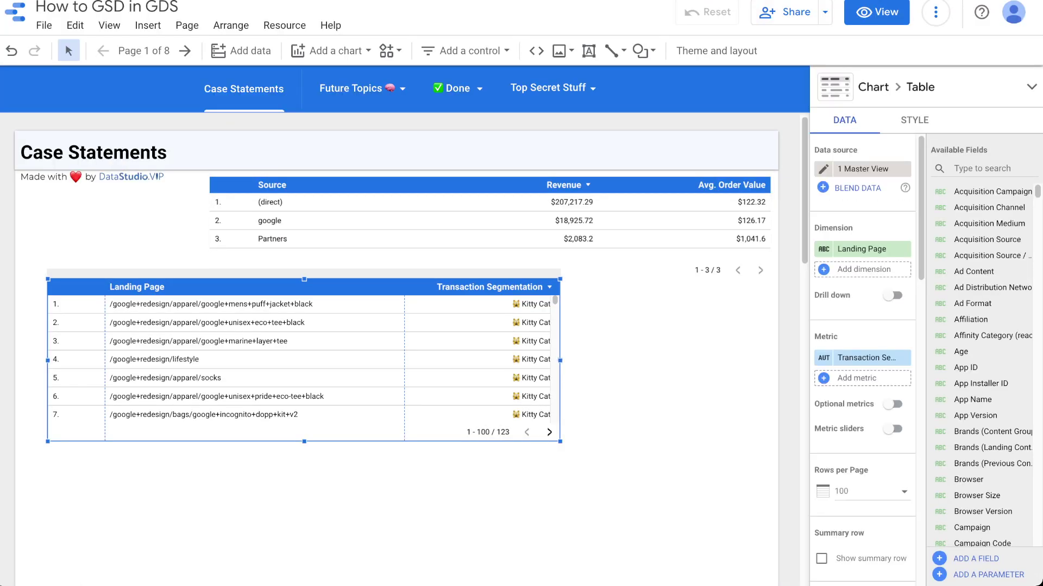
{"action": "left_click_drag", "start_coordinate": [560, 360], "coordinate": [451, 360]}
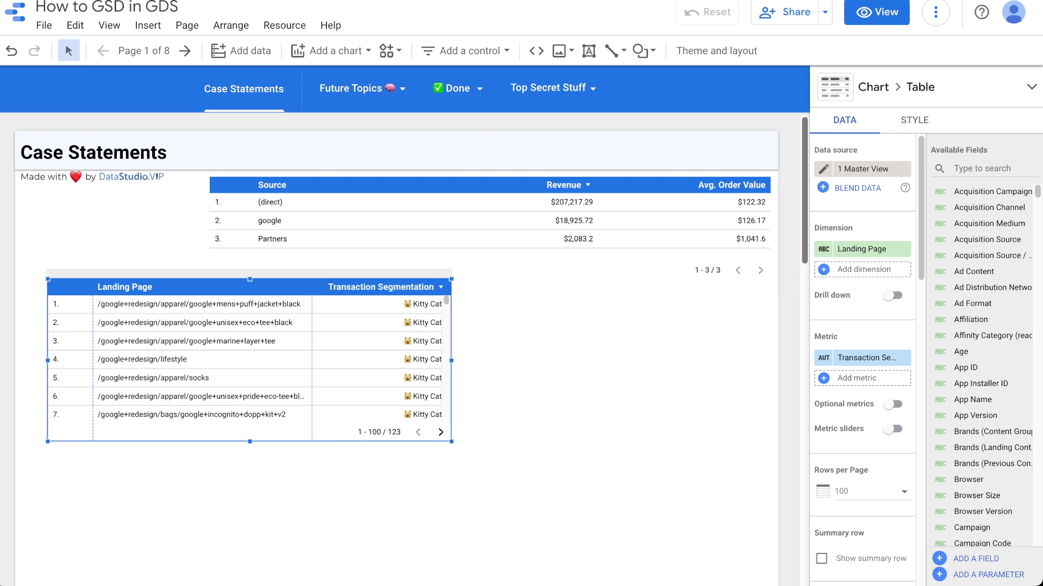
{"action": "left_click_drag", "start_coordinate": [451, 360], "coordinate": [642, 360]}
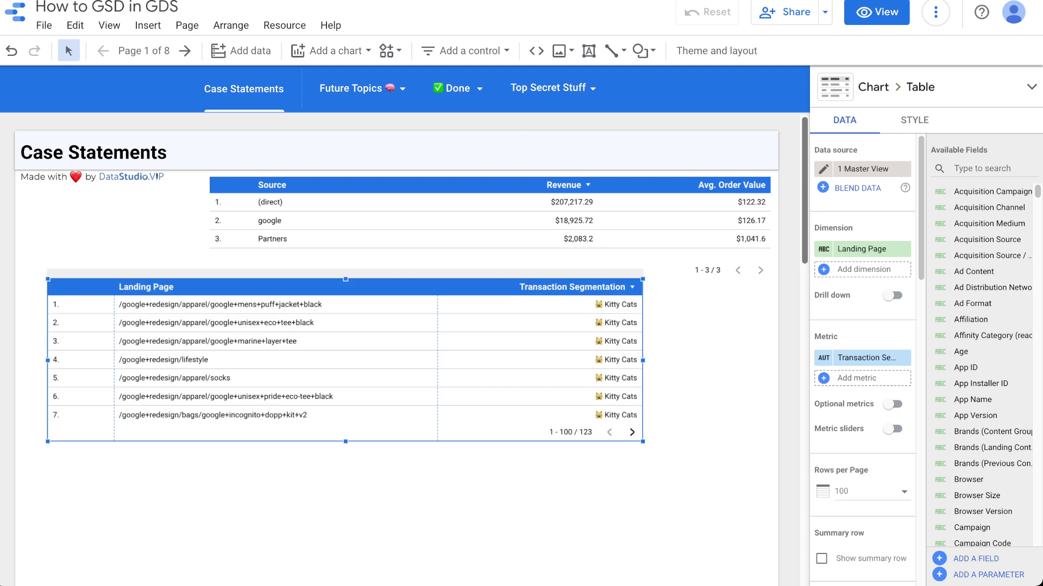